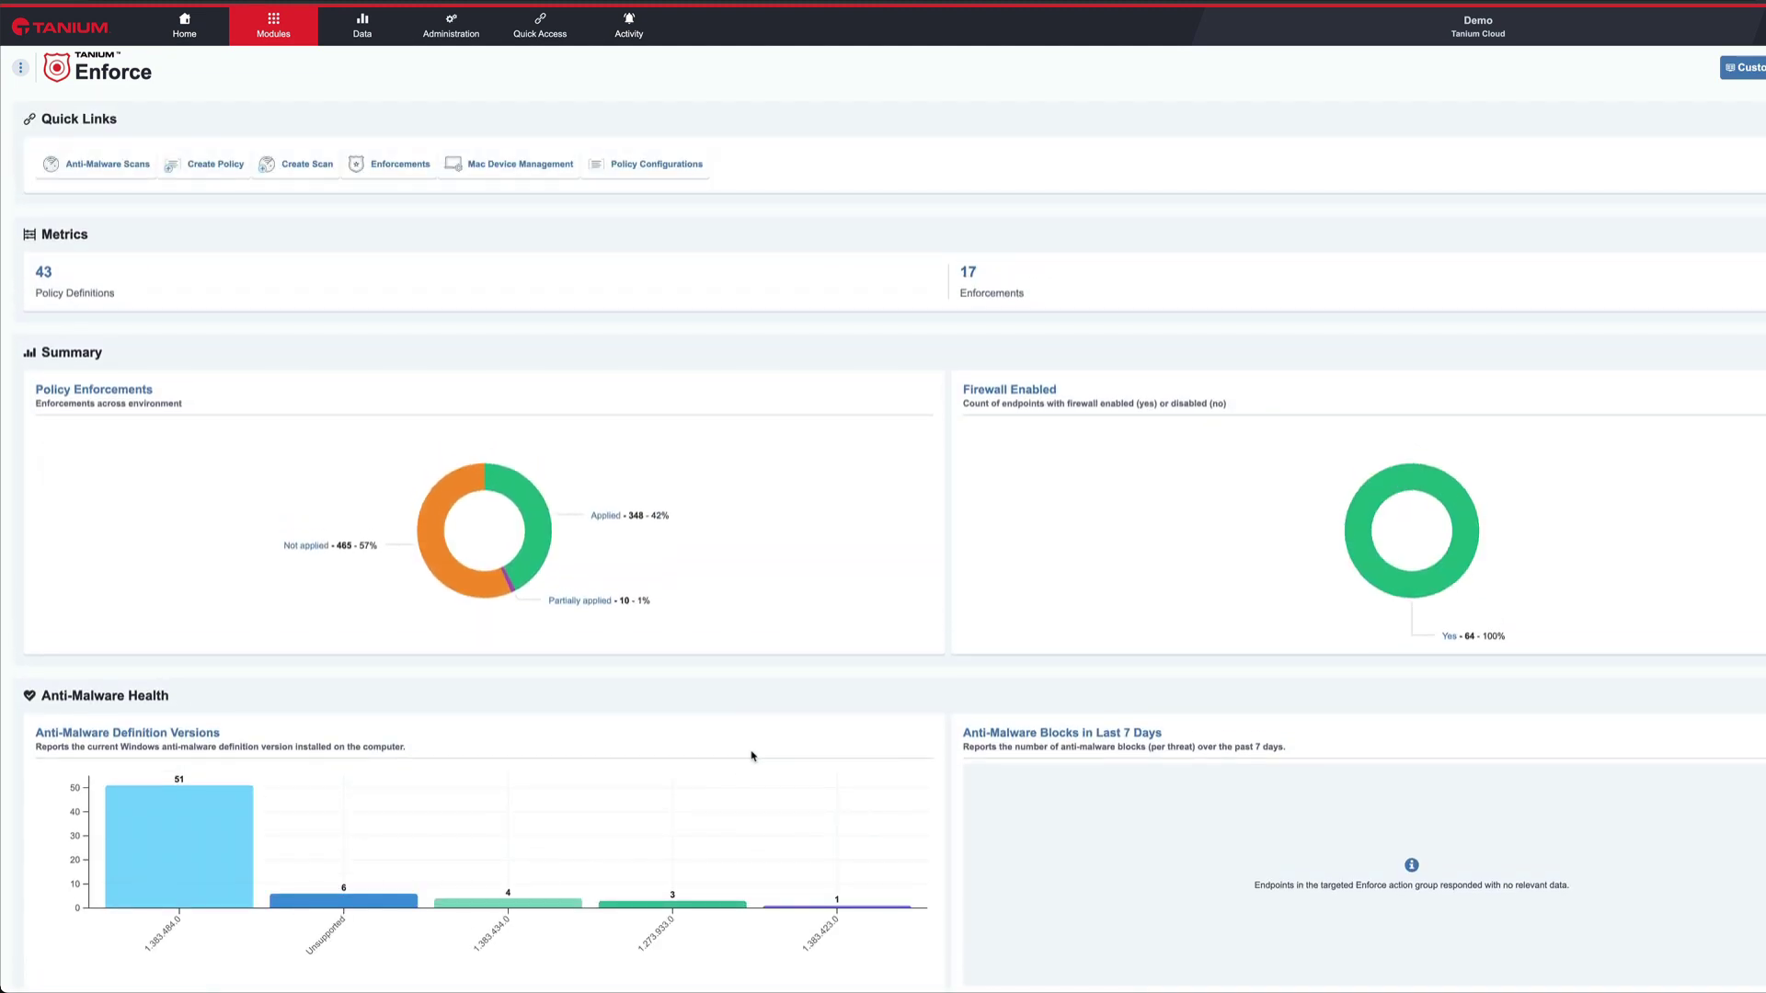
Step: From the 43 policy definitions, start a new policy and browse the Policy Type list
{"action": "left_click", "coordinate": [50, 280]}
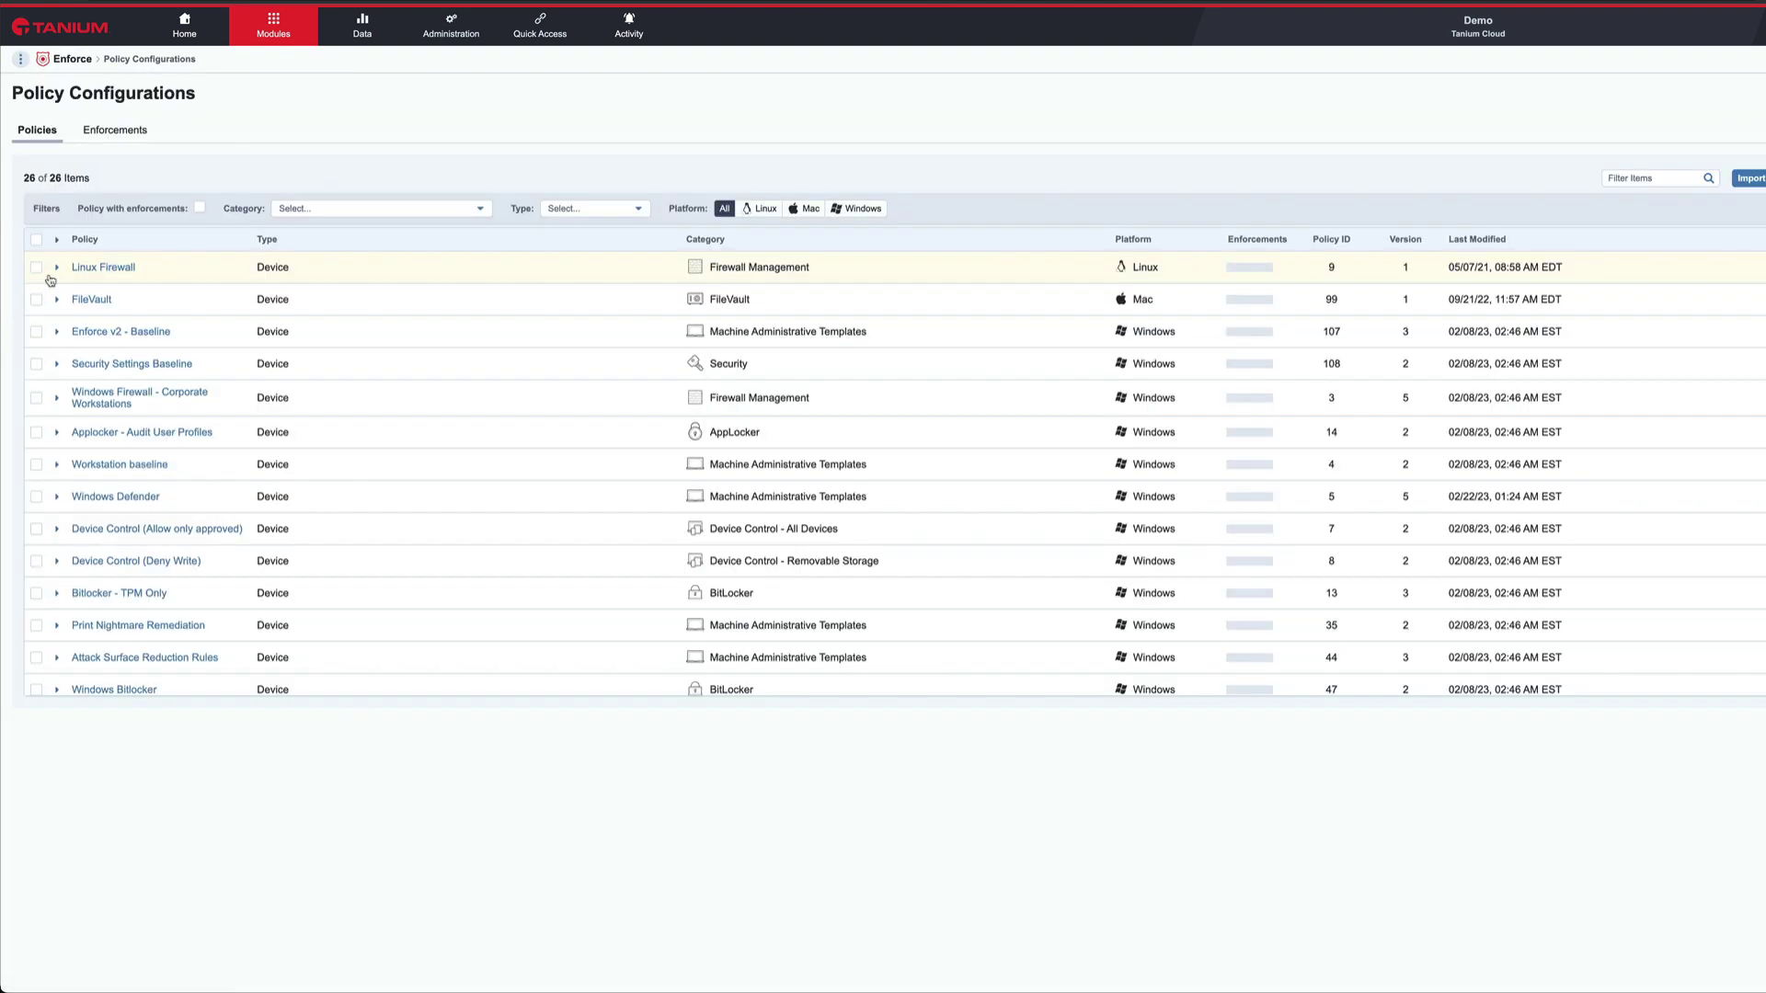
{"action": "scroll", "coordinate": [758, 355], "scroll_direction": "down", "scroll_amount": 2}
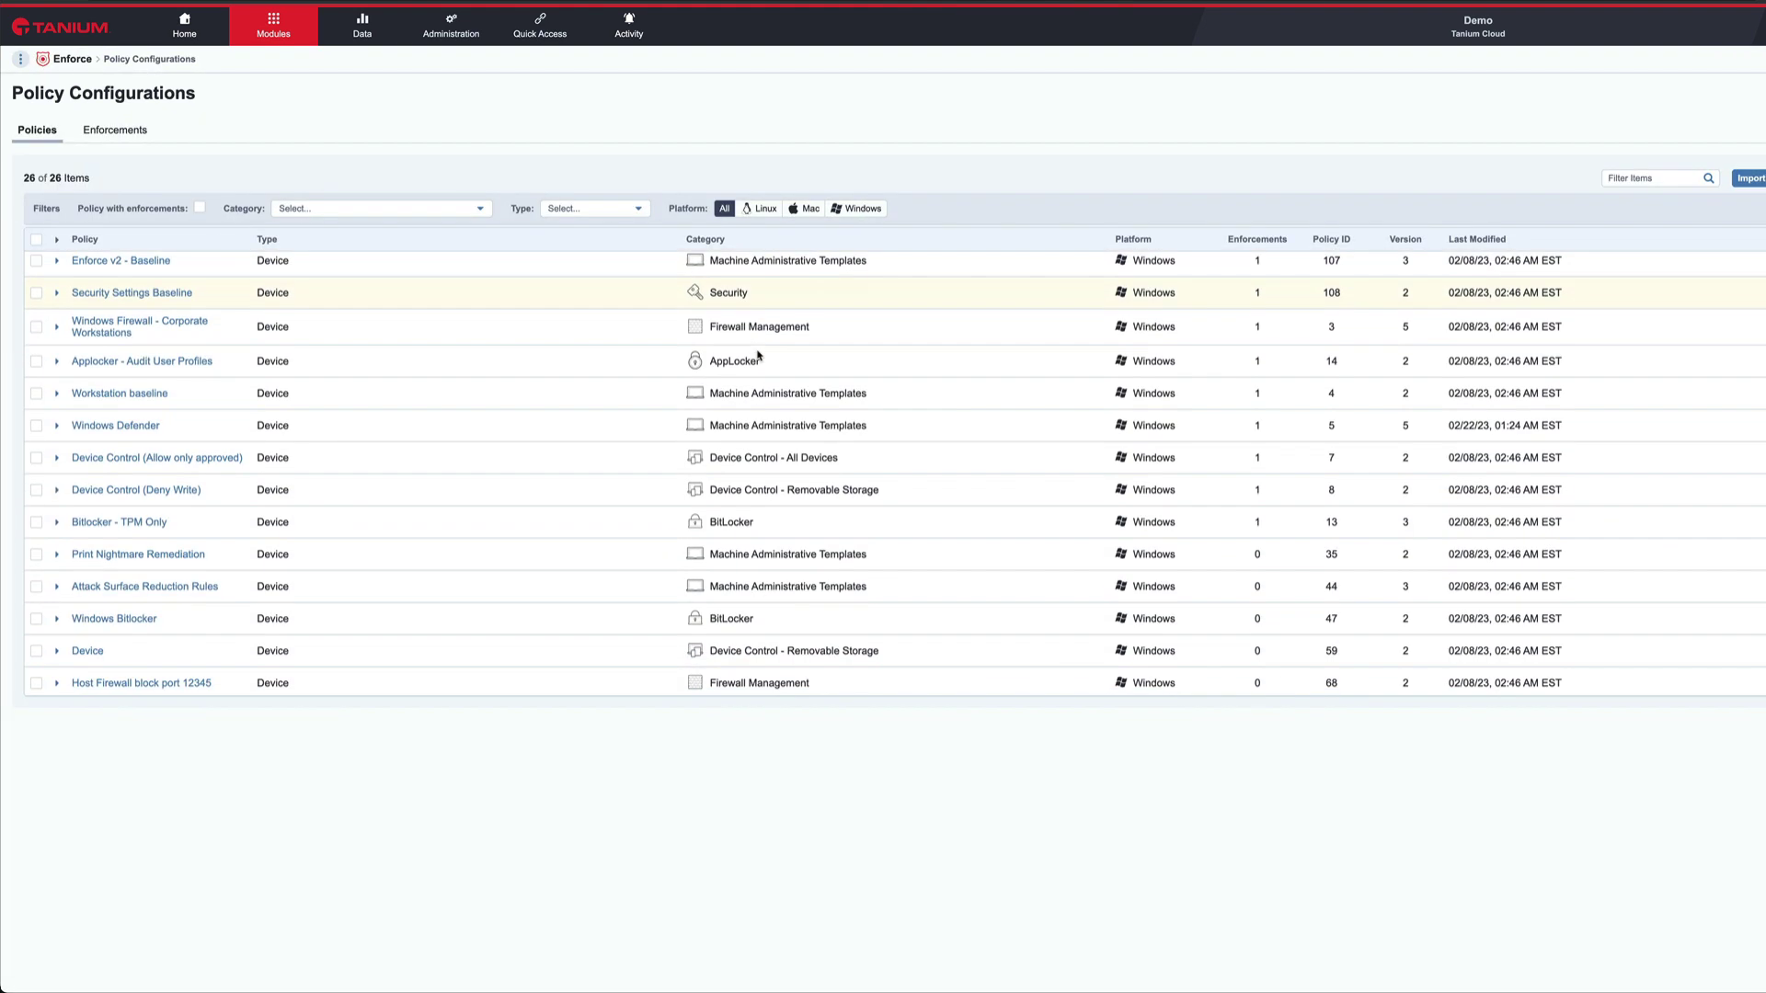
{"action": "scroll", "coordinate": [759, 355], "scroll_direction": "down", "scroll_amount": 3}
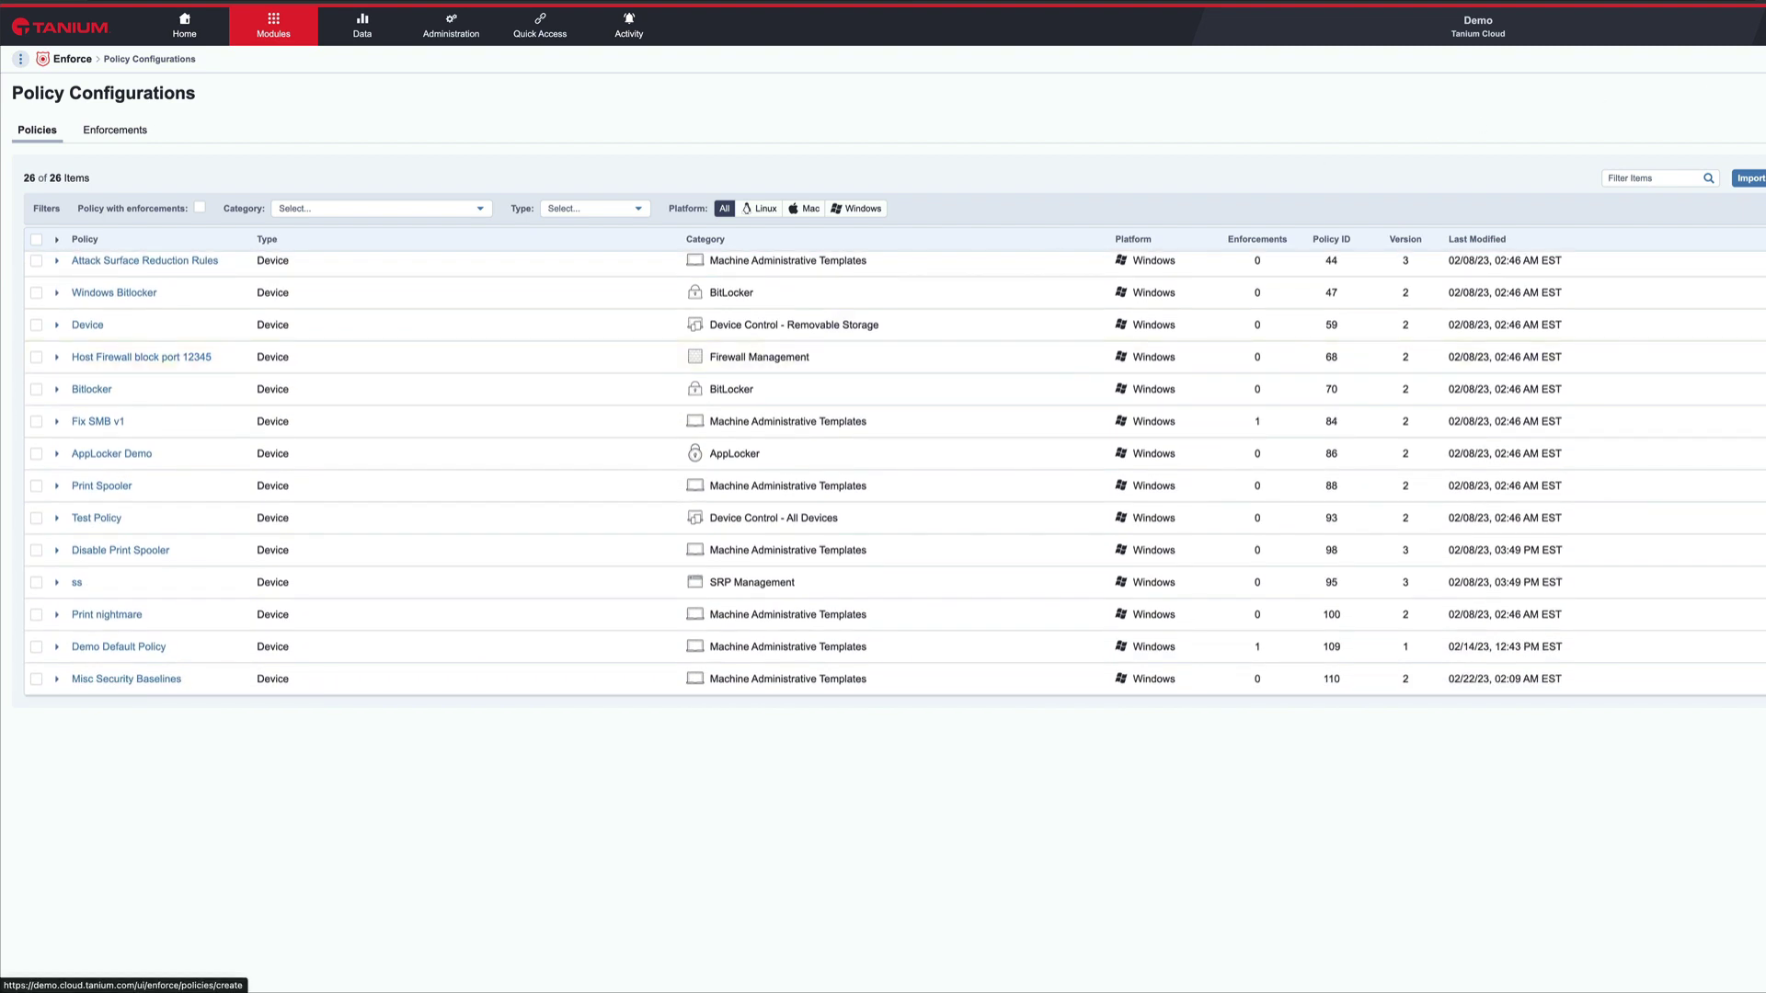
{"action": "left_click", "coordinate": [1719, 178]}
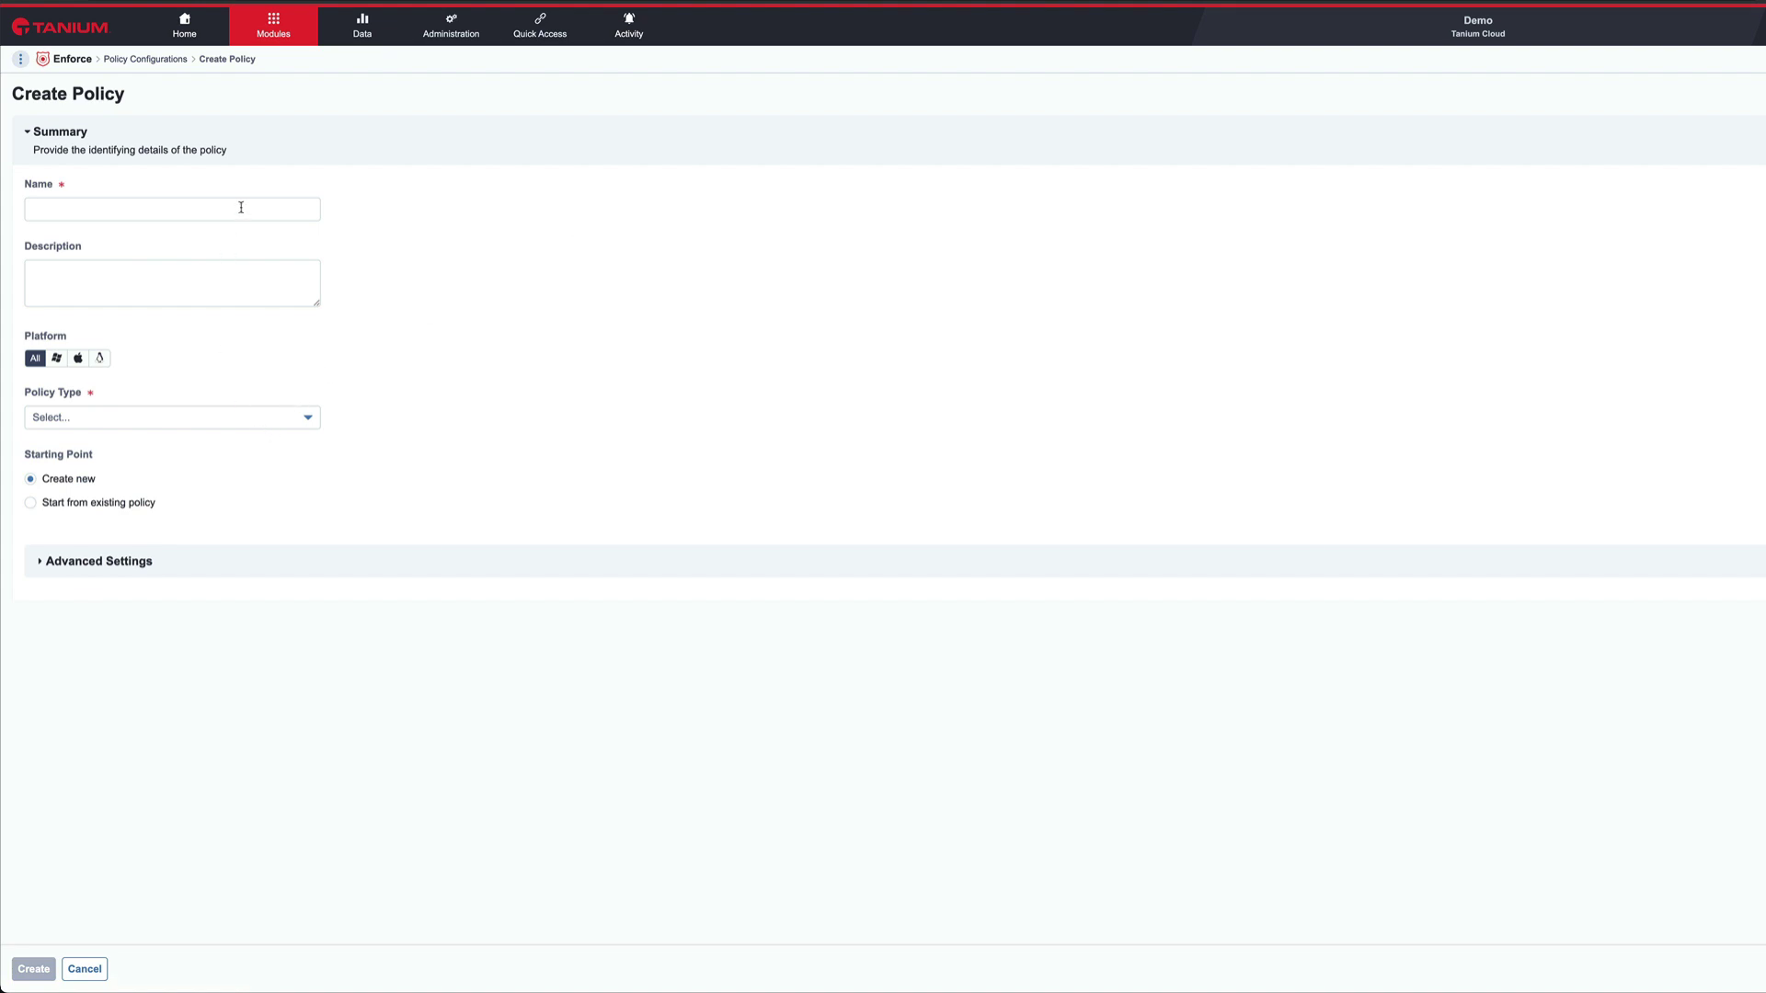
{"action": "left_click", "coordinate": [221, 418]}
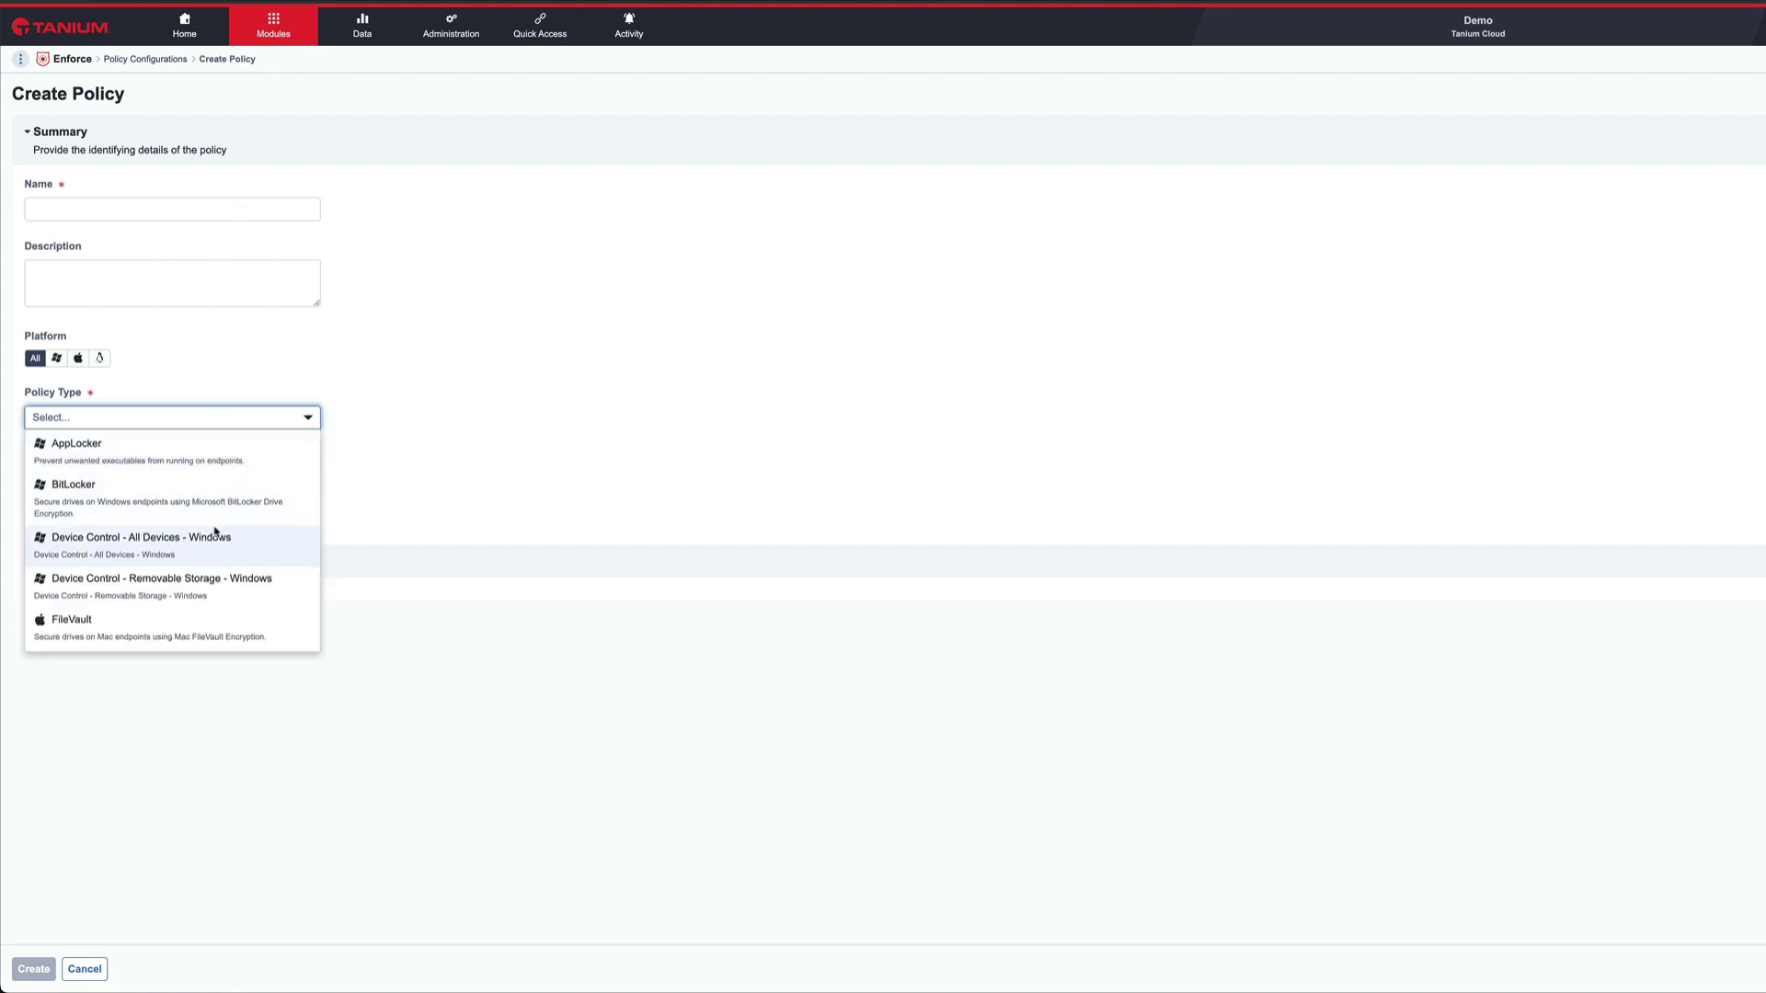
{"action": "scroll", "coordinate": [216, 529], "scroll_direction": "down", "scroll_amount": 2}
{"action": "scroll", "coordinate": [216, 532], "scroll_direction": "down", "scroll_amount": 5}
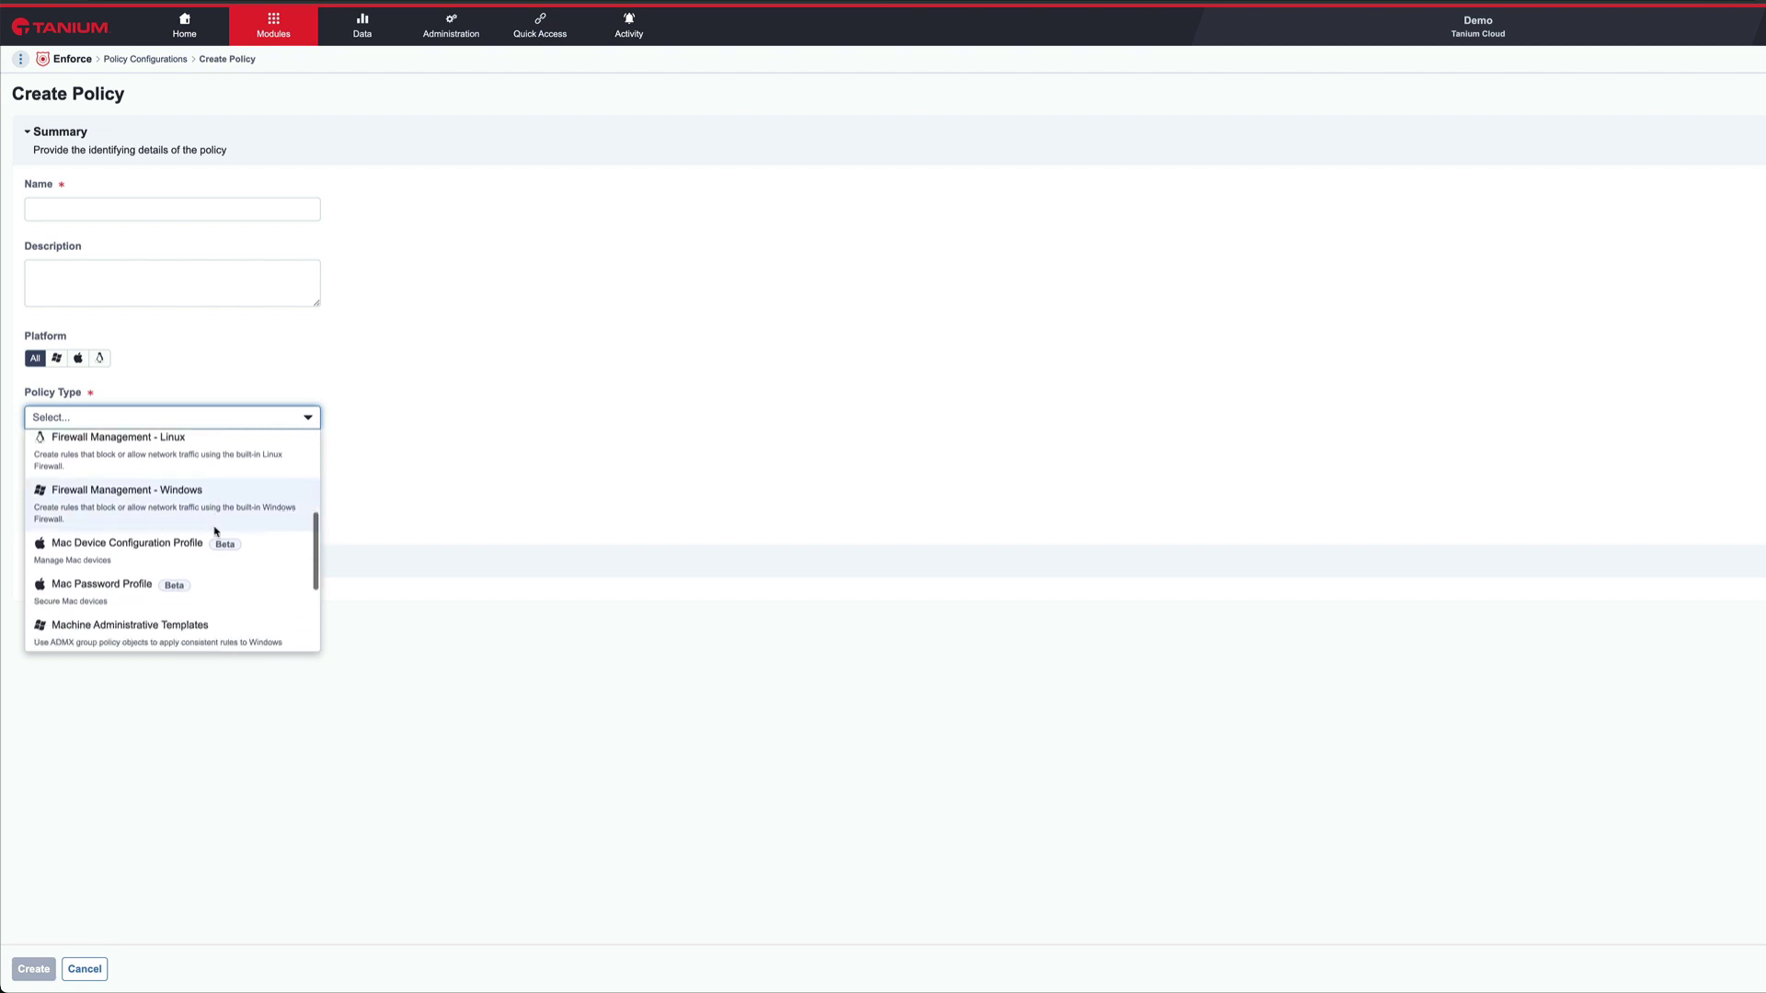
{"action": "scroll", "coordinate": [216, 532], "scroll_direction": "down", "scroll_amount": 1}
{"action": "scroll", "coordinate": [216, 531], "scroll_direction": "up", "scroll_amount": 8}
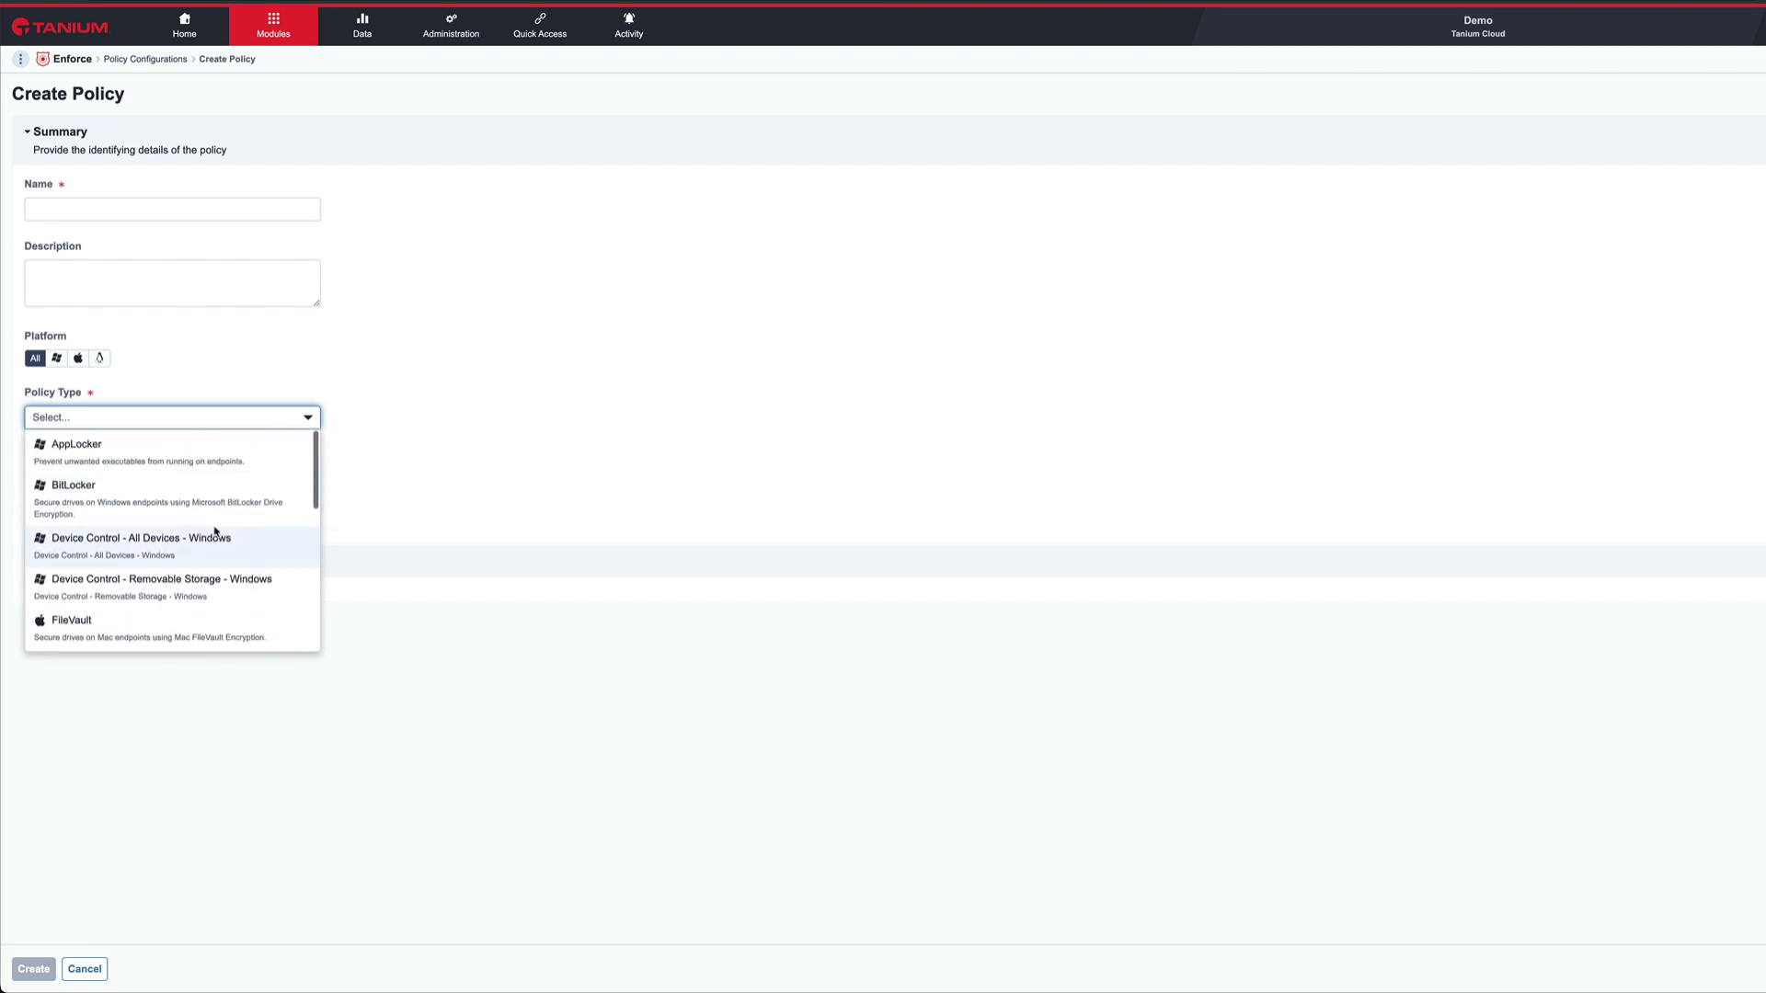
{"action": "scroll", "coordinate": [215, 534], "scroll_direction": "down", "scroll_amount": 5}
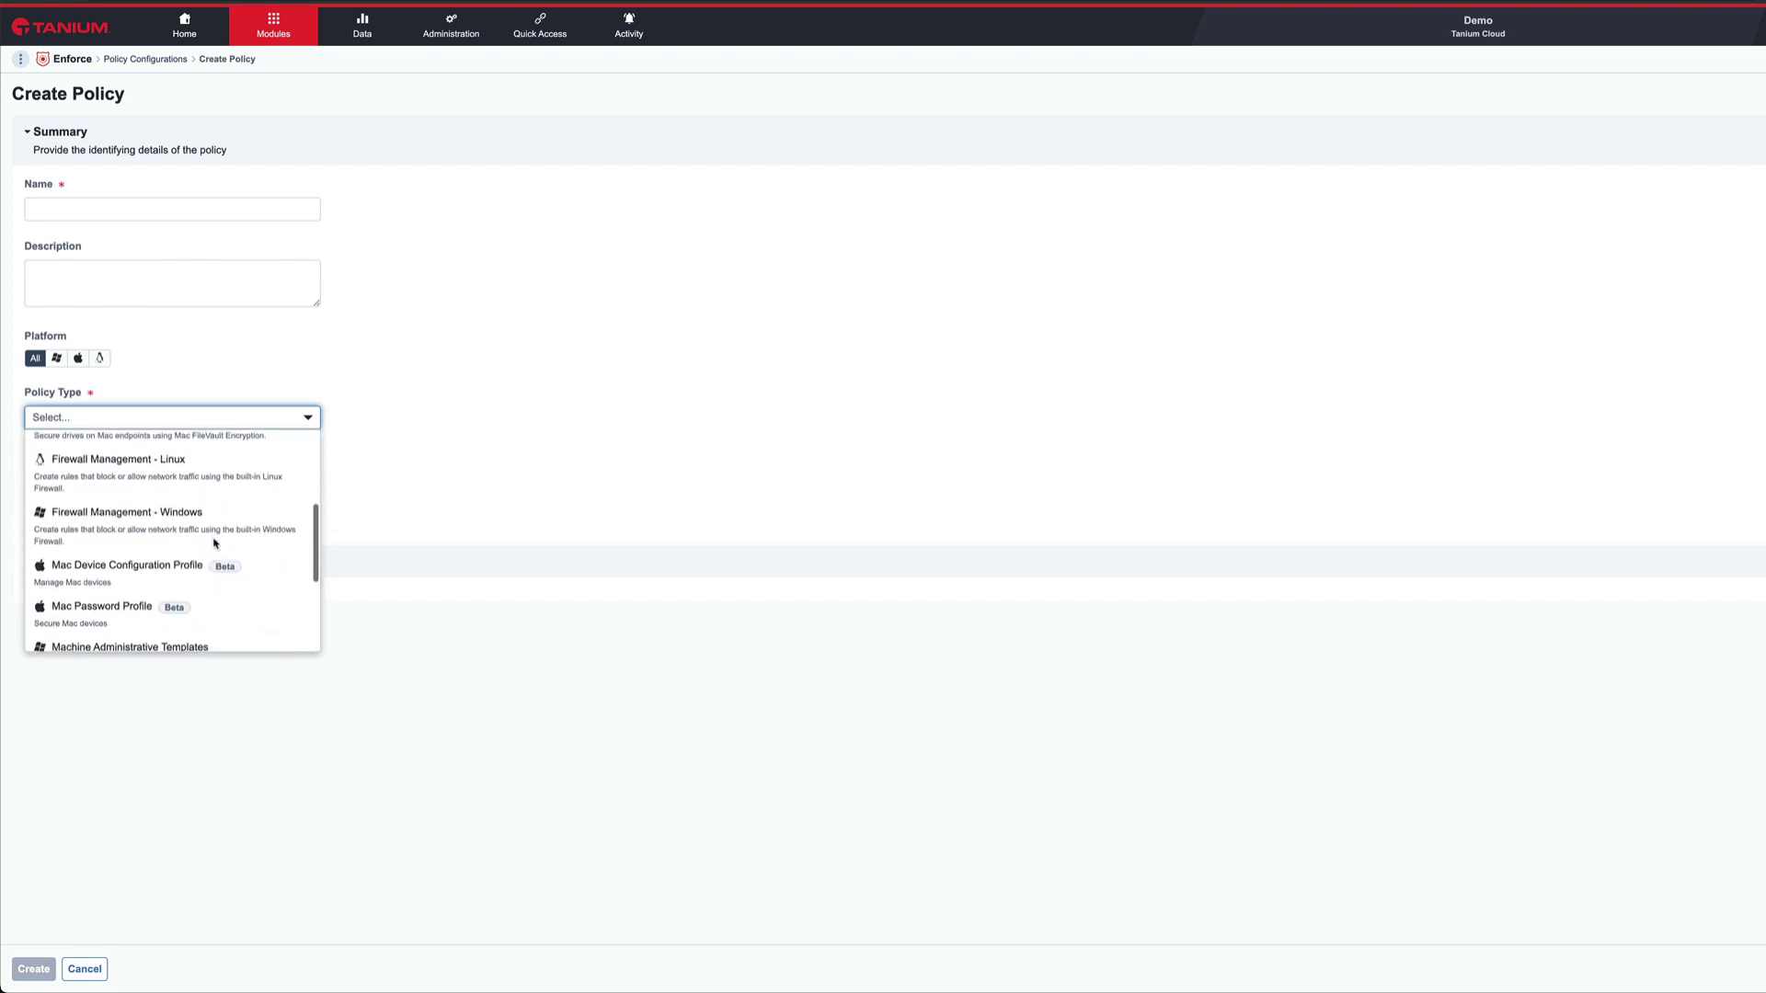
Step: Choose Machine Administrative Templates as the policy type, name it 'CSEC', and scroll to its settings
{"action": "left_click", "coordinate": [173, 626]}
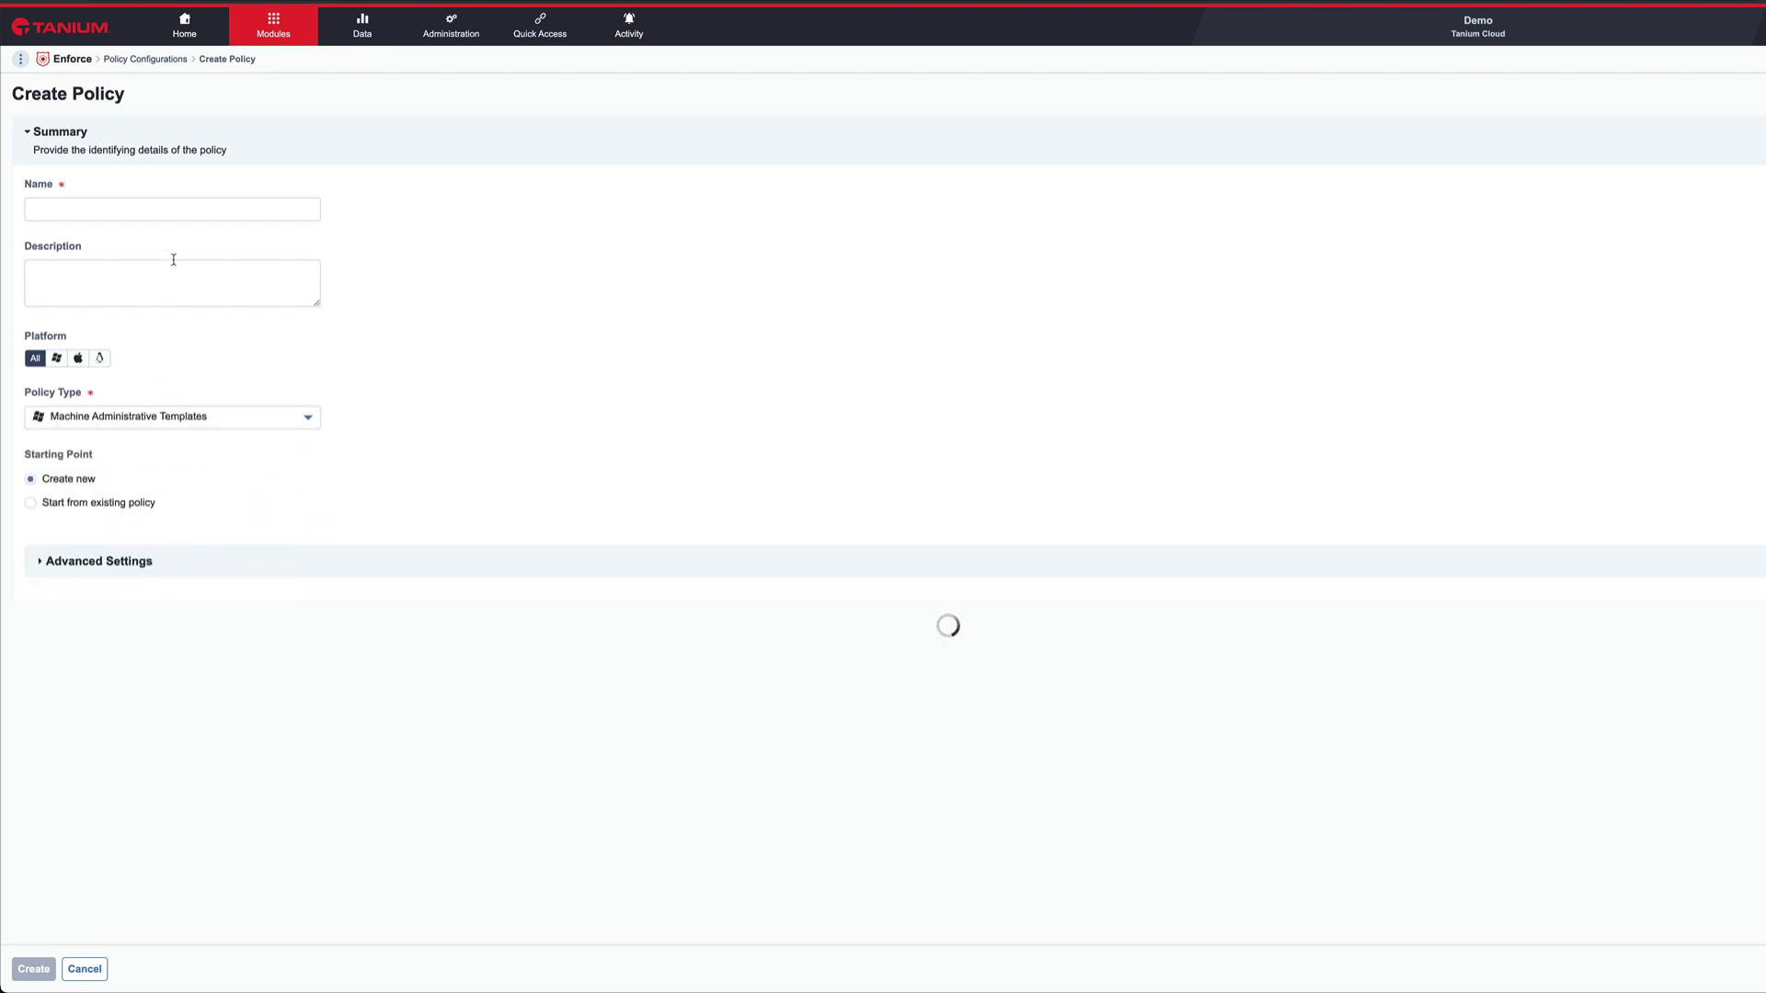
{"action": "left_click", "coordinate": [195, 209]}
{"action": "type", "text": "CSEC"}
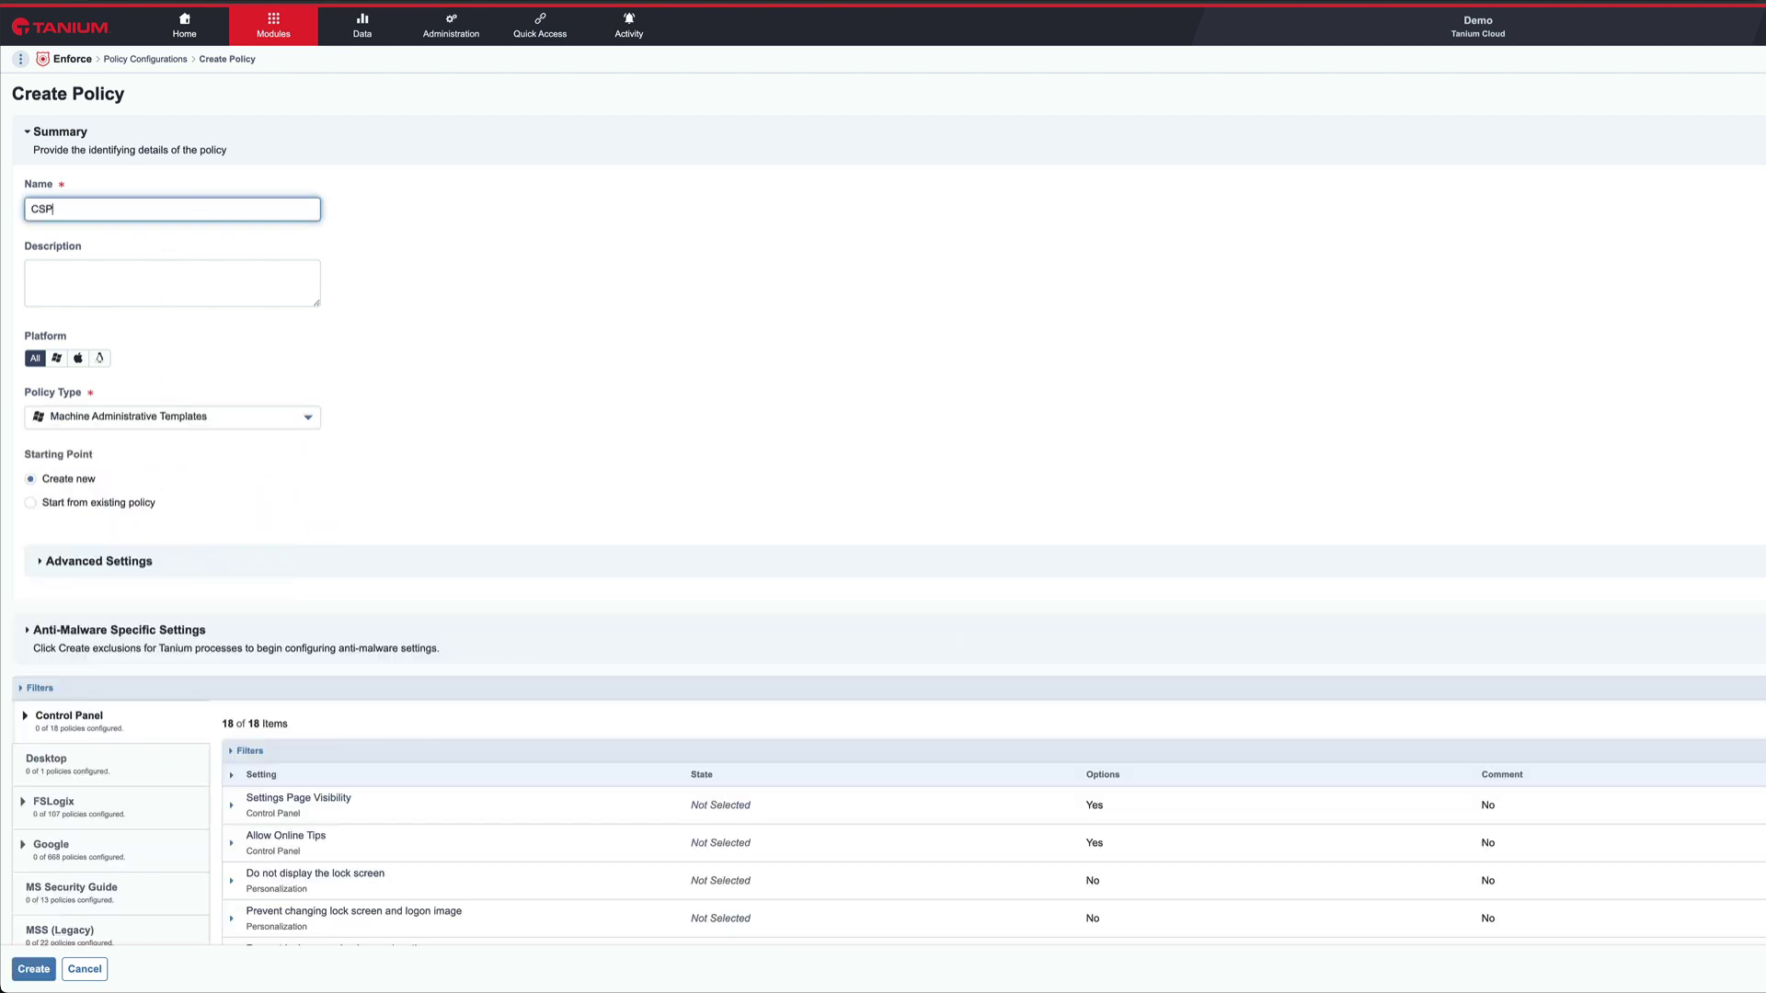
{"action": "scroll", "coordinate": [193, 501], "scroll_direction": "down", "scroll_amount": 2}
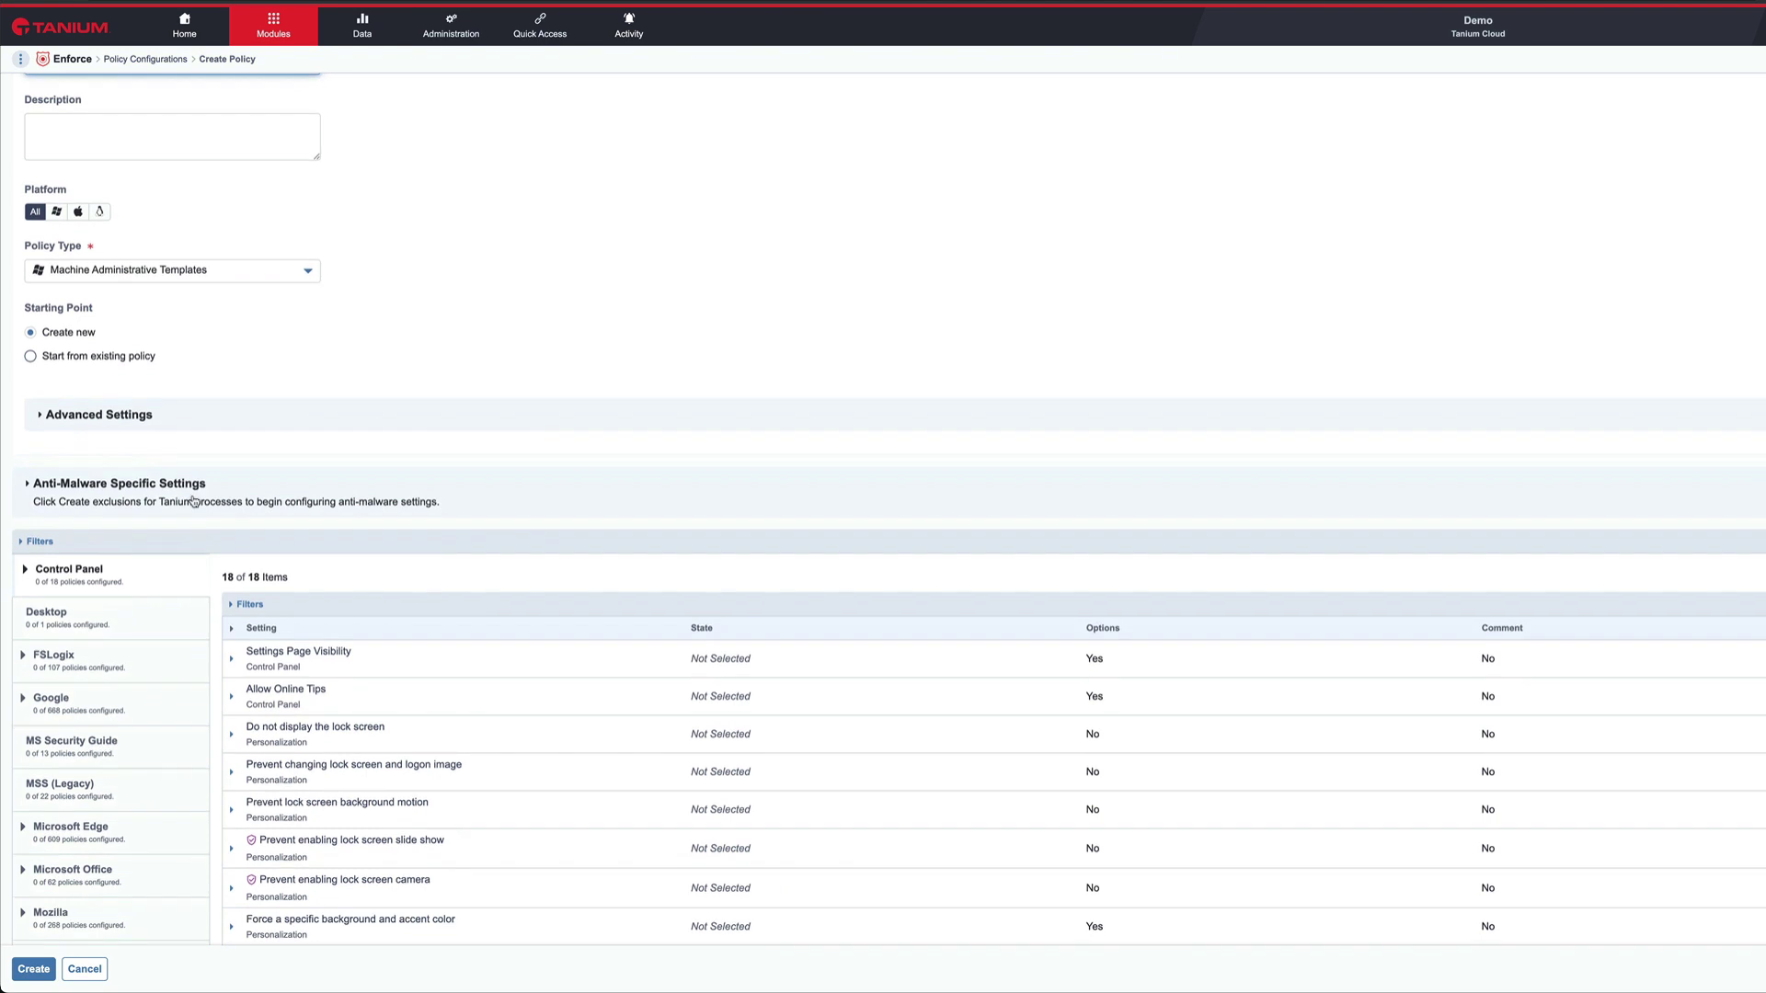
Step: Show the MS Security Guide category's settings list
{"action": "left_click", "coordinate": [36, 747]}
{"action": "scroll", "coordinate": [251, 412], "scroll_direction": "down", "scroll_amount": 3}
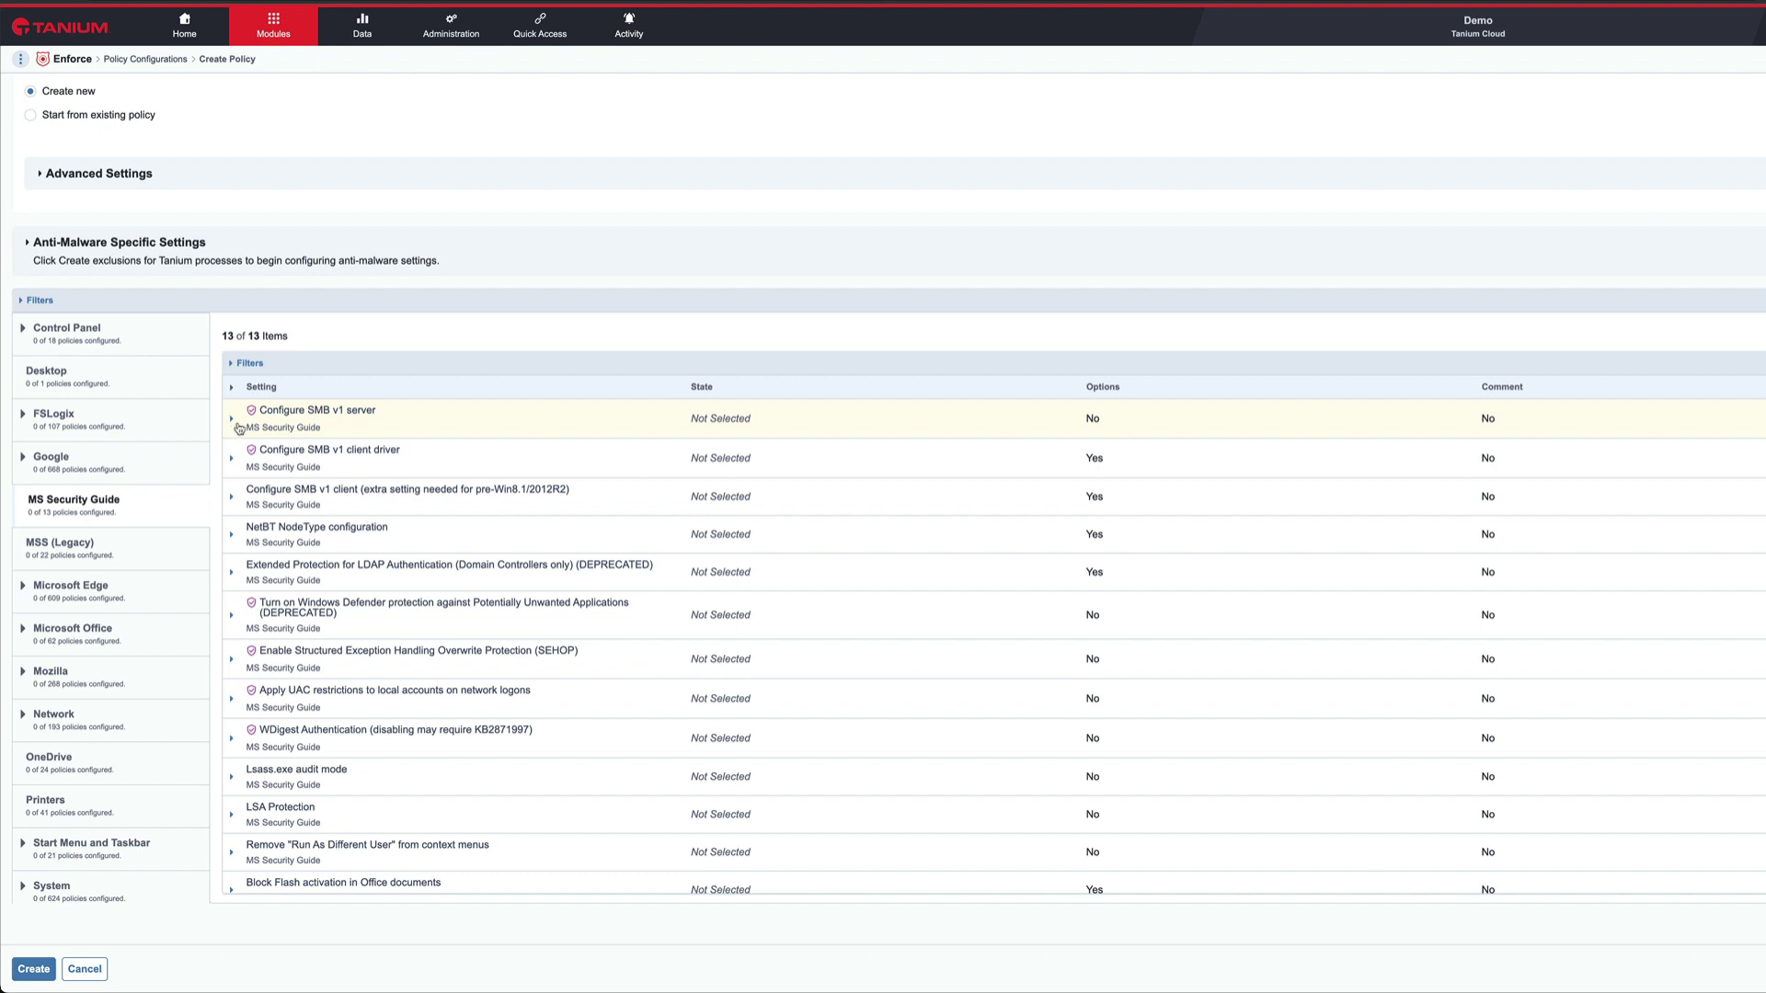
Step: Add Configure SMB v1 server to the policy as Disabled
{"action": "left_click", "coordinate": [233, 420]}
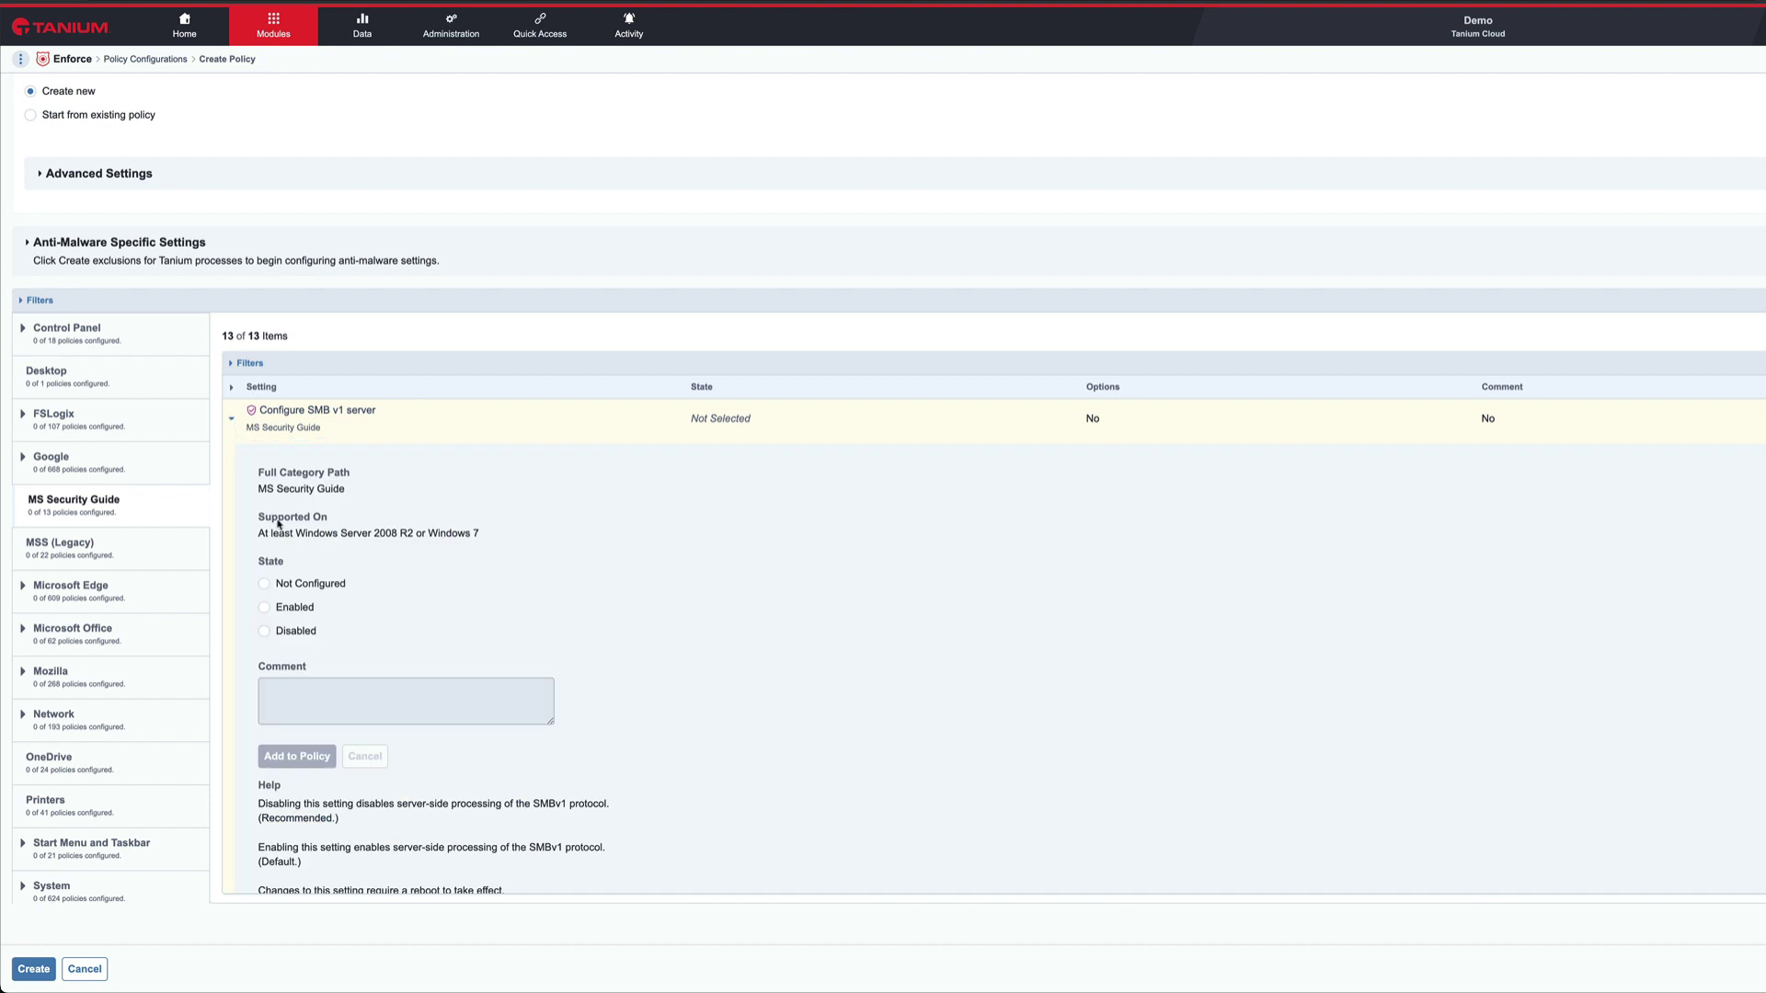
{"action": "left_click", "coordinate": [265, 631]}
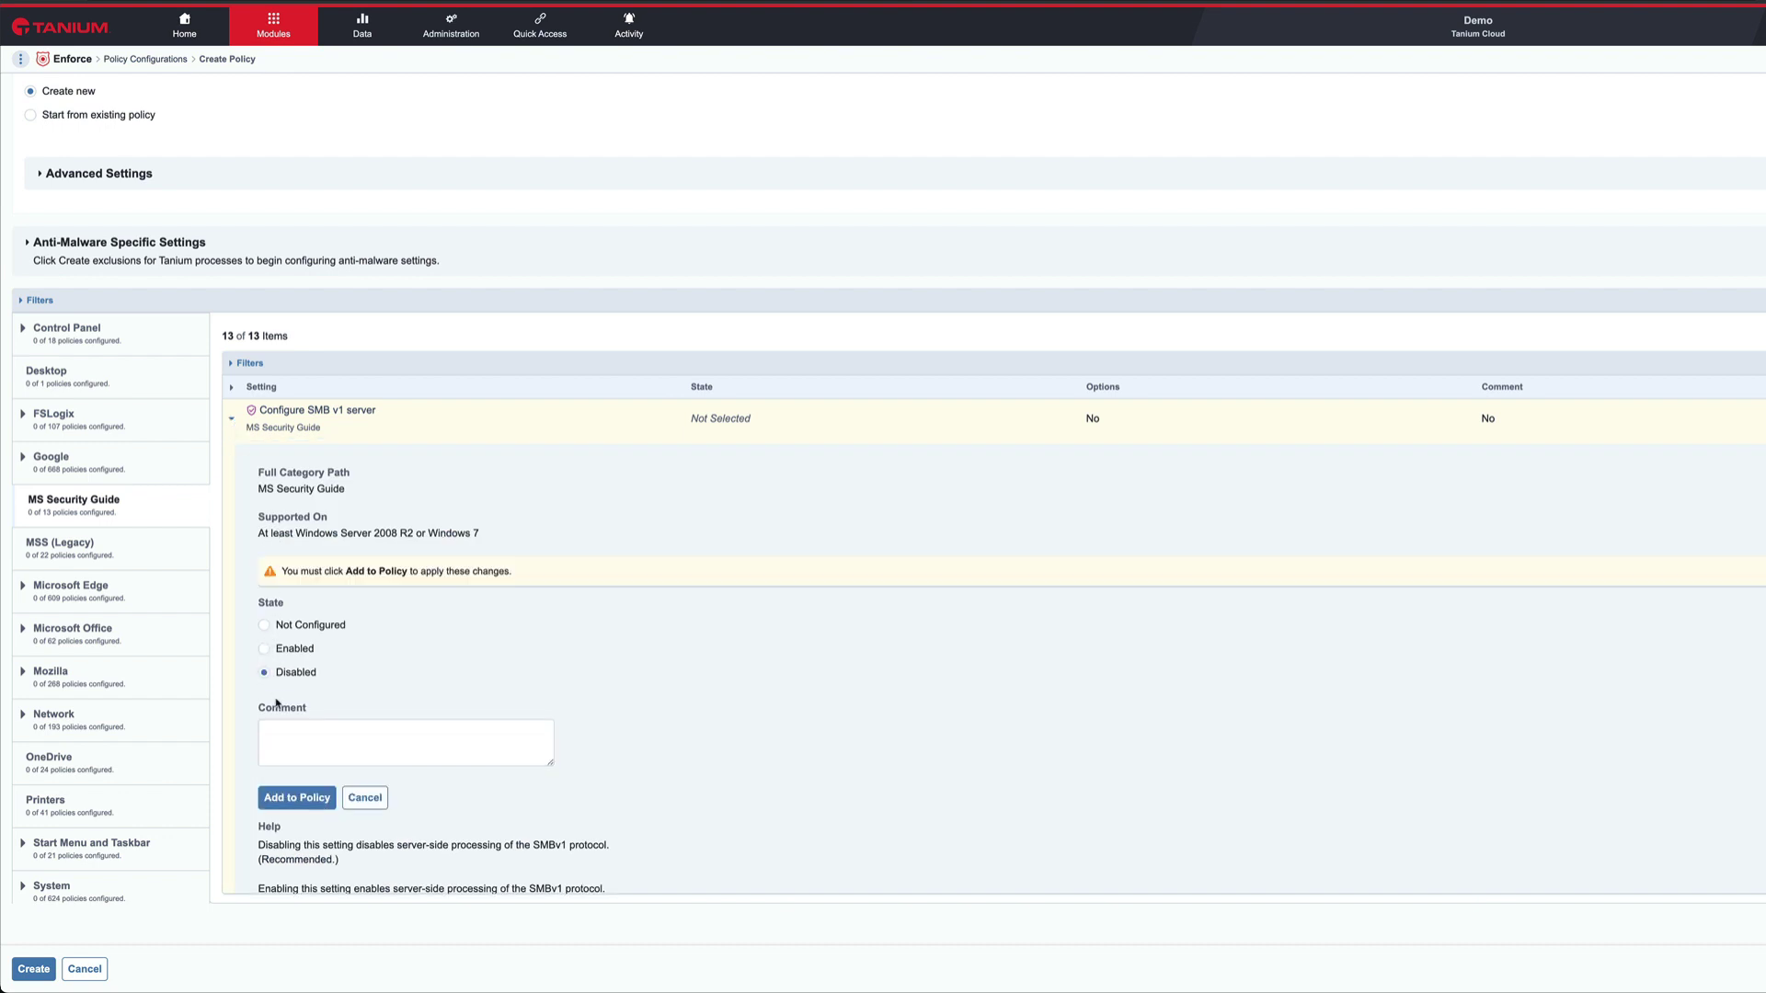
{"action": "scroll", "coordinate": [276, 644], "scroll_direction": "down", "scroll_amount": 2}
{"action": "left_click", "coordinate": [298, 628]}
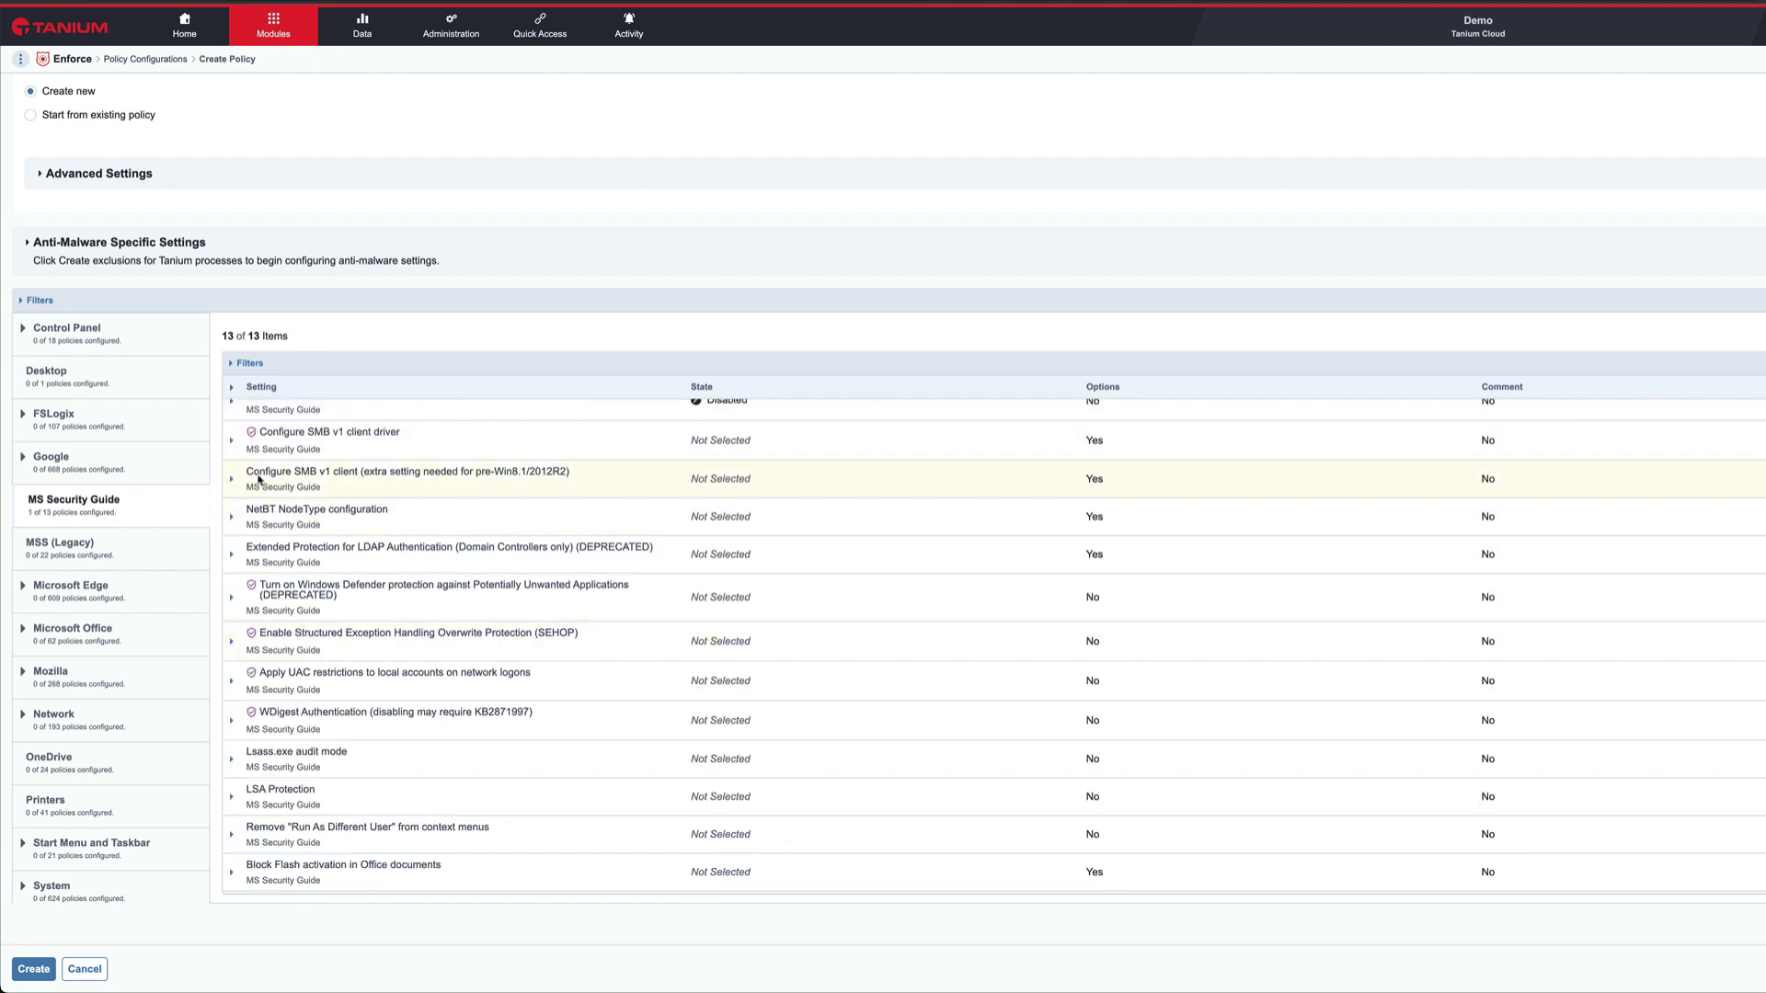
Step: Add Configure SMB v1 client driver as Enabled with Disable driver (recommended)
{"action": "left_click", "coordinate": [231, 442]}
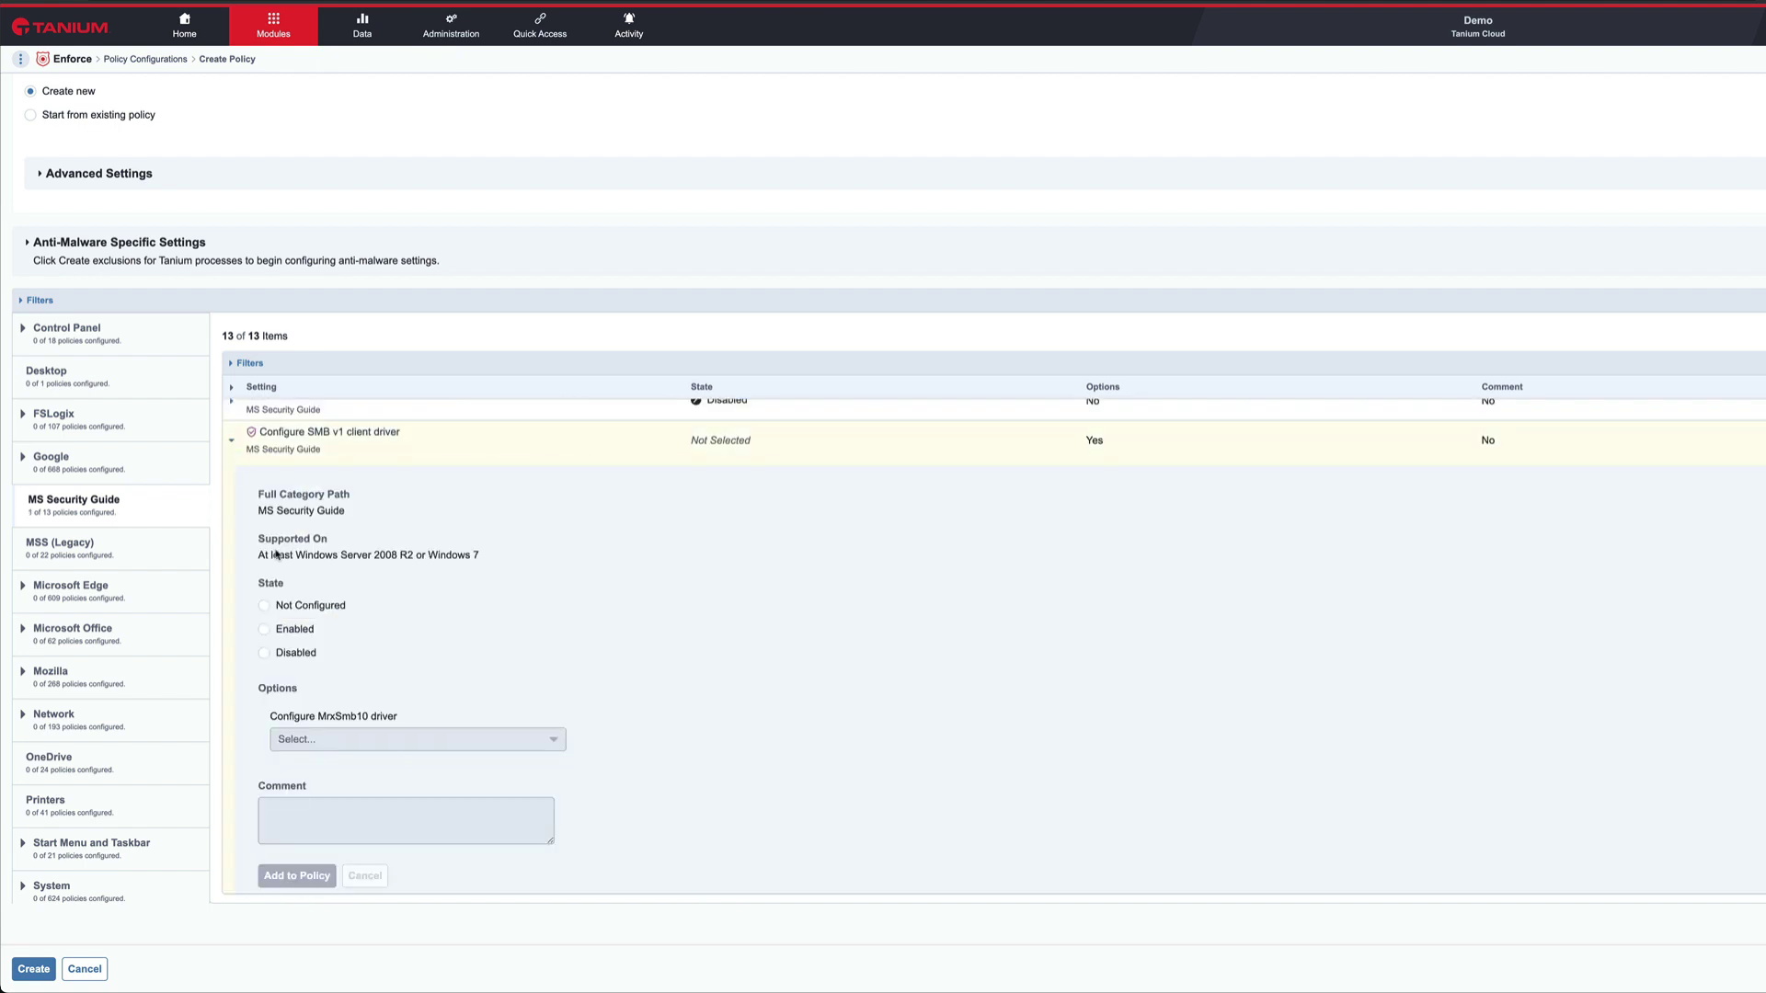
{"action": "left_click", "coordinate": [265, 629]}
{"action": "left_click", "coordinate": [304, 775]}
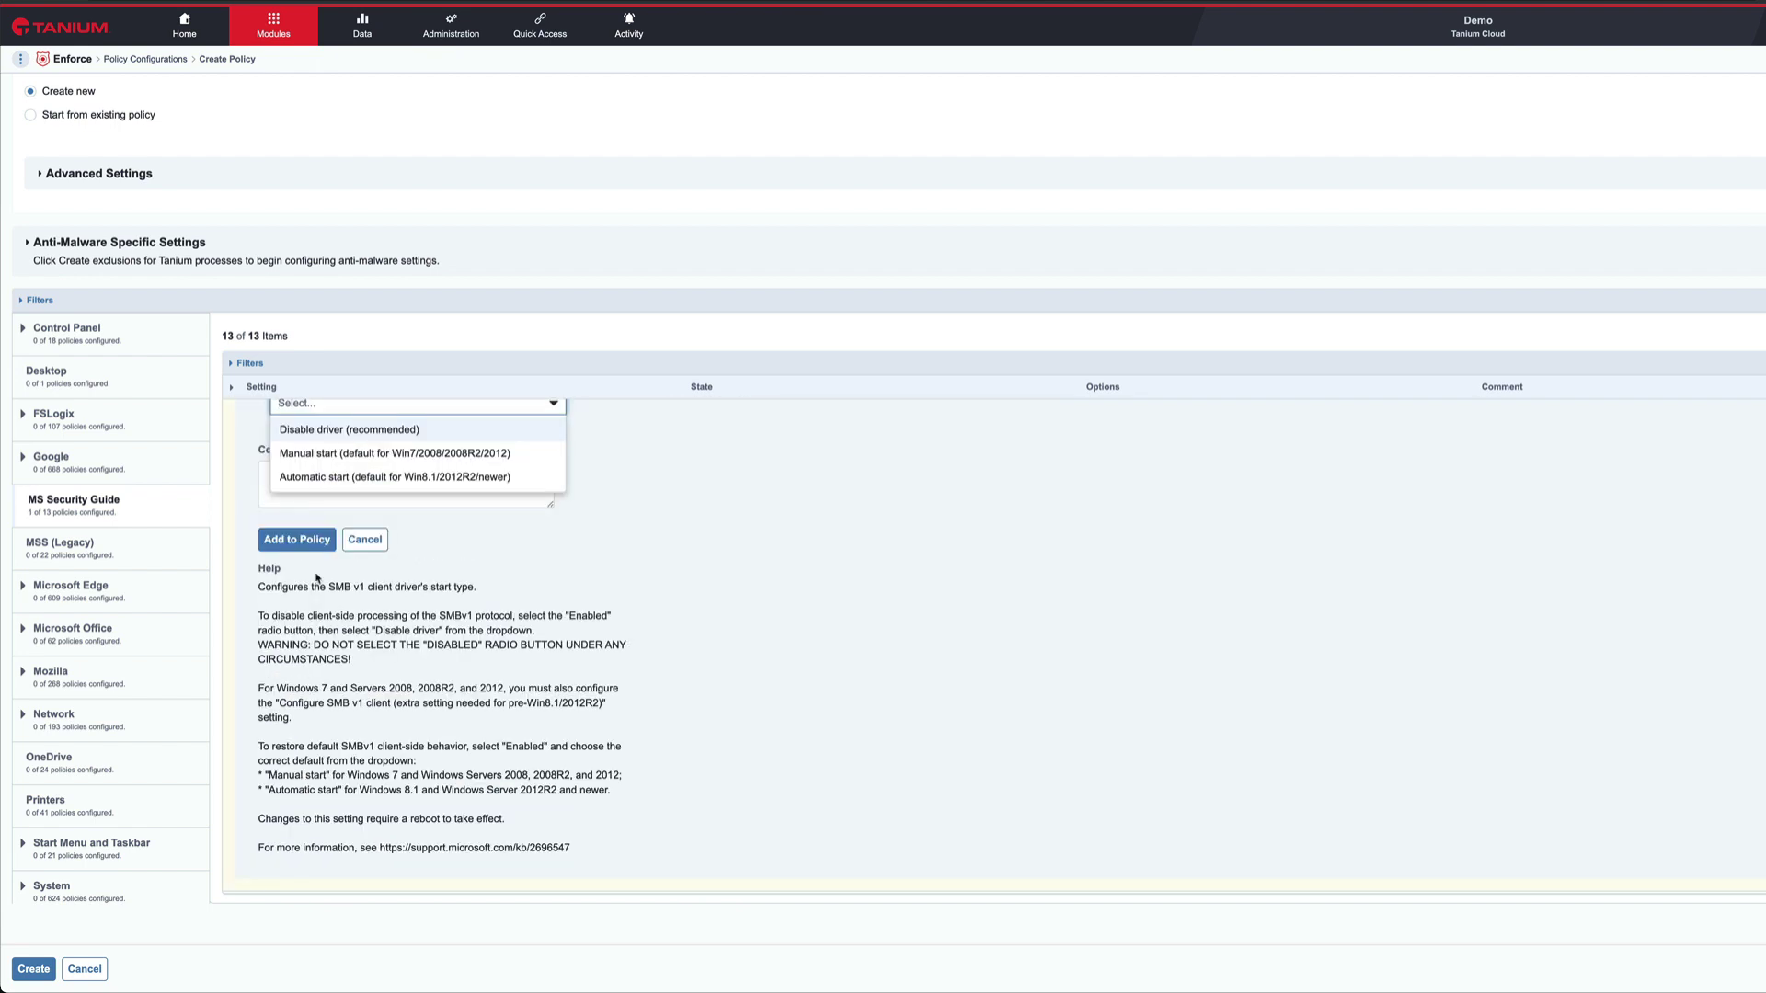
{"action": "left_click", "coordinate": [349, 429]}
{"action": "left_click", "coordinate": [296, 539]}
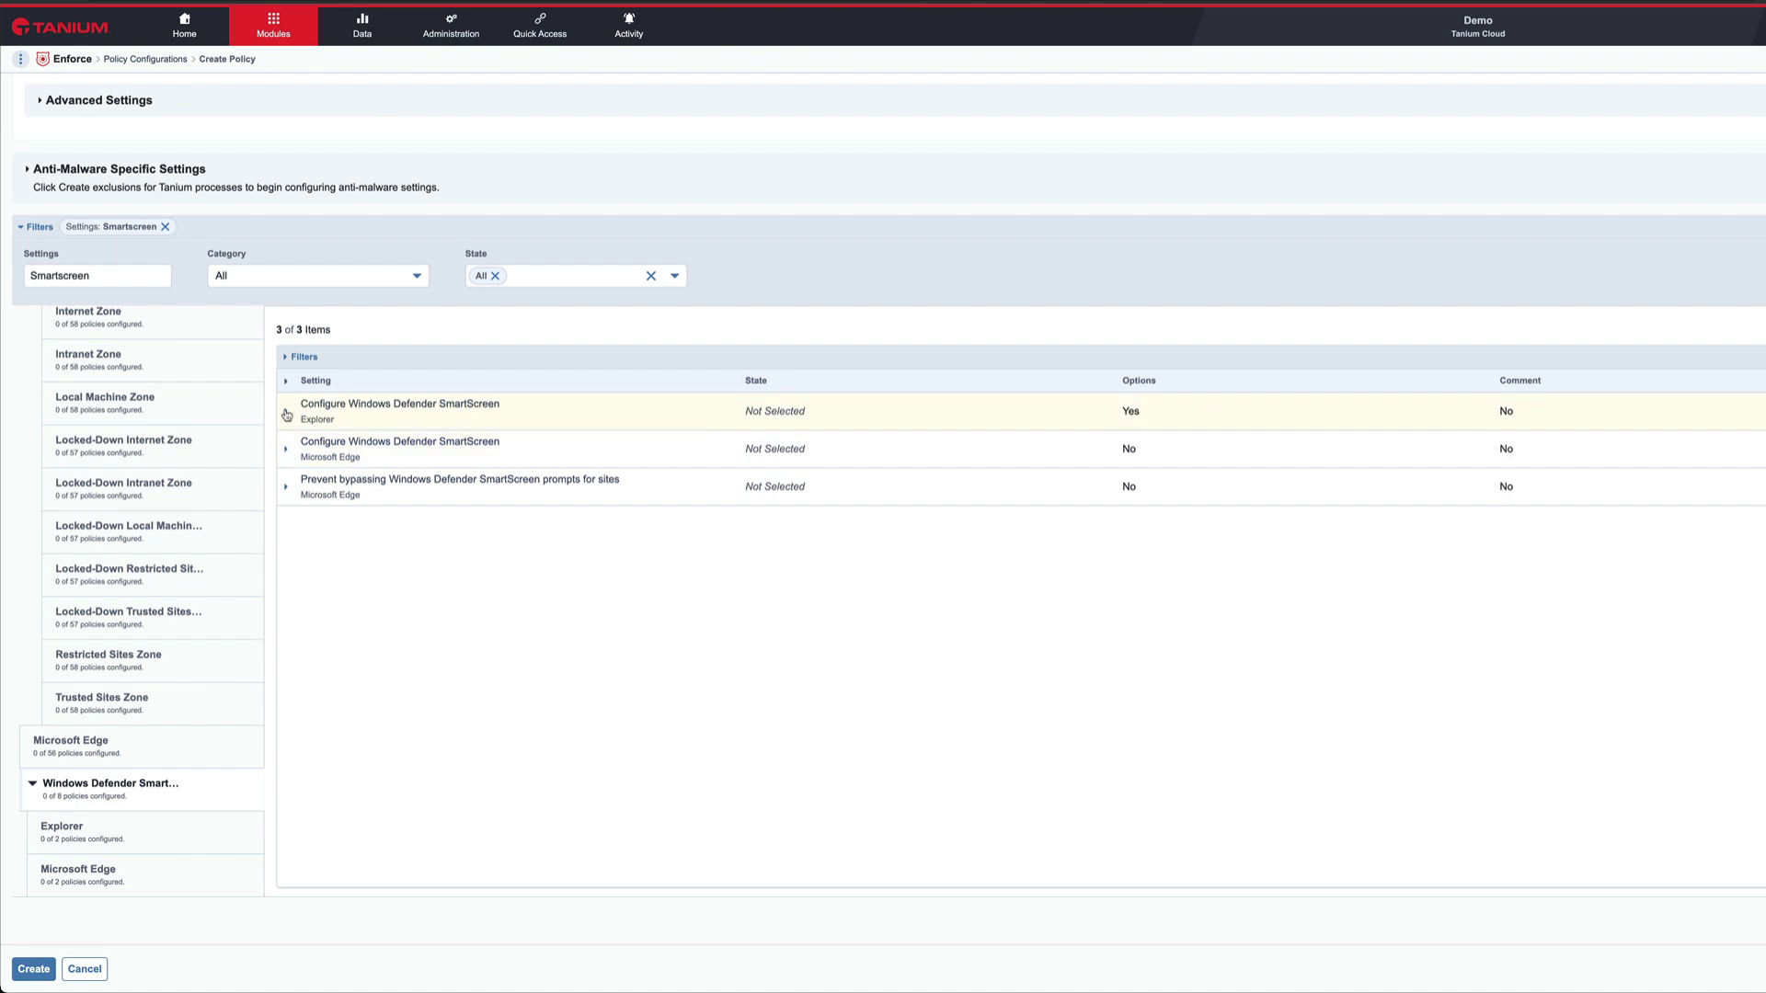
Step: Add Explorer SmartScreen to the policy as Enabled with Warn and prevent bypass
{"action": "left_click", "coordinate": [286, 411]}
{"action": "left_click", "coordinate": [333, 604]}
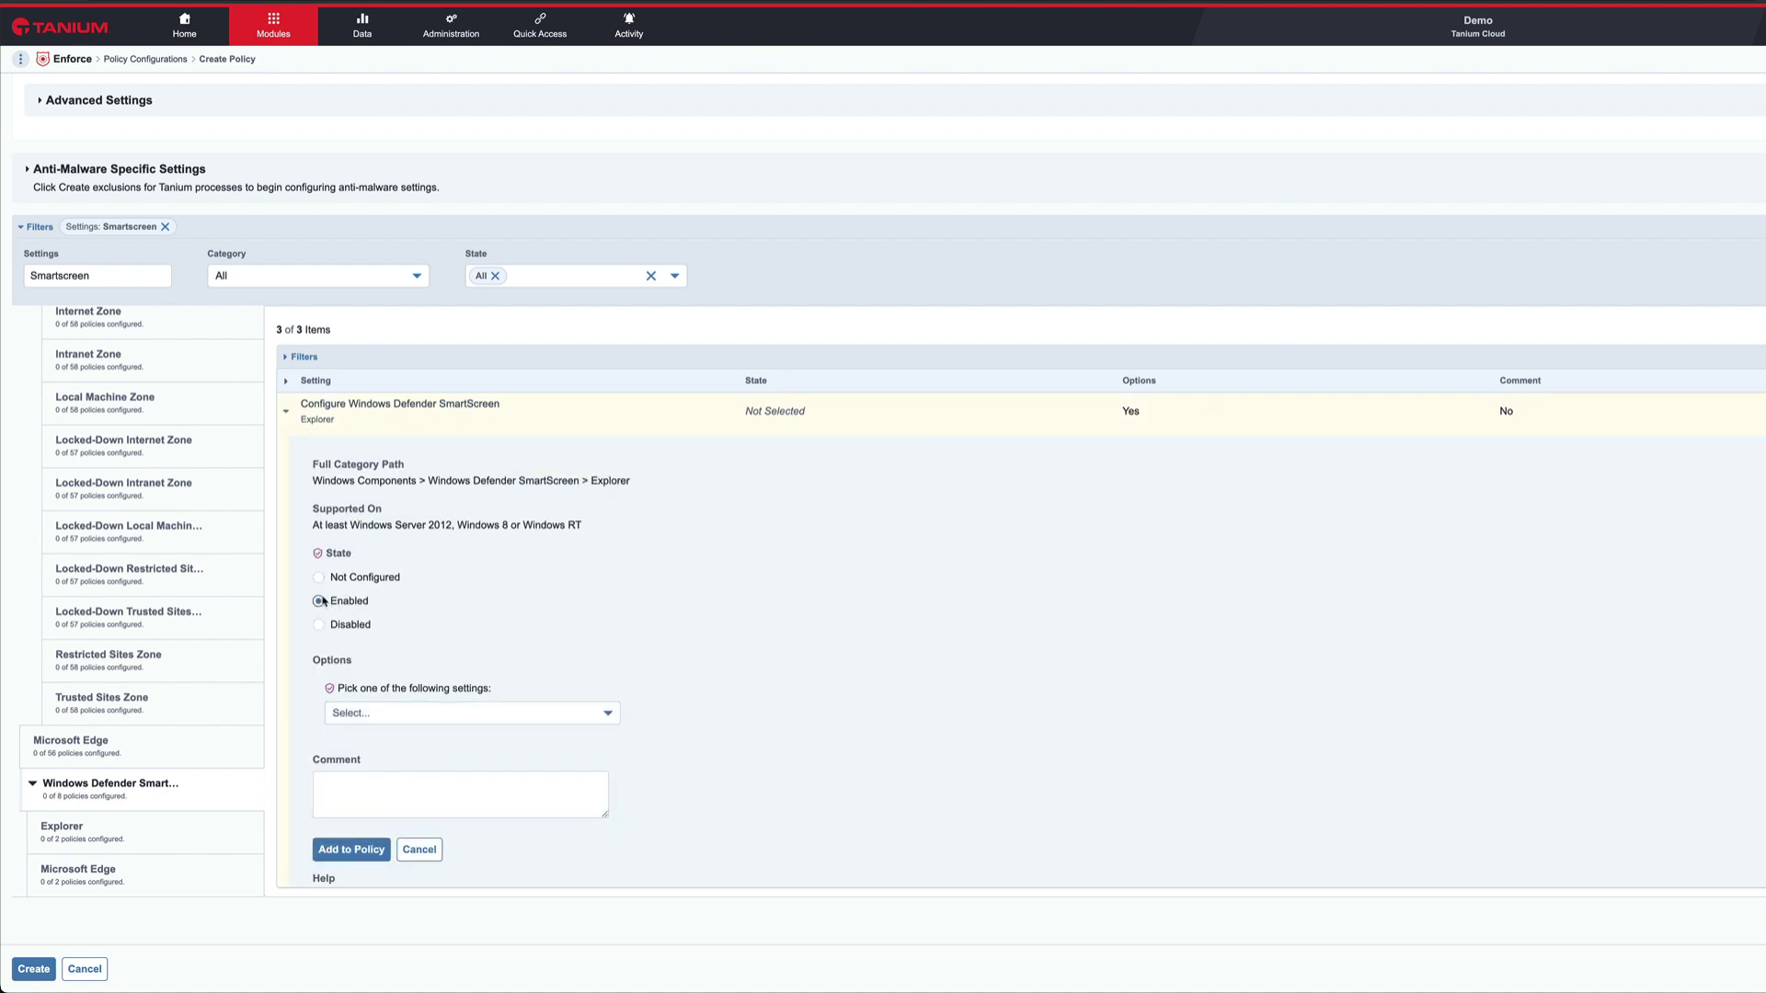
{"action": "left_click", "coordinate": [371, 754]}
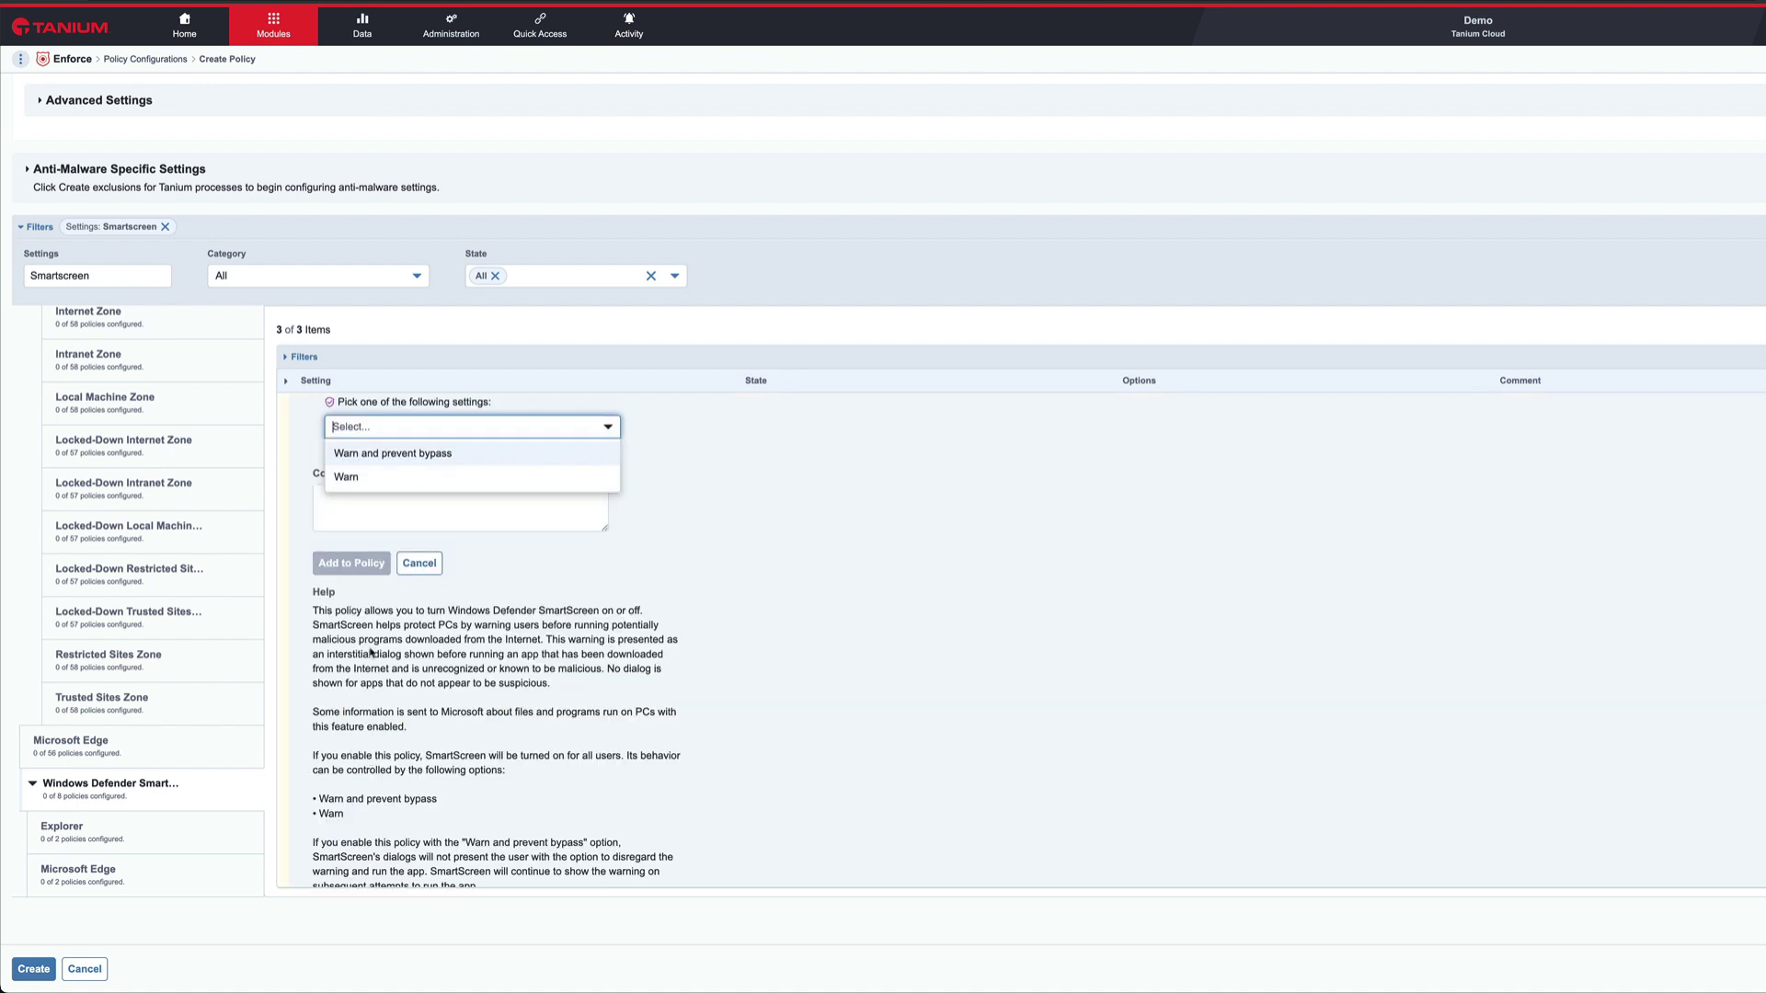
{"action": "left_click", "coordinate": [422, 455]}
{"action": "left_click", "coordinate": [374, 556]}
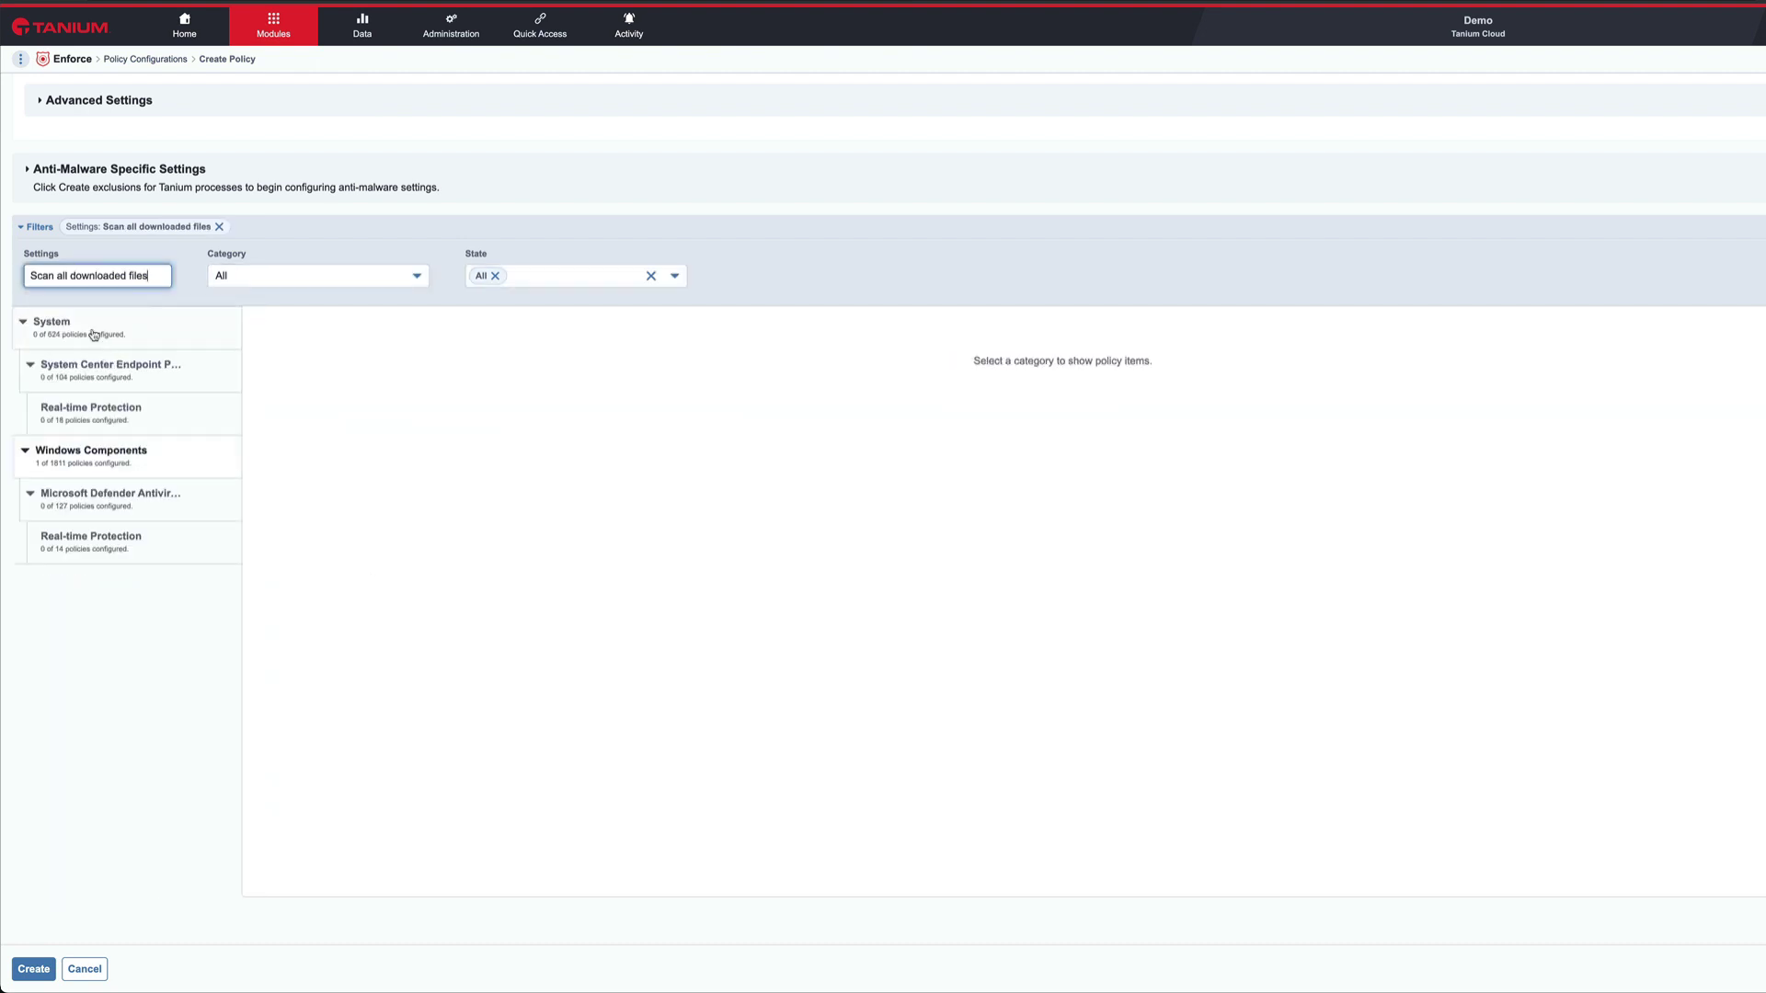
Step: Add Scan all downloaded files and attachments, under Real-time Protection, as Enabled
{"action": "left_click", "coordinate": [93, 543]}
{"action": "left_click", "coordinate": [265, 413]}
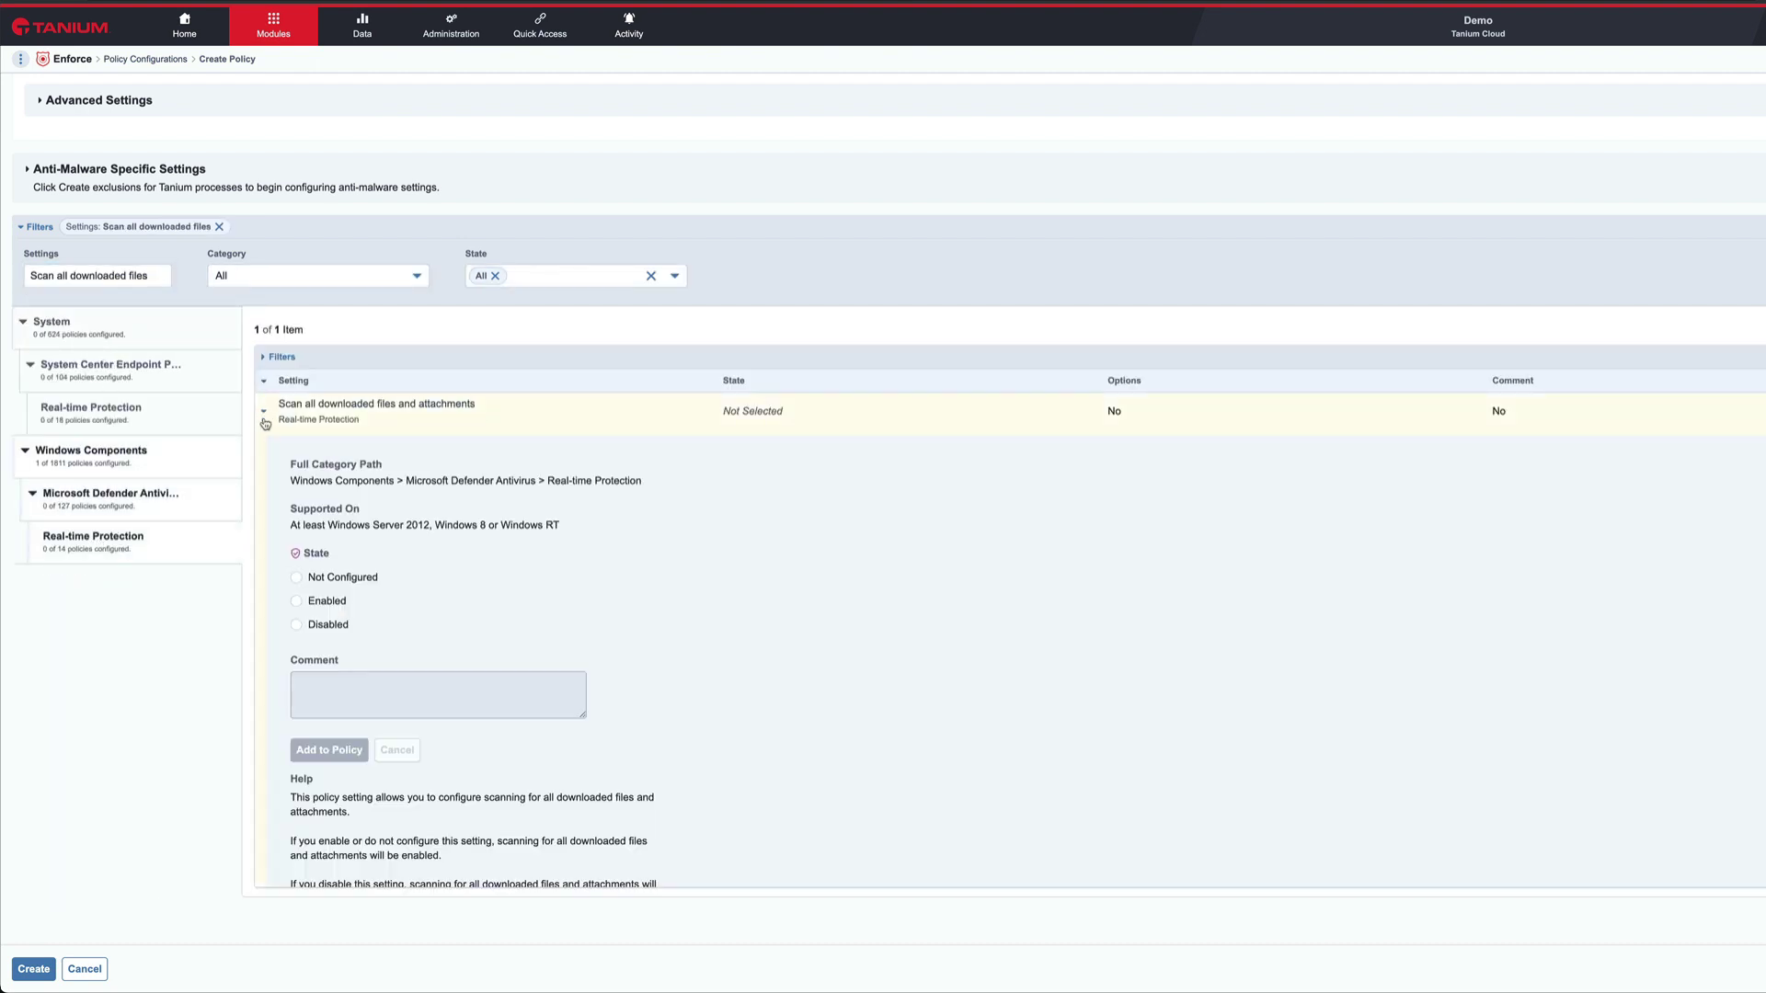
{"action": "left_click", "coordinate": [297, 602]}
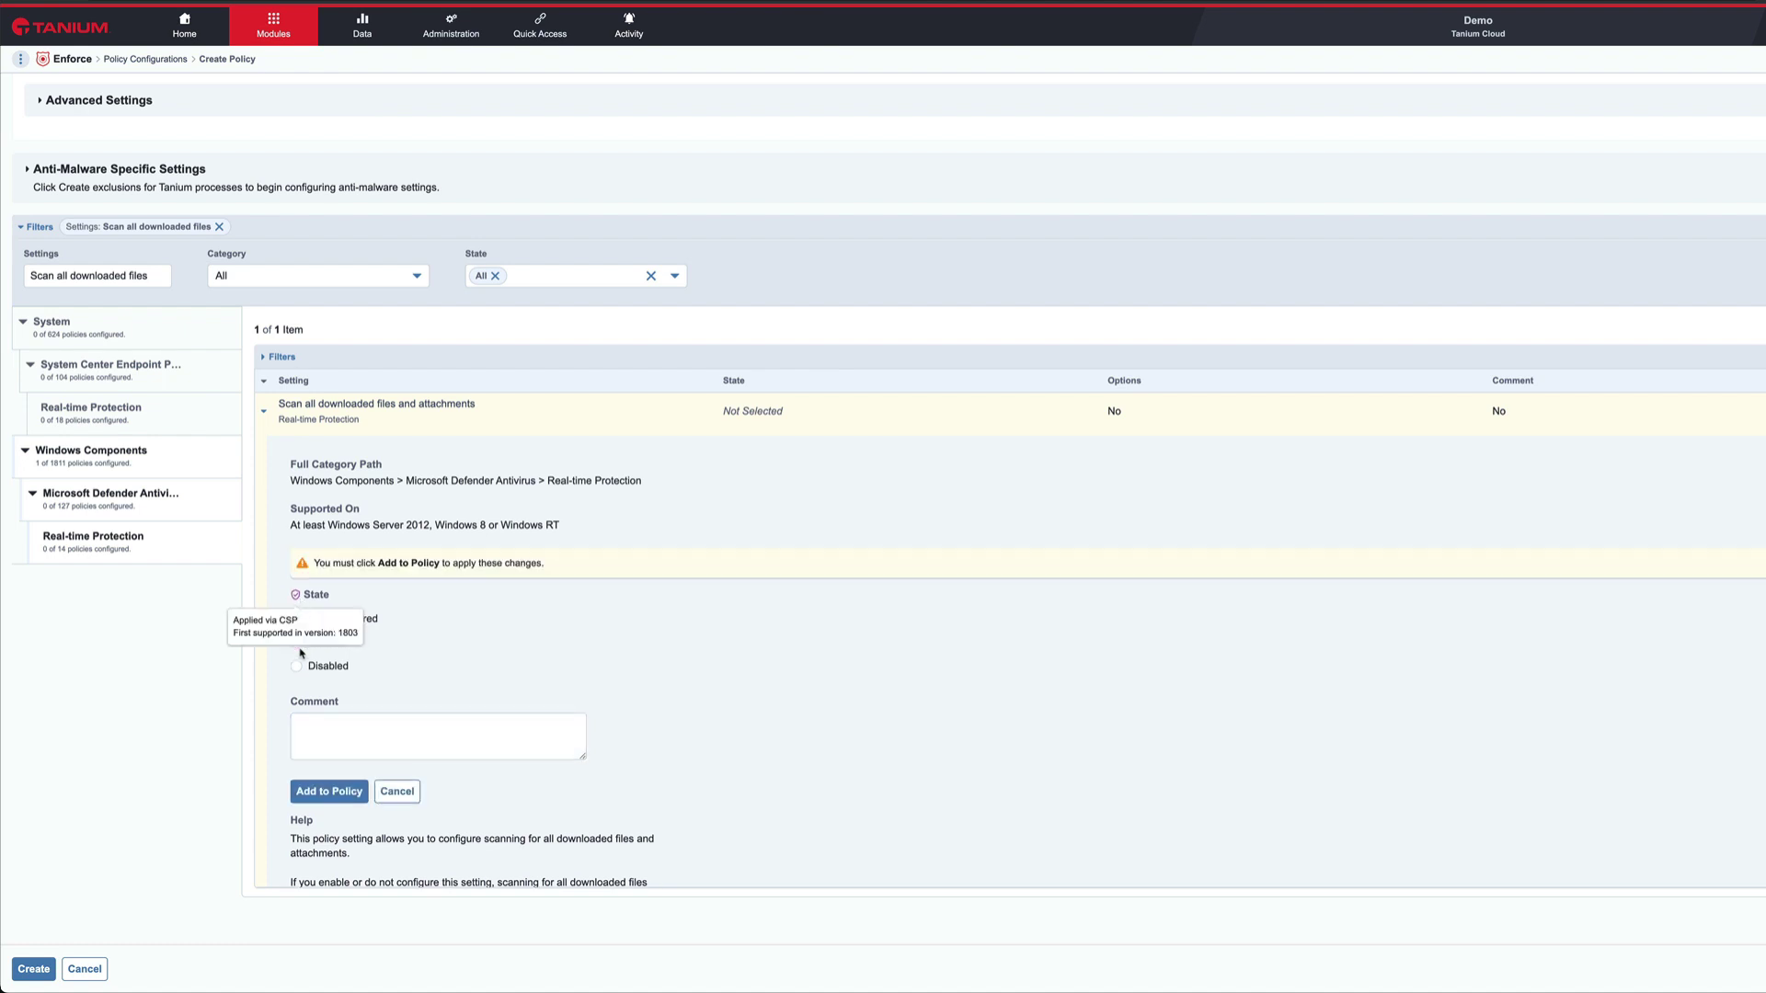
{"action": "left_click", "coordinate": [313, 792]}
Step: Create the policy, name its enforcement 'Disable SMBv1, SmartScreen Bypass, & Scan all downloaded files and attachments', and filter groups by 'Enforce'
{"action": "left_click", "coordinate": [33, 969]}
{"action": "type", "text": "Disable SMB"}
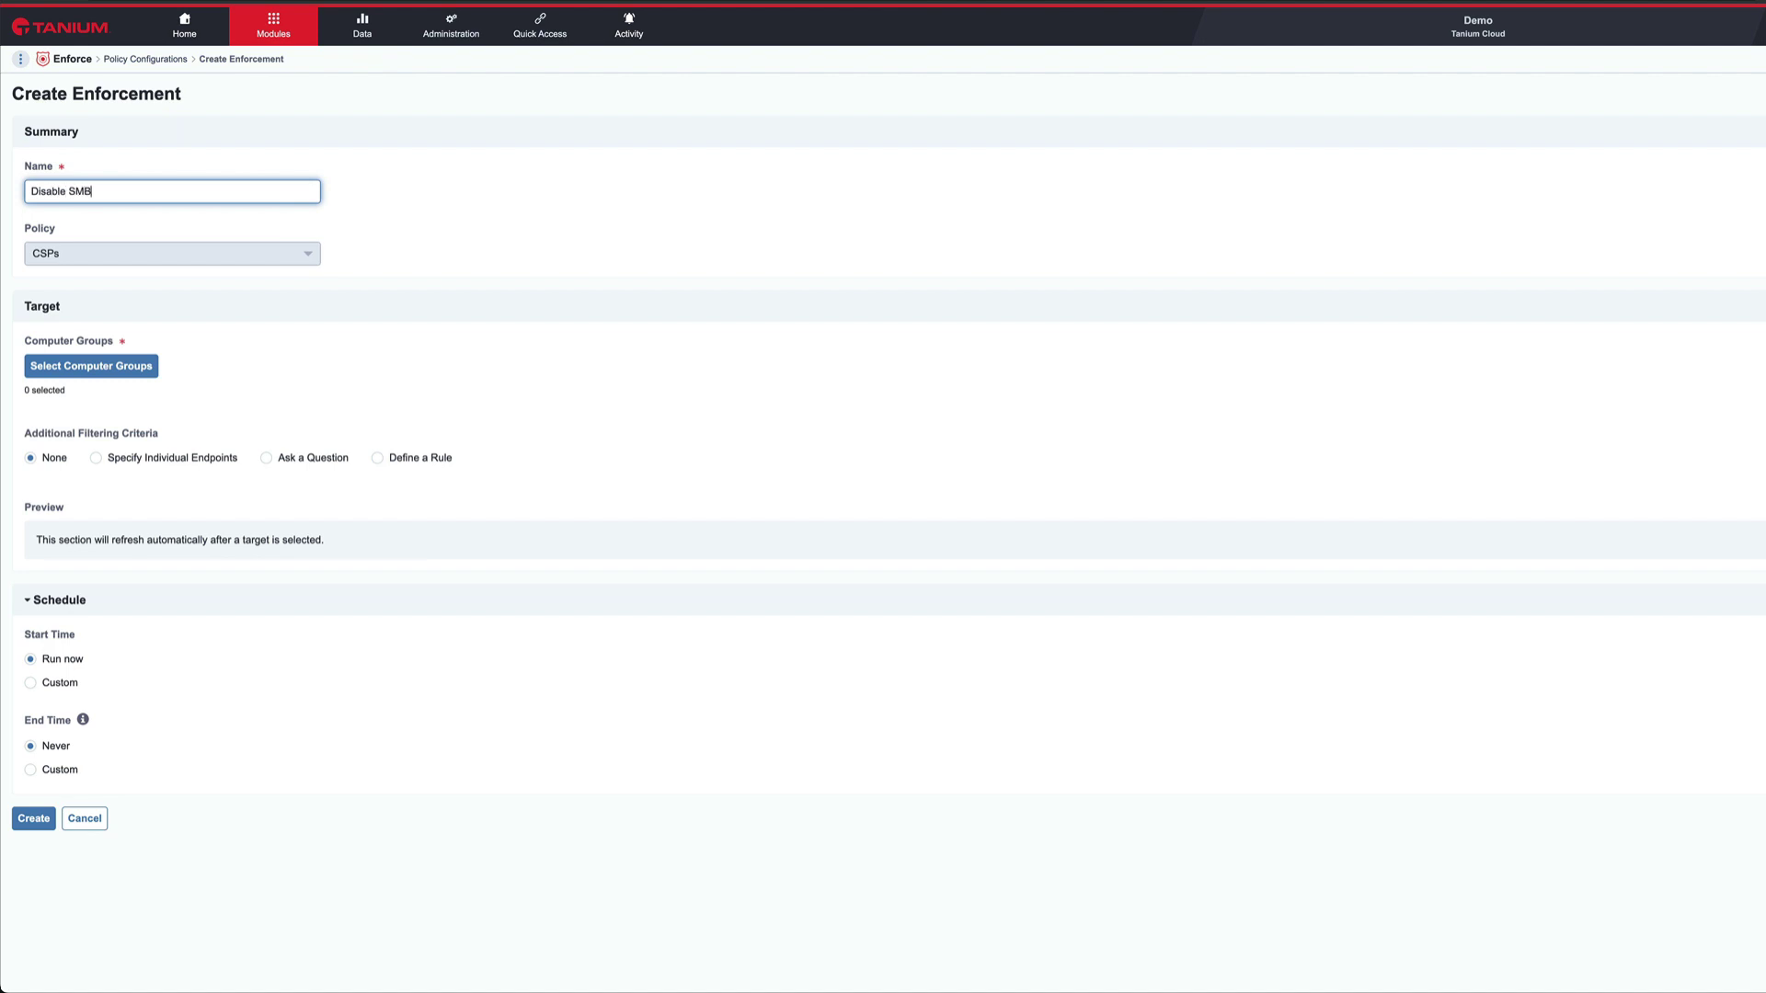
{"action": "type", "text": "v1, SmartScreen Bypass, & Scan all downloaded files"}
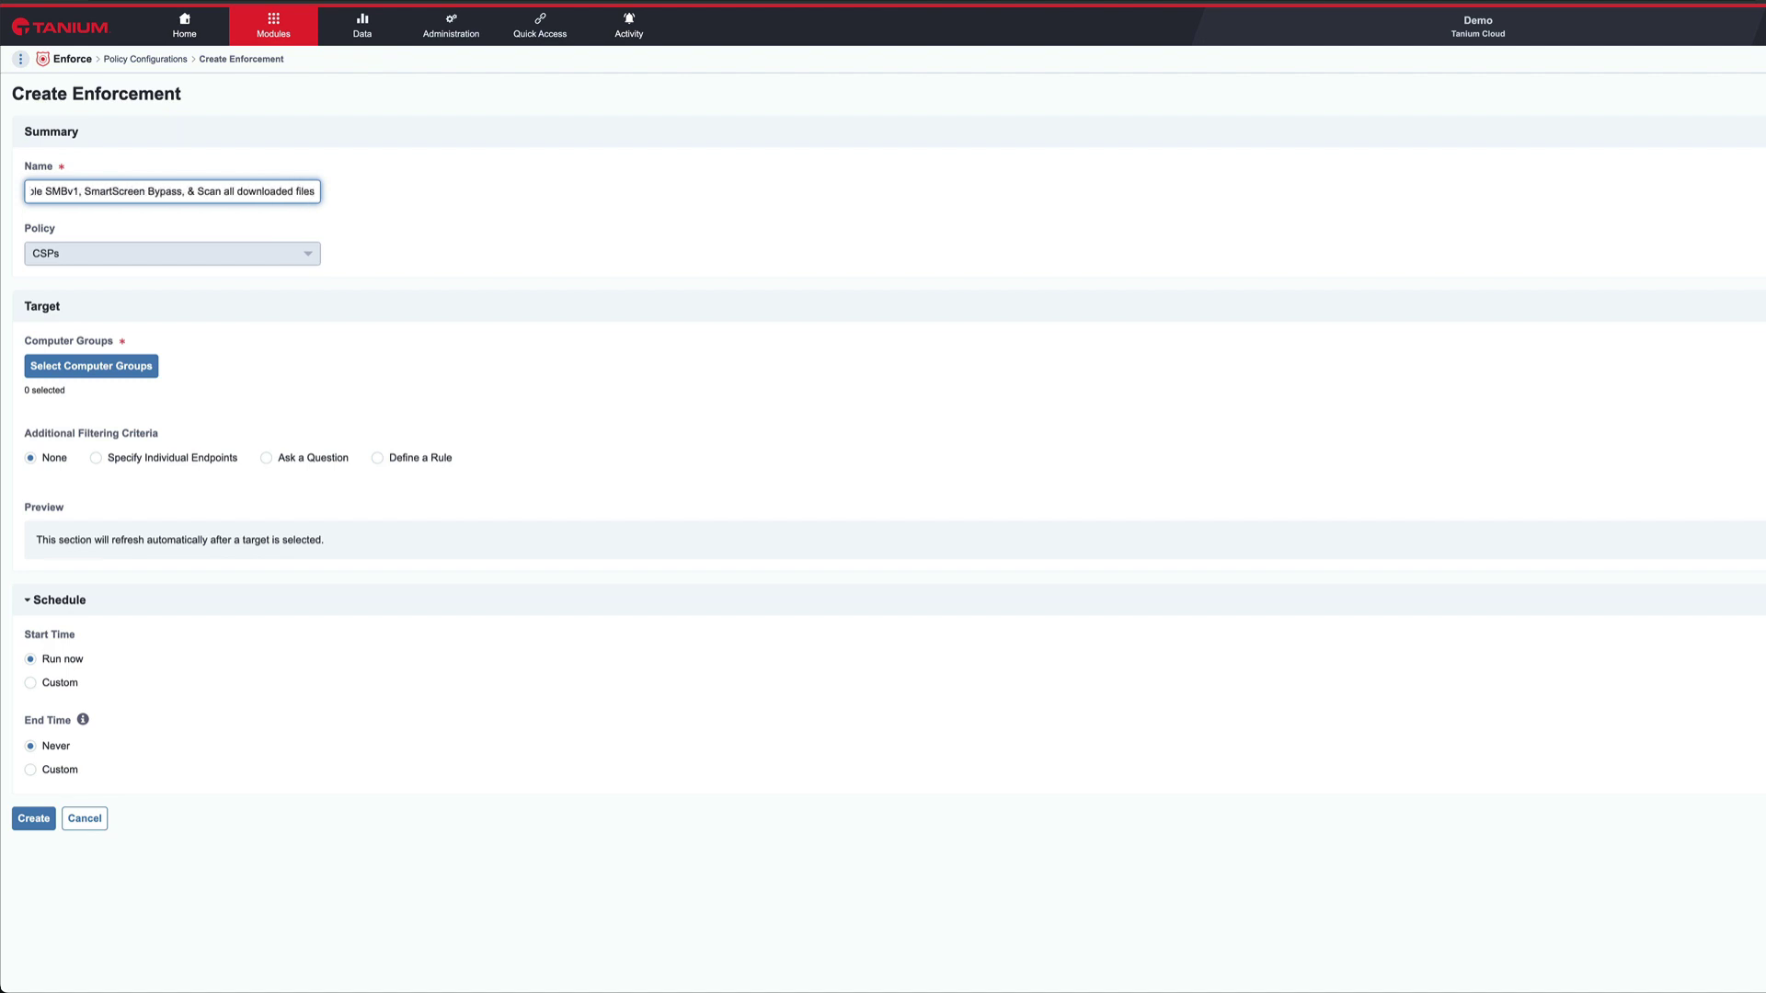
{"action": "type", "text": " and attachments"}
{"action": "left_click", "coordinate": [91, 366]}
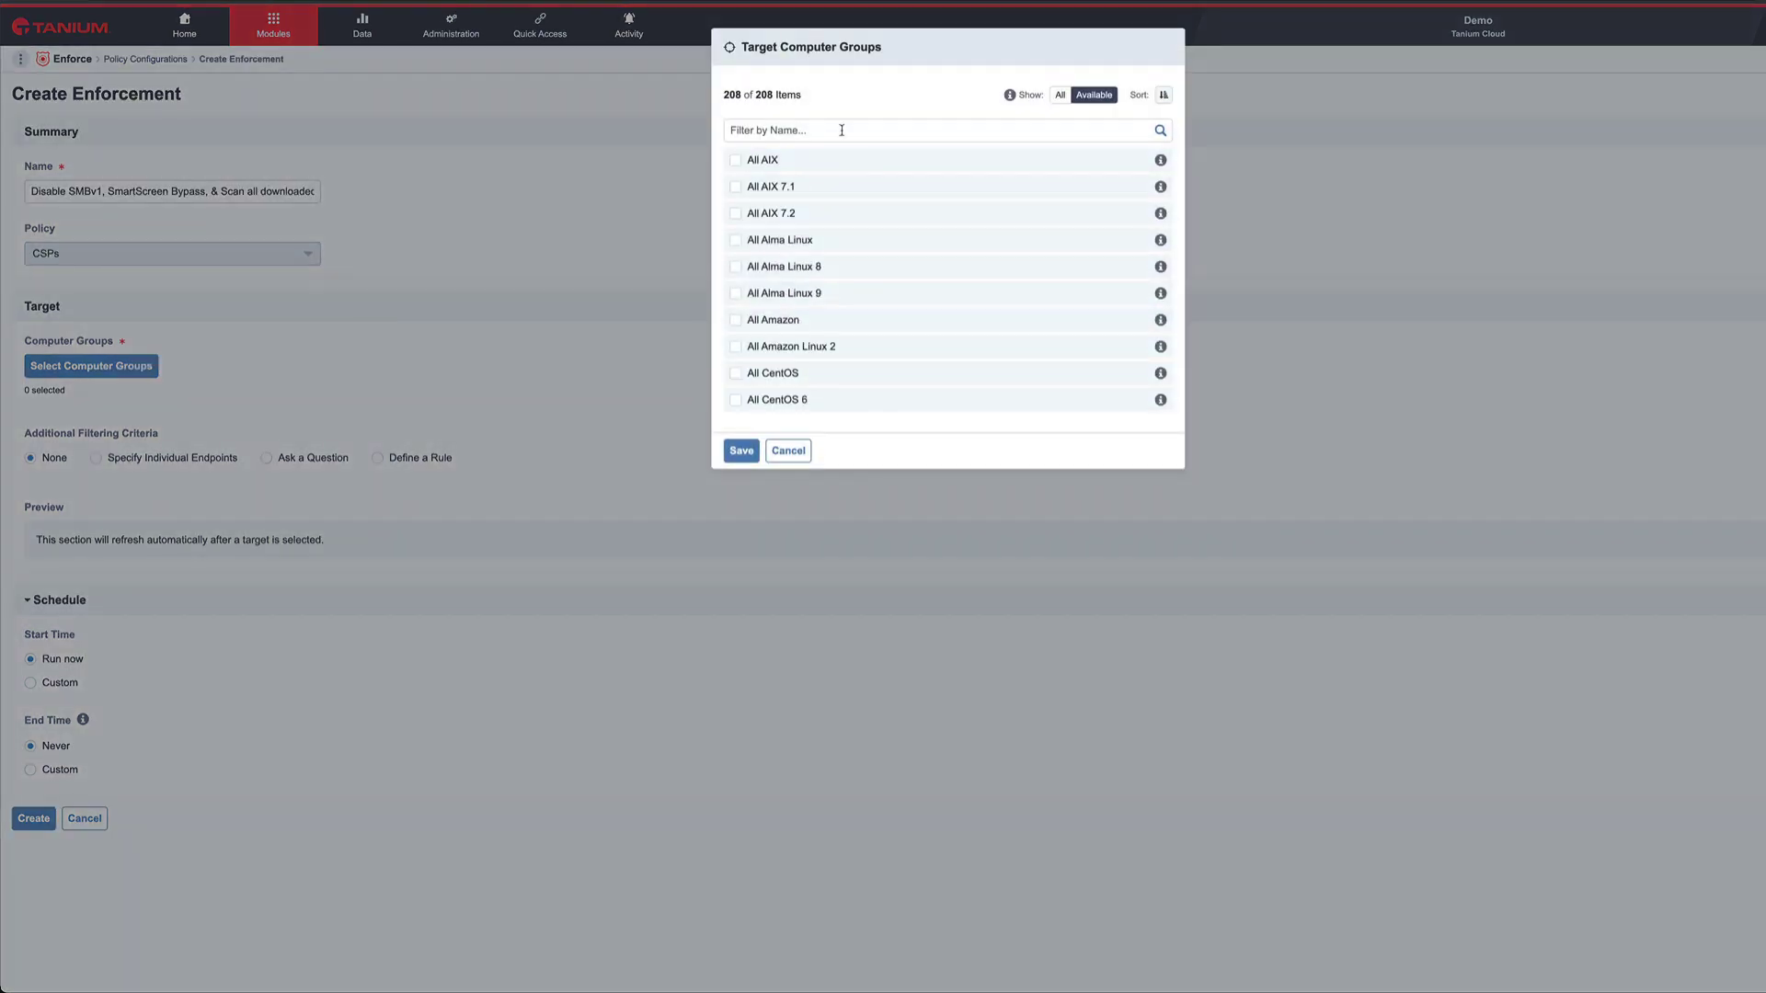
{"action": "left_click", "coordinate": [841, 129]}
{"action": "type", "text": "Enforce"}
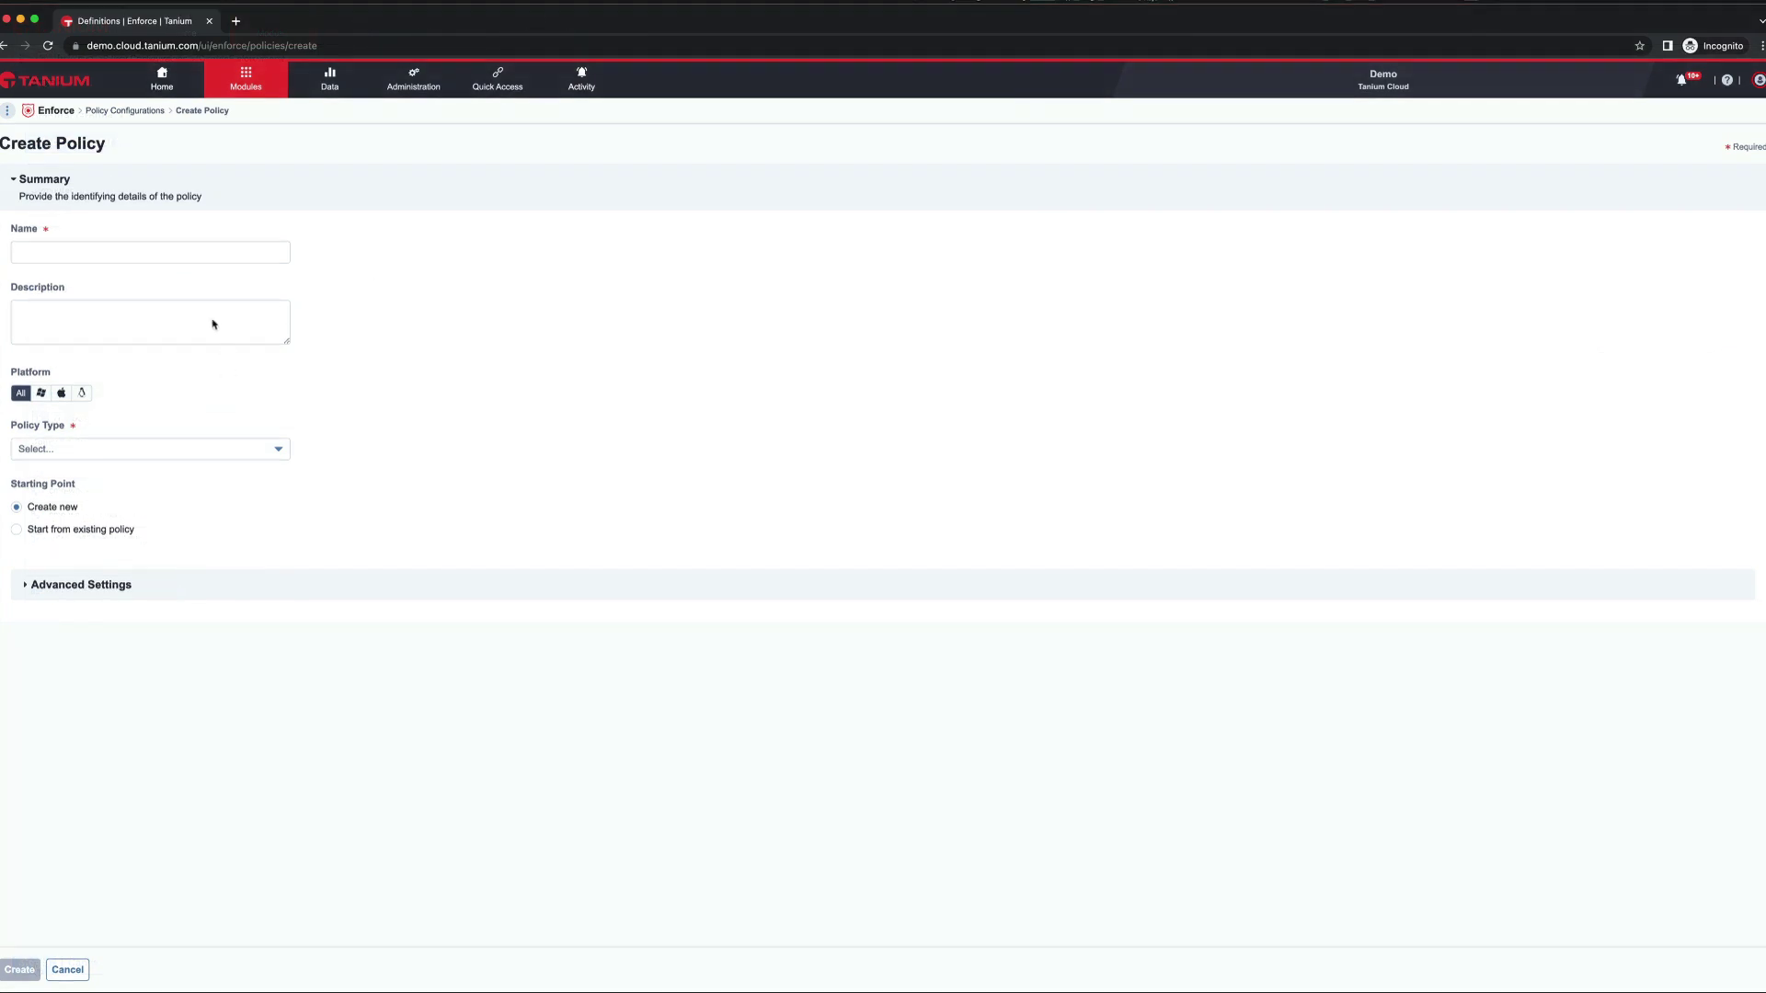
Step: Name a new policy 'Security Settings' and set its Policy Type to Security Settings
{"action": "left_click", "coordinate": [215, 253]}
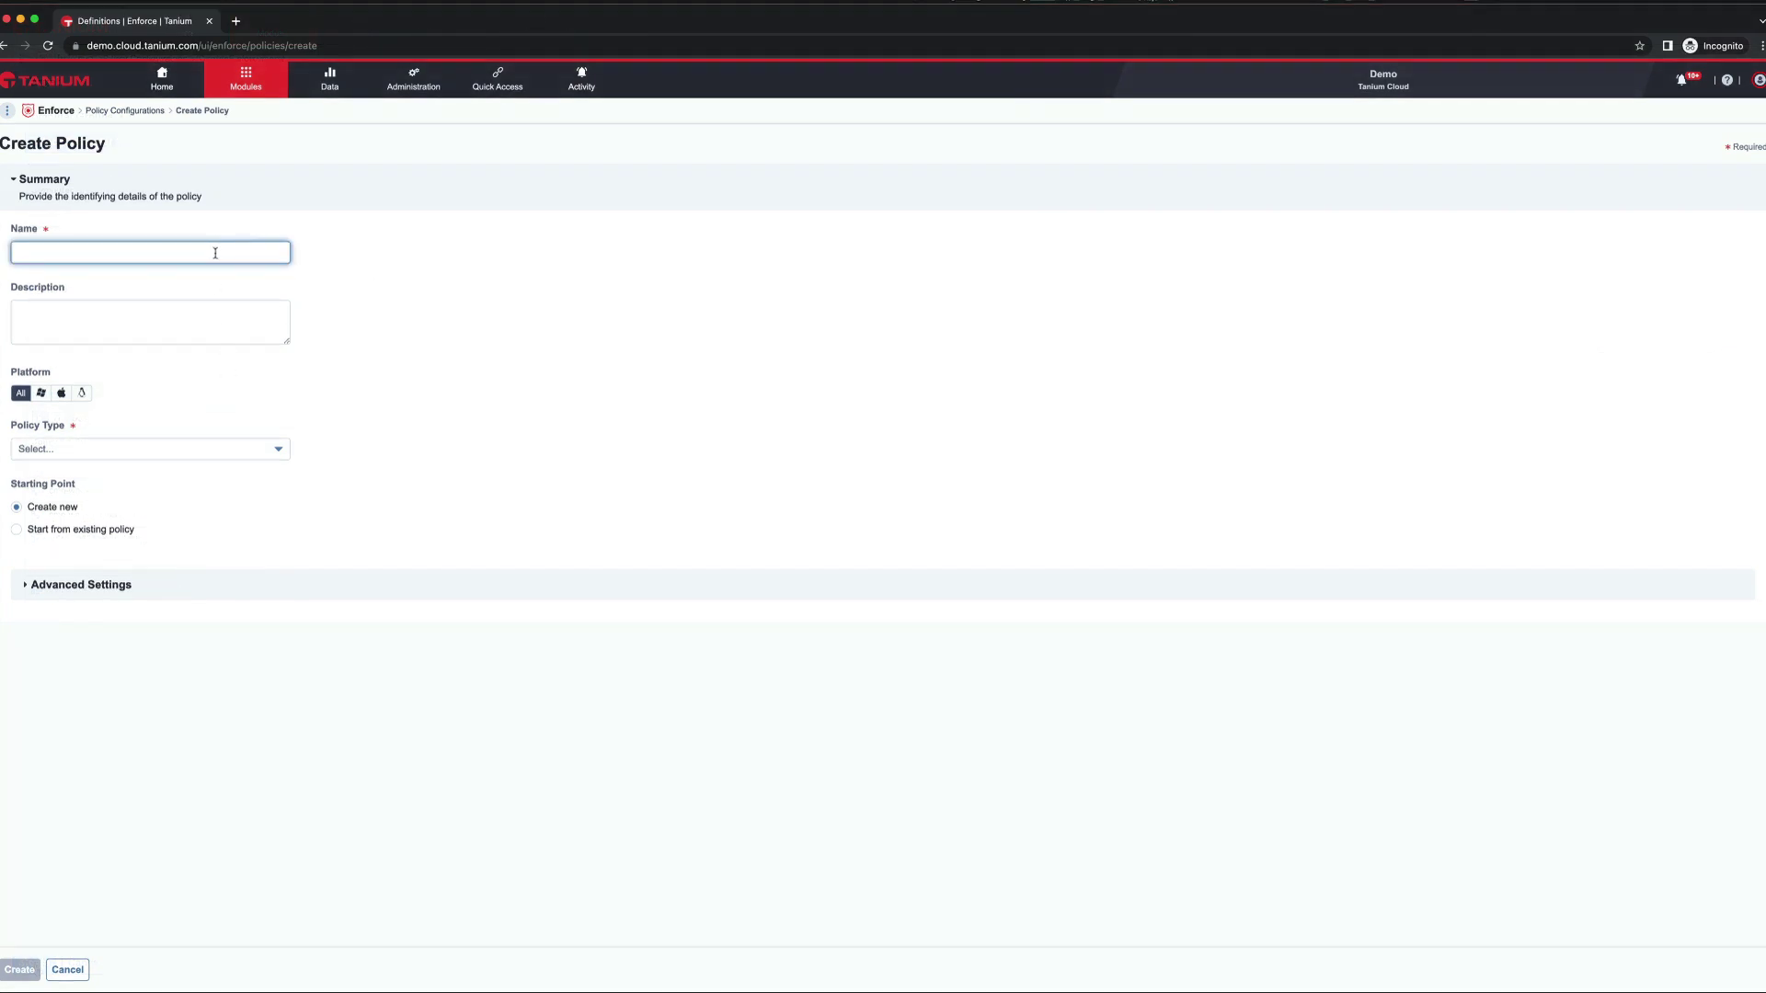
{"action": "type", "text": "Security Settings"}
{"action": "left_click", "coordinate": [156, 452]}
{"action": "scroll", "coordinate": [142, 580], "scroll_direction": "down", "scroll_amount": 3}
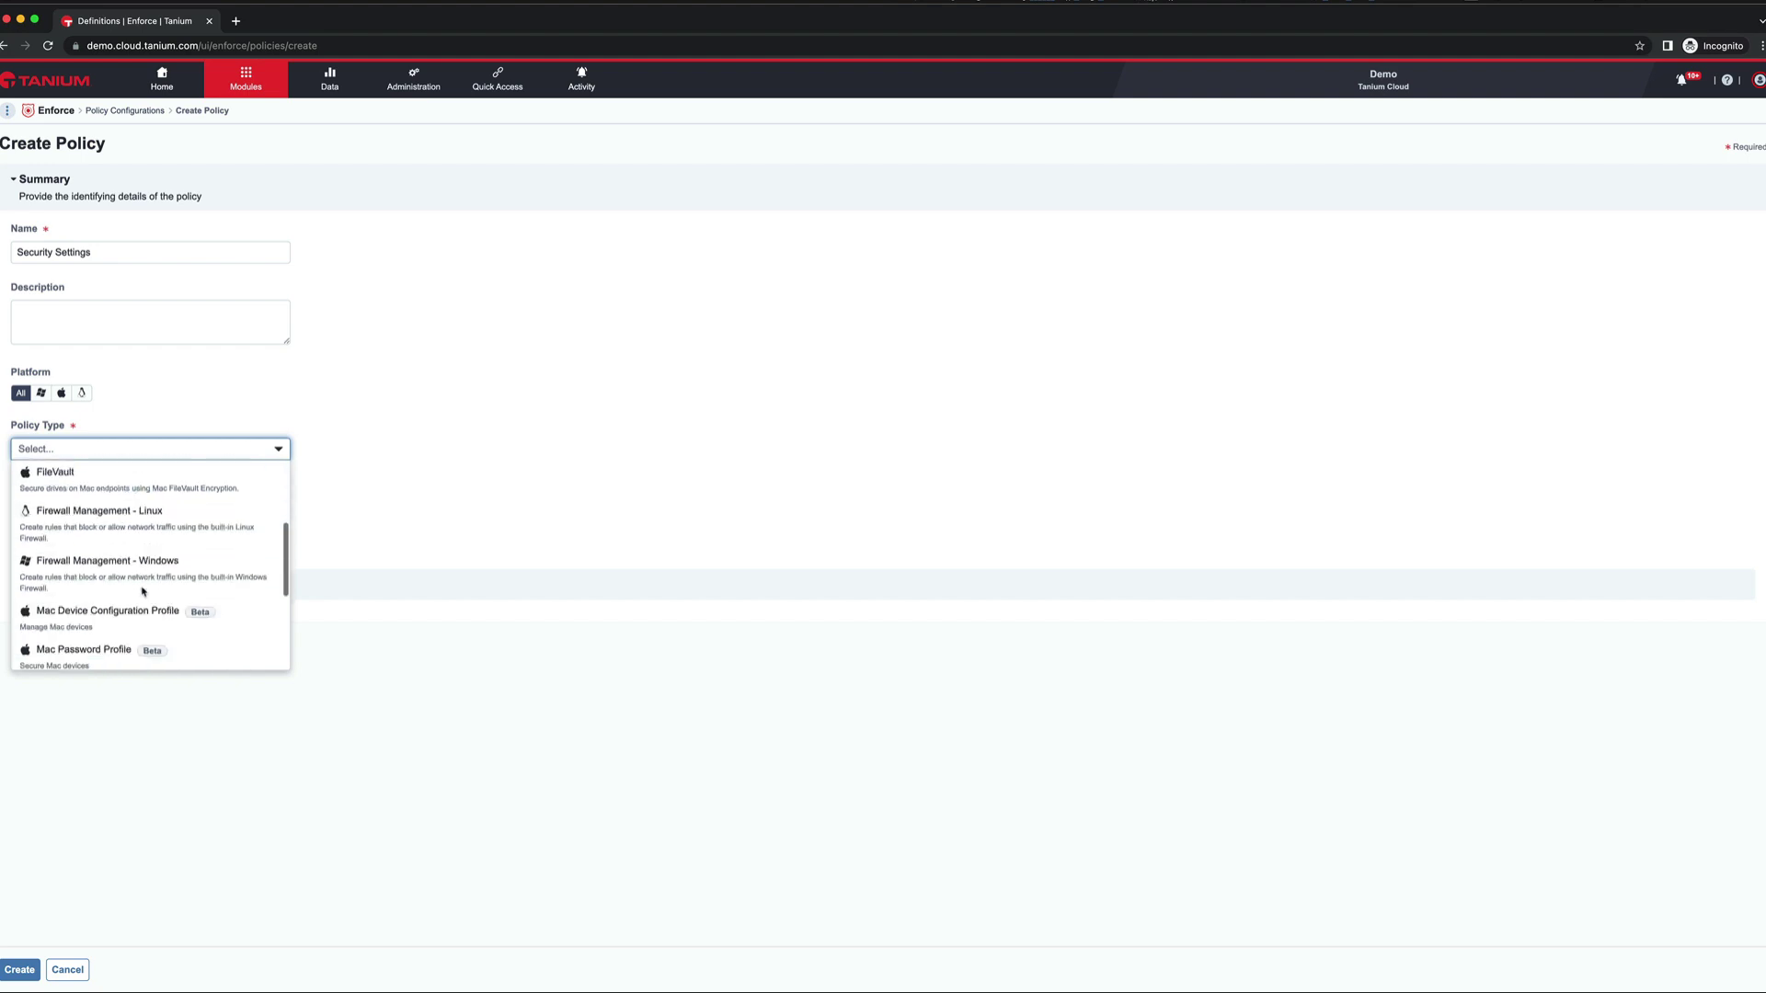
{"action": "scroll", "coordinate": [143, 592], "scroll_direction": "down", "scroll_amount": 5}
{"action": "left_click", "coordinate": [101, 550]}
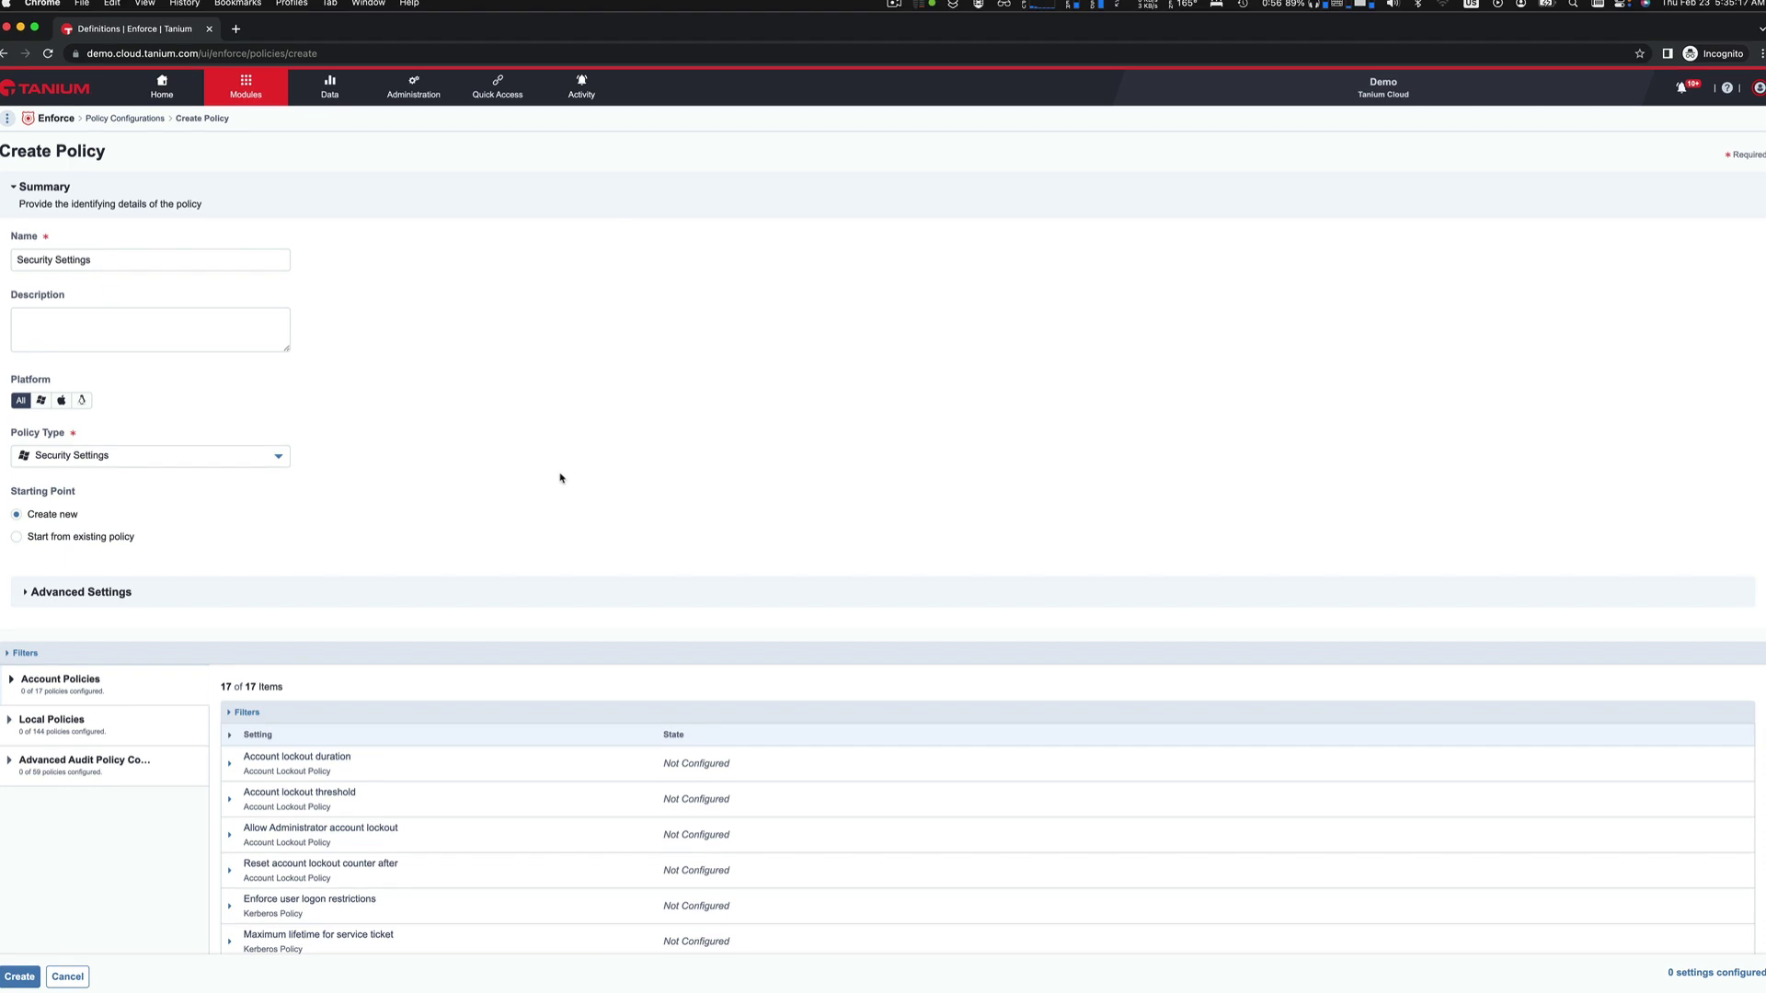
{"action": "left_click", "coordinate": [10, 655]}
Step: Search 'Audit Directory' and enable Failure auditing for Audit Directory Service Access
{"action": "left_click", "coordinate": [34, 699]}
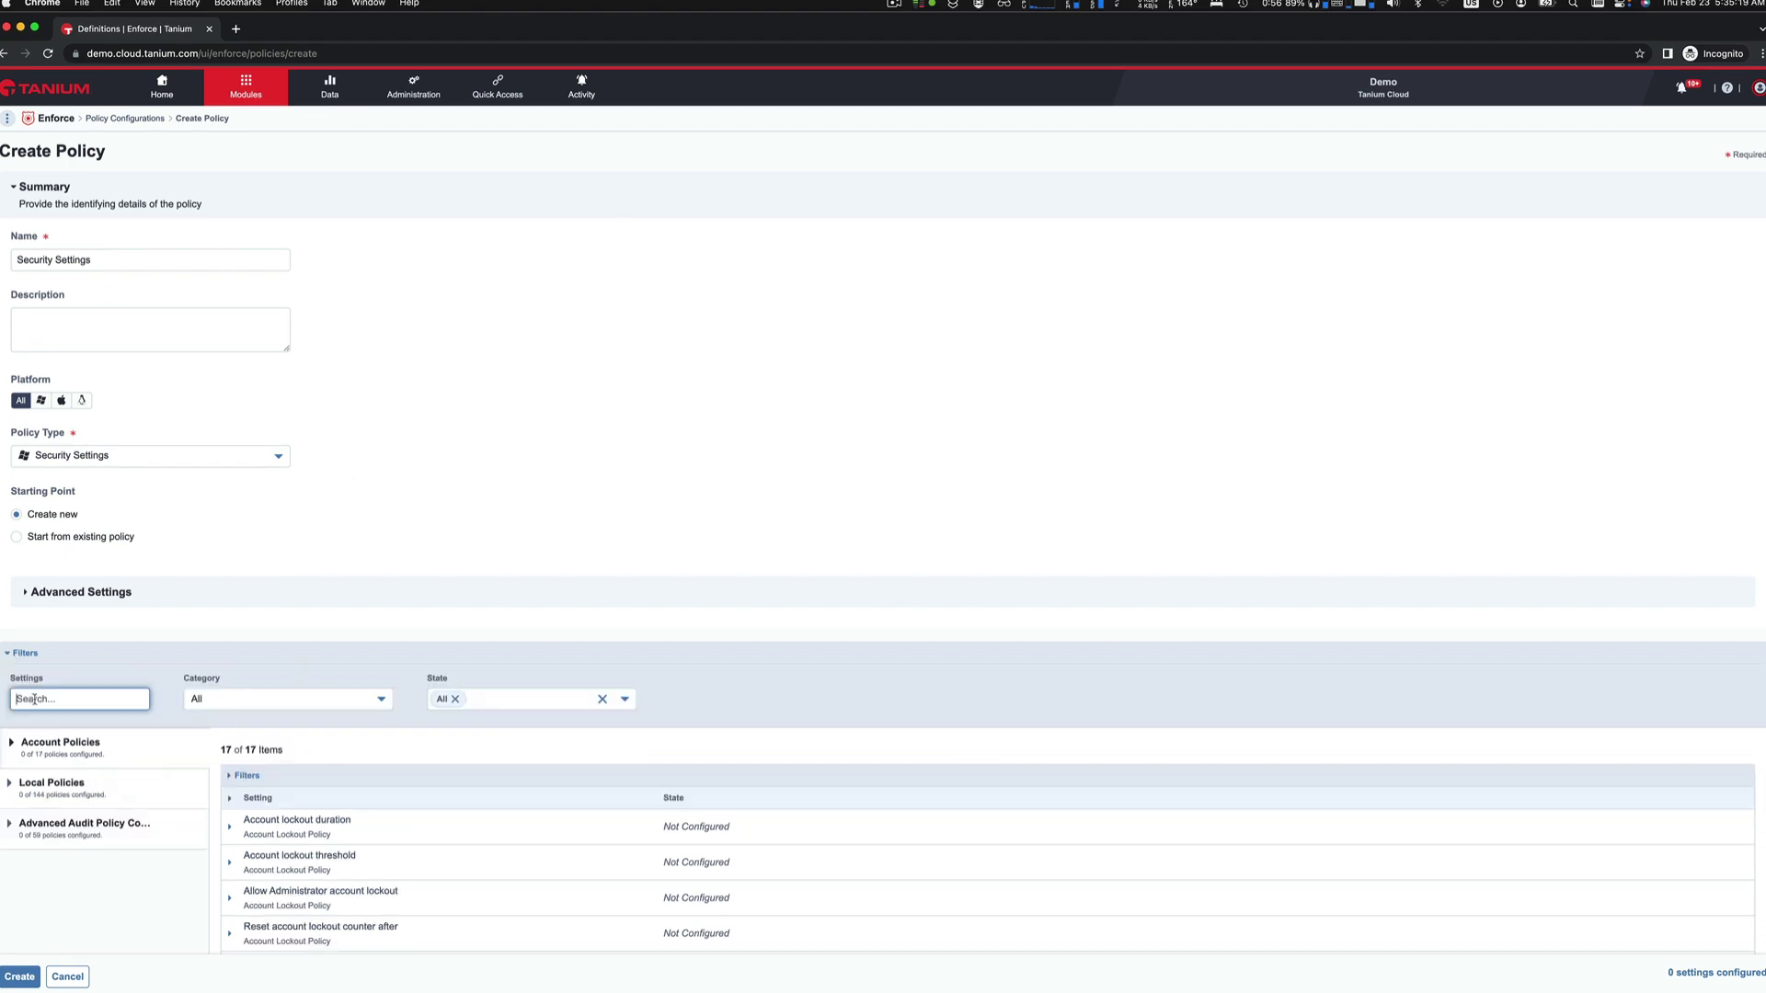
{"action": "type", "text": "Audit Dire"}
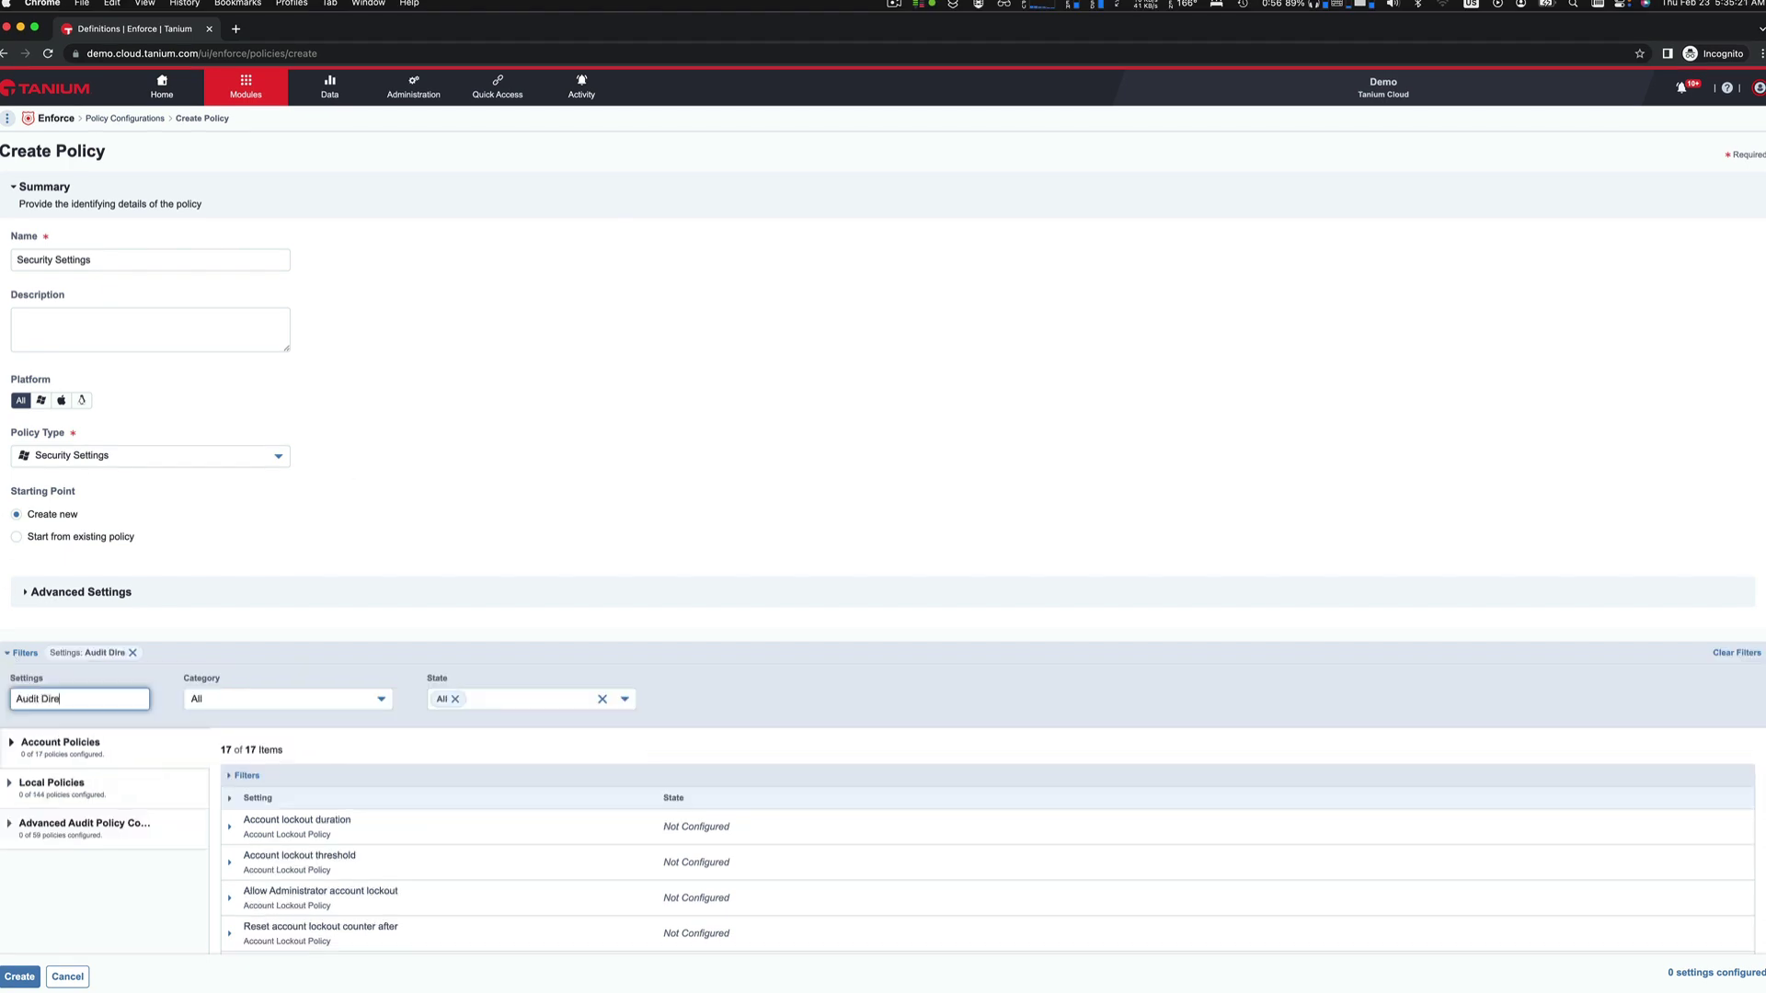
{"action": "type", "text": "ctory"}
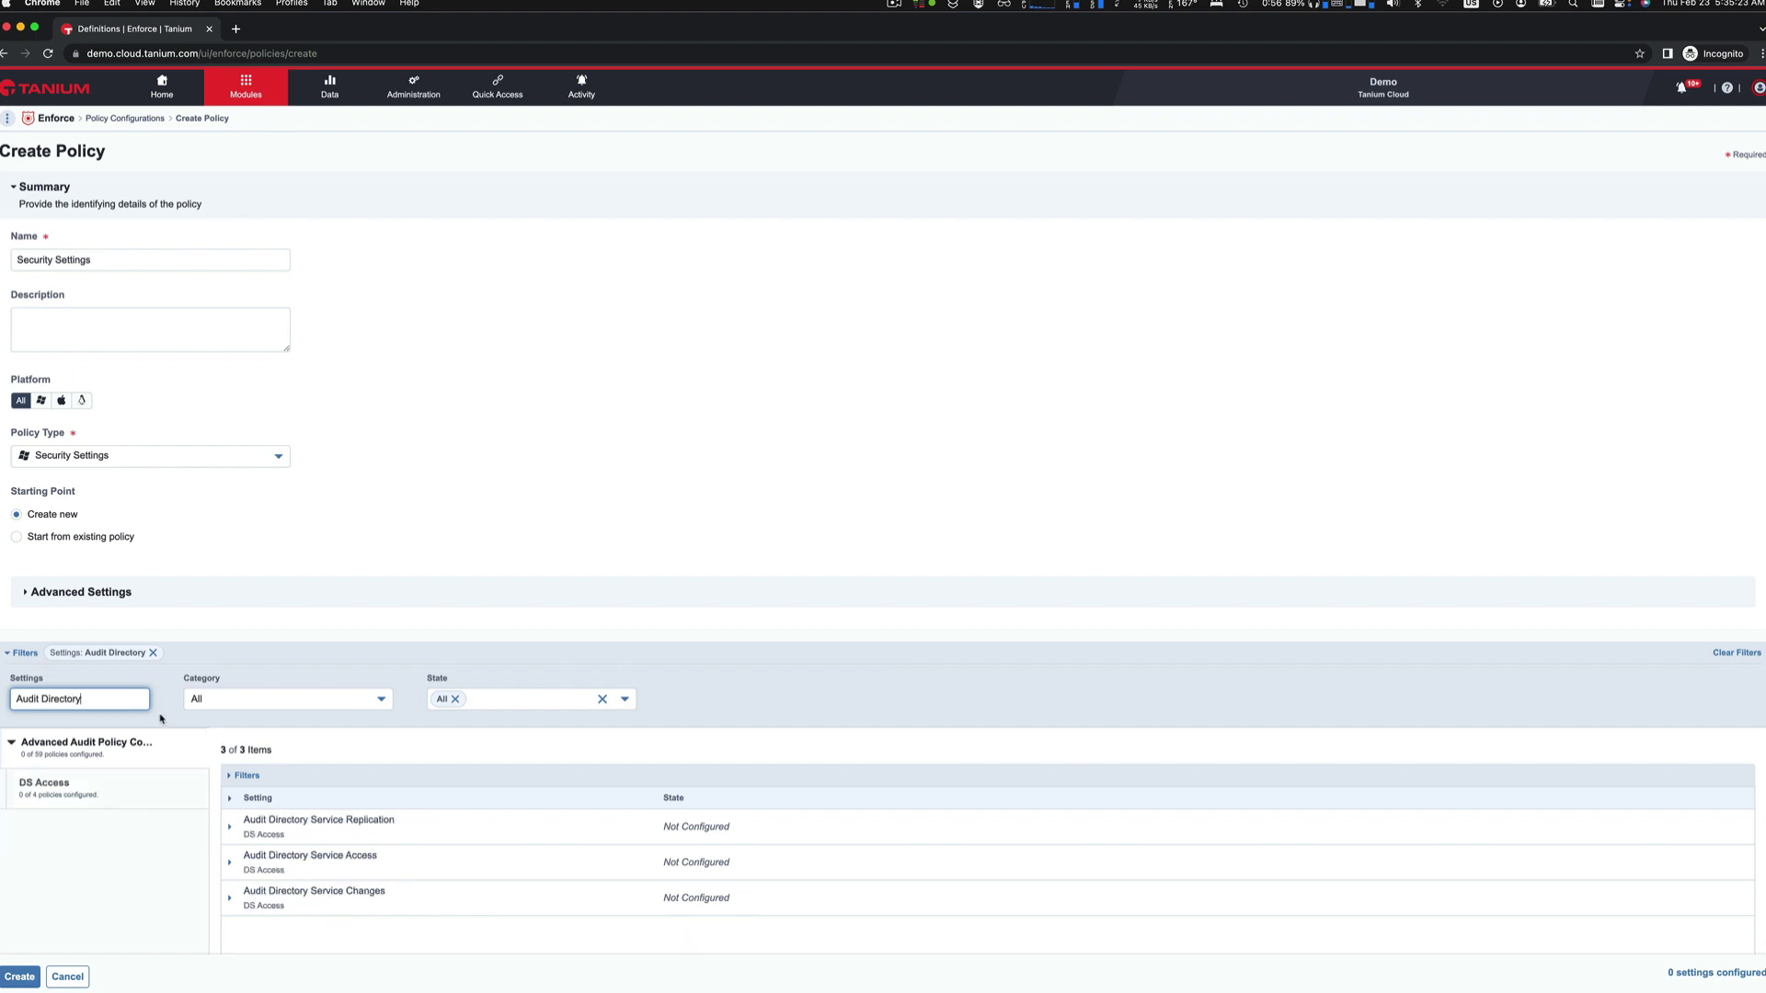
{"action": "scroll", "coordinate": [161, 718], "scroll_direction": "down", "scroll_amount": 3}
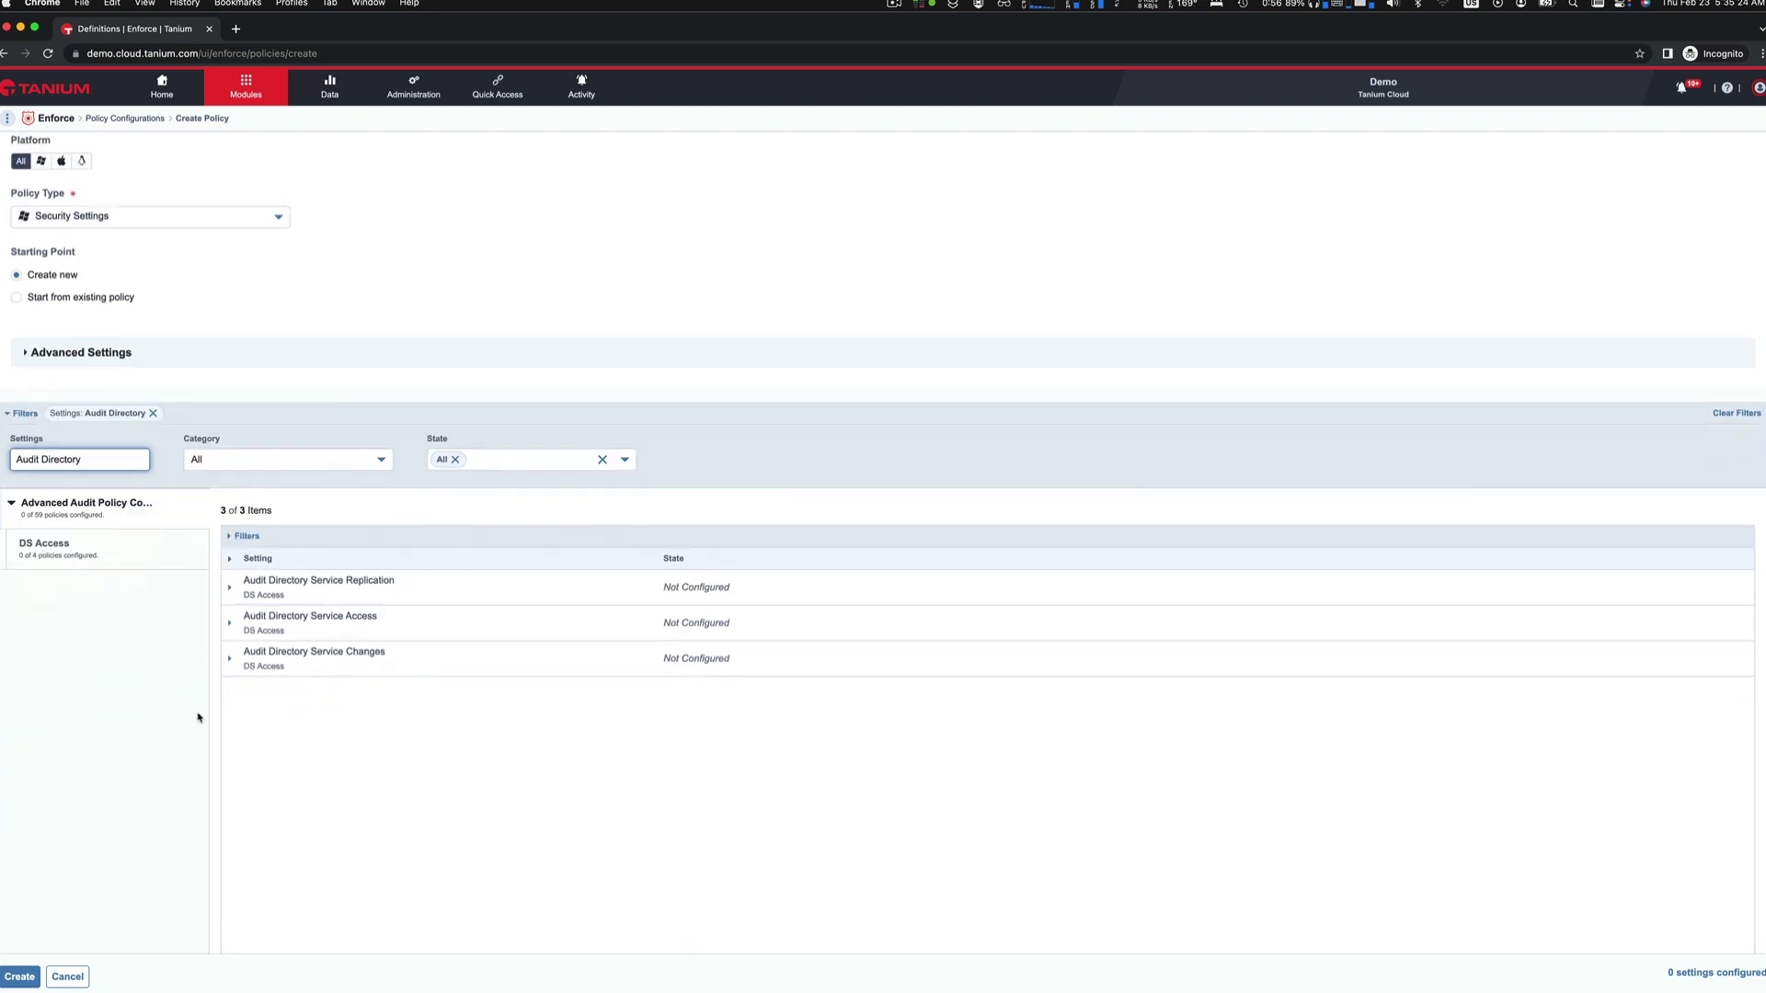
{"action": "left_click", "coordinate": [231, 619]}
{"action": "scroll", "coordinate": [257, 618], "scroll_direction": "down", "scroll_amount": 2}
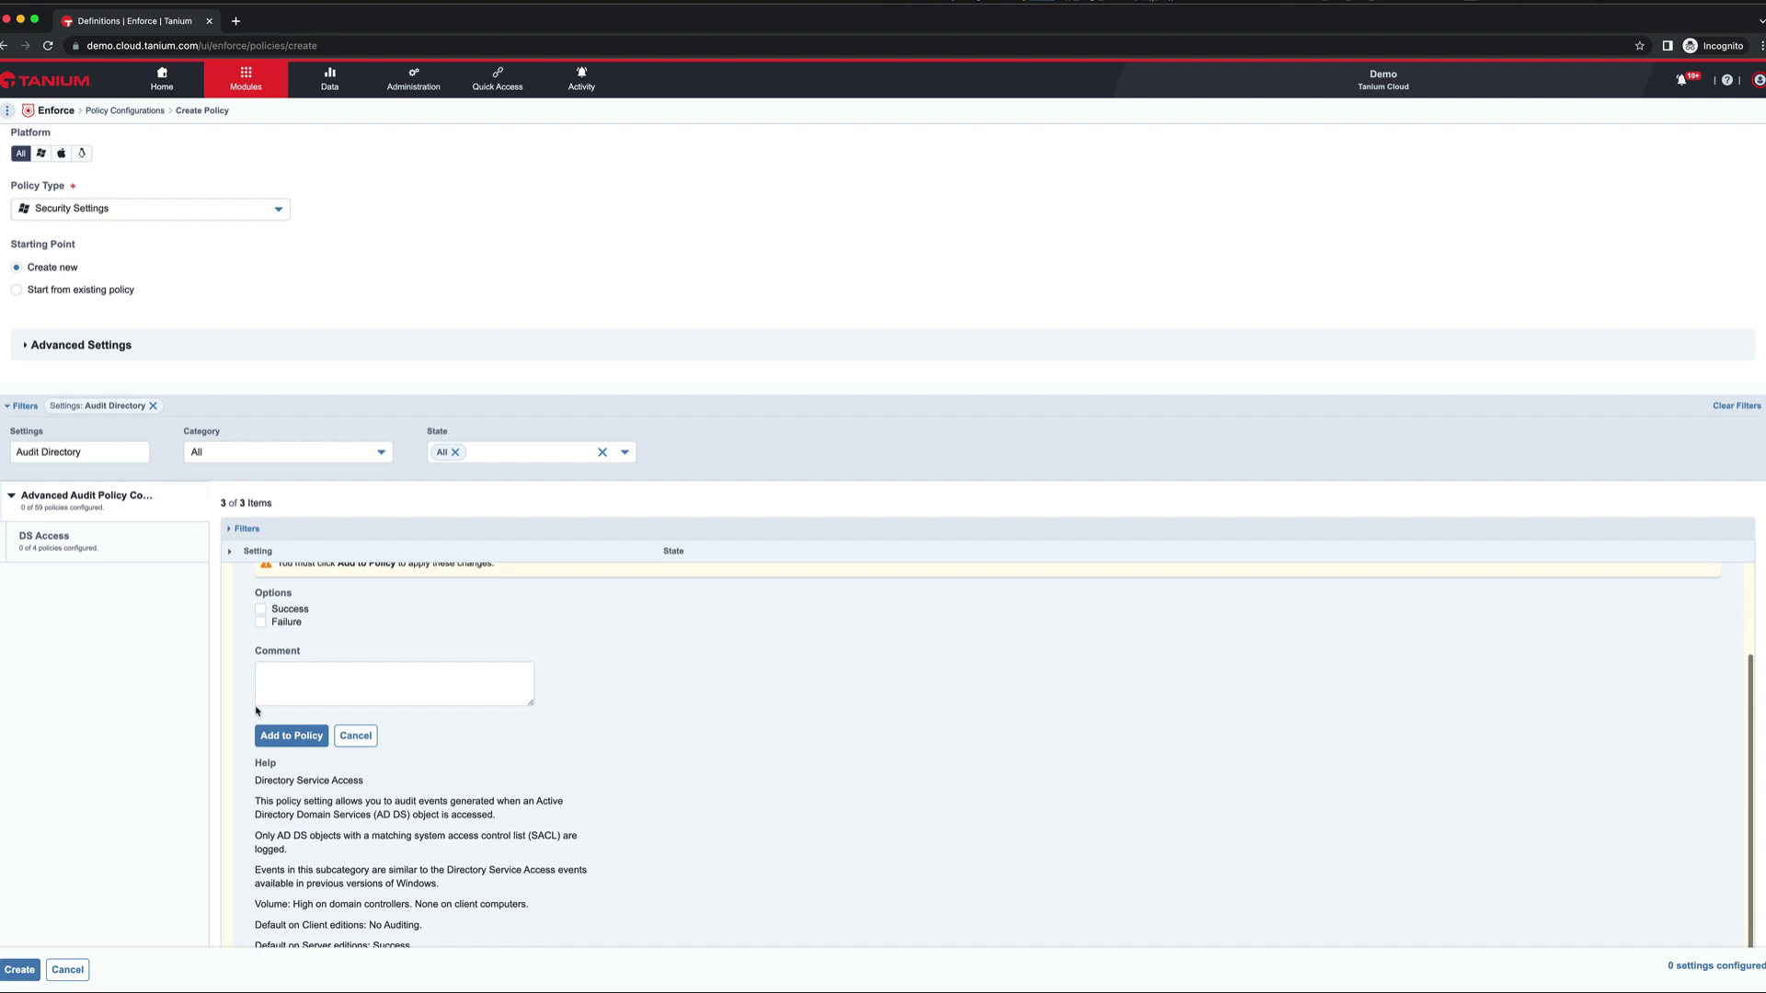
{"action": "left_click", "coordinate": [261, 622]}
{"action": "scroll", "coordinate": [249, 566], "scroll_direction": "up", "scroll_amount": 2}
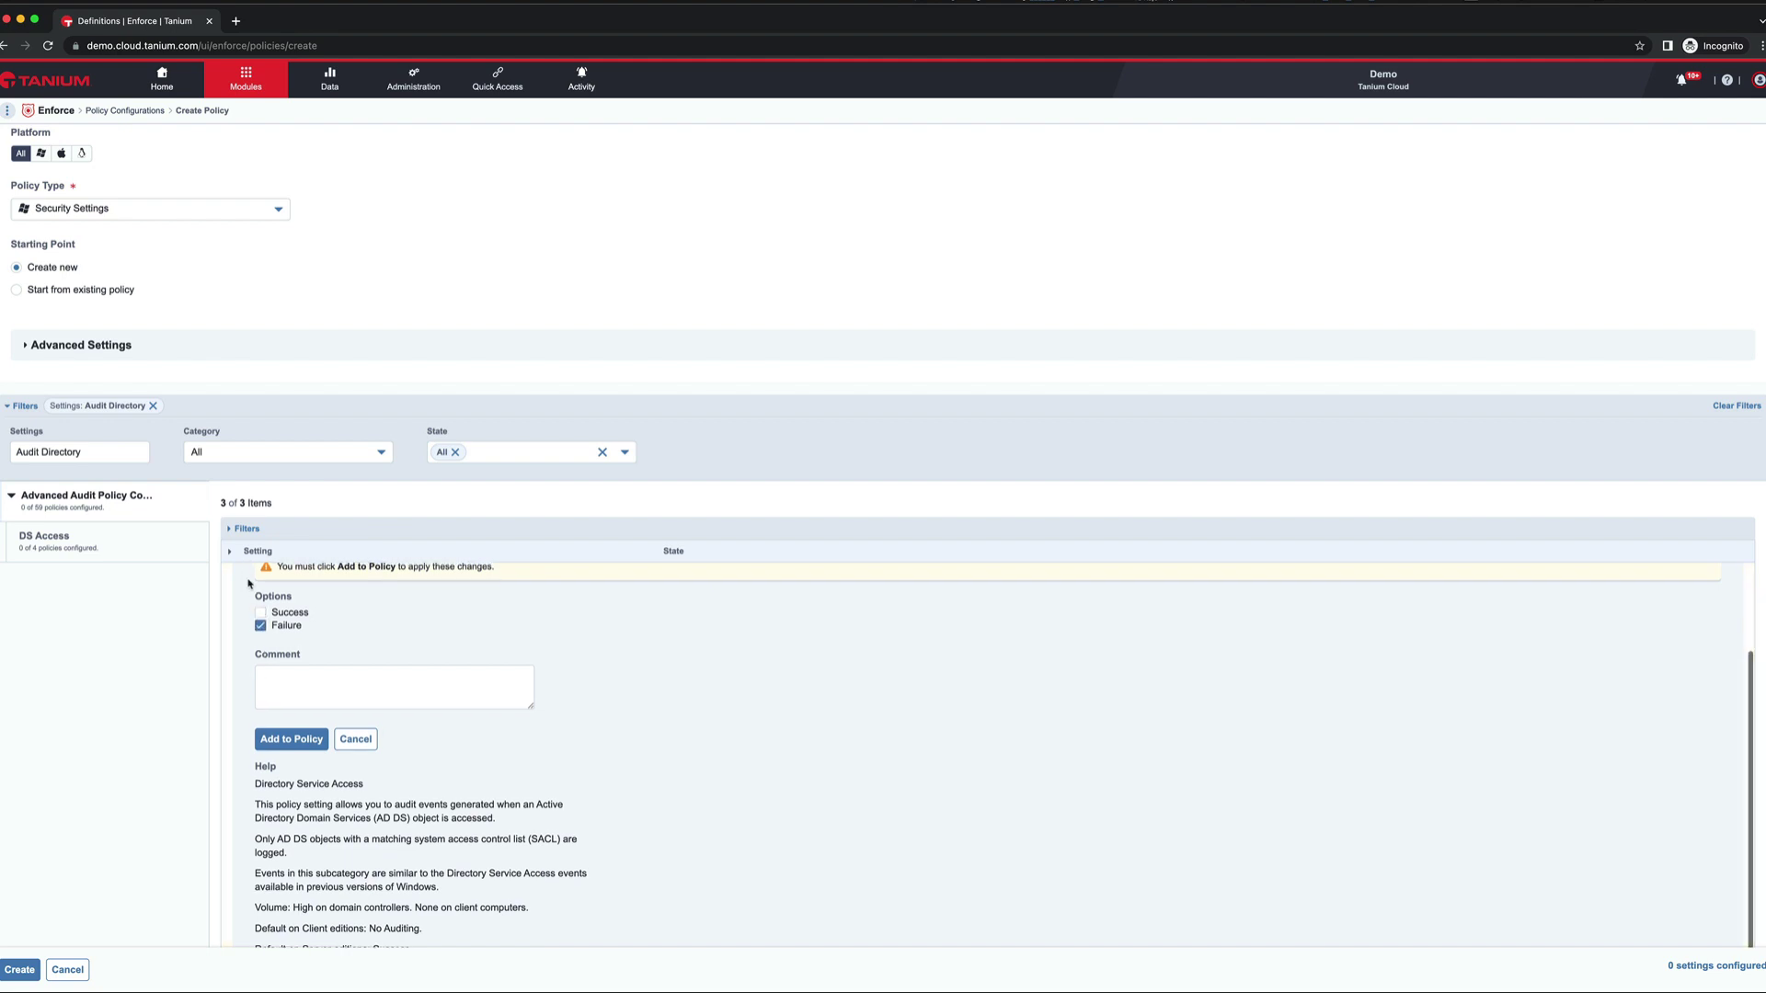
{"action": "left_click", "coordinate": [231, 635]}
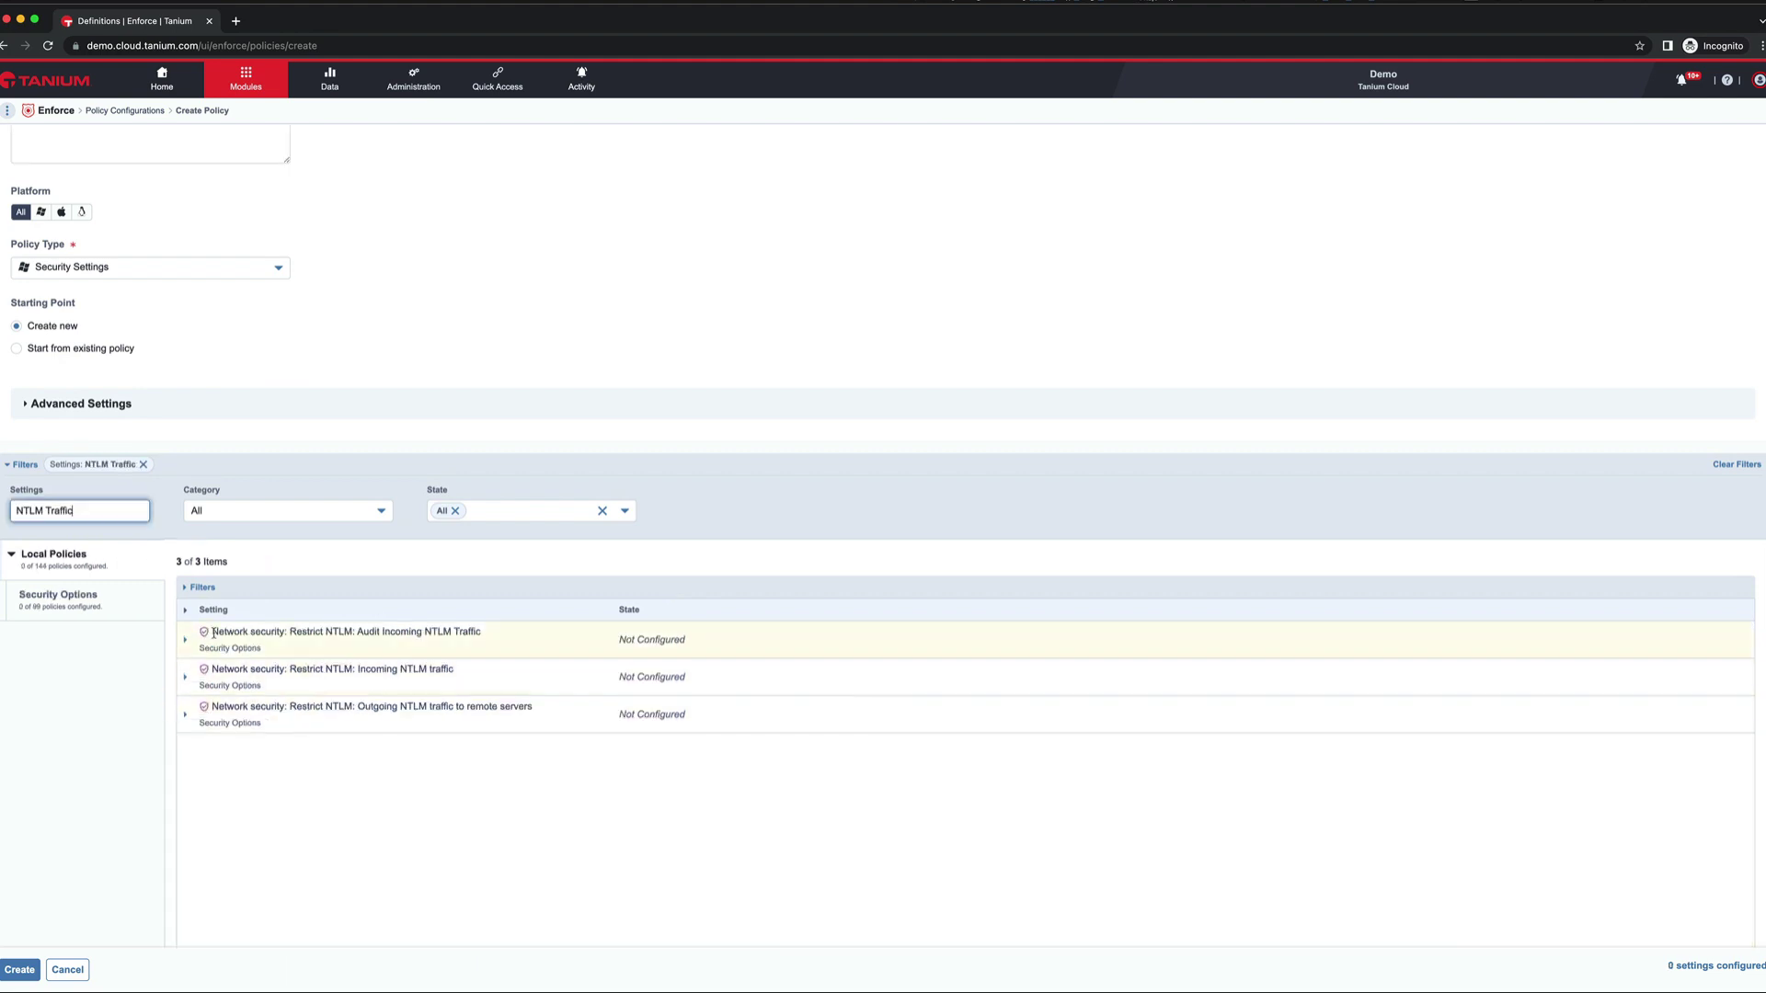
Step: Add Audit Incoming NTLM Traffic set to Enable auditing for all accounts
{"action": "left_click", "coordinate": [184, 639]}
{"action": "left_click", "coordinate": [226, 753]}
{"action": "scroll", "coordinate": [304, 699], "scroll_direction": "down", "scroll_amount": 3}
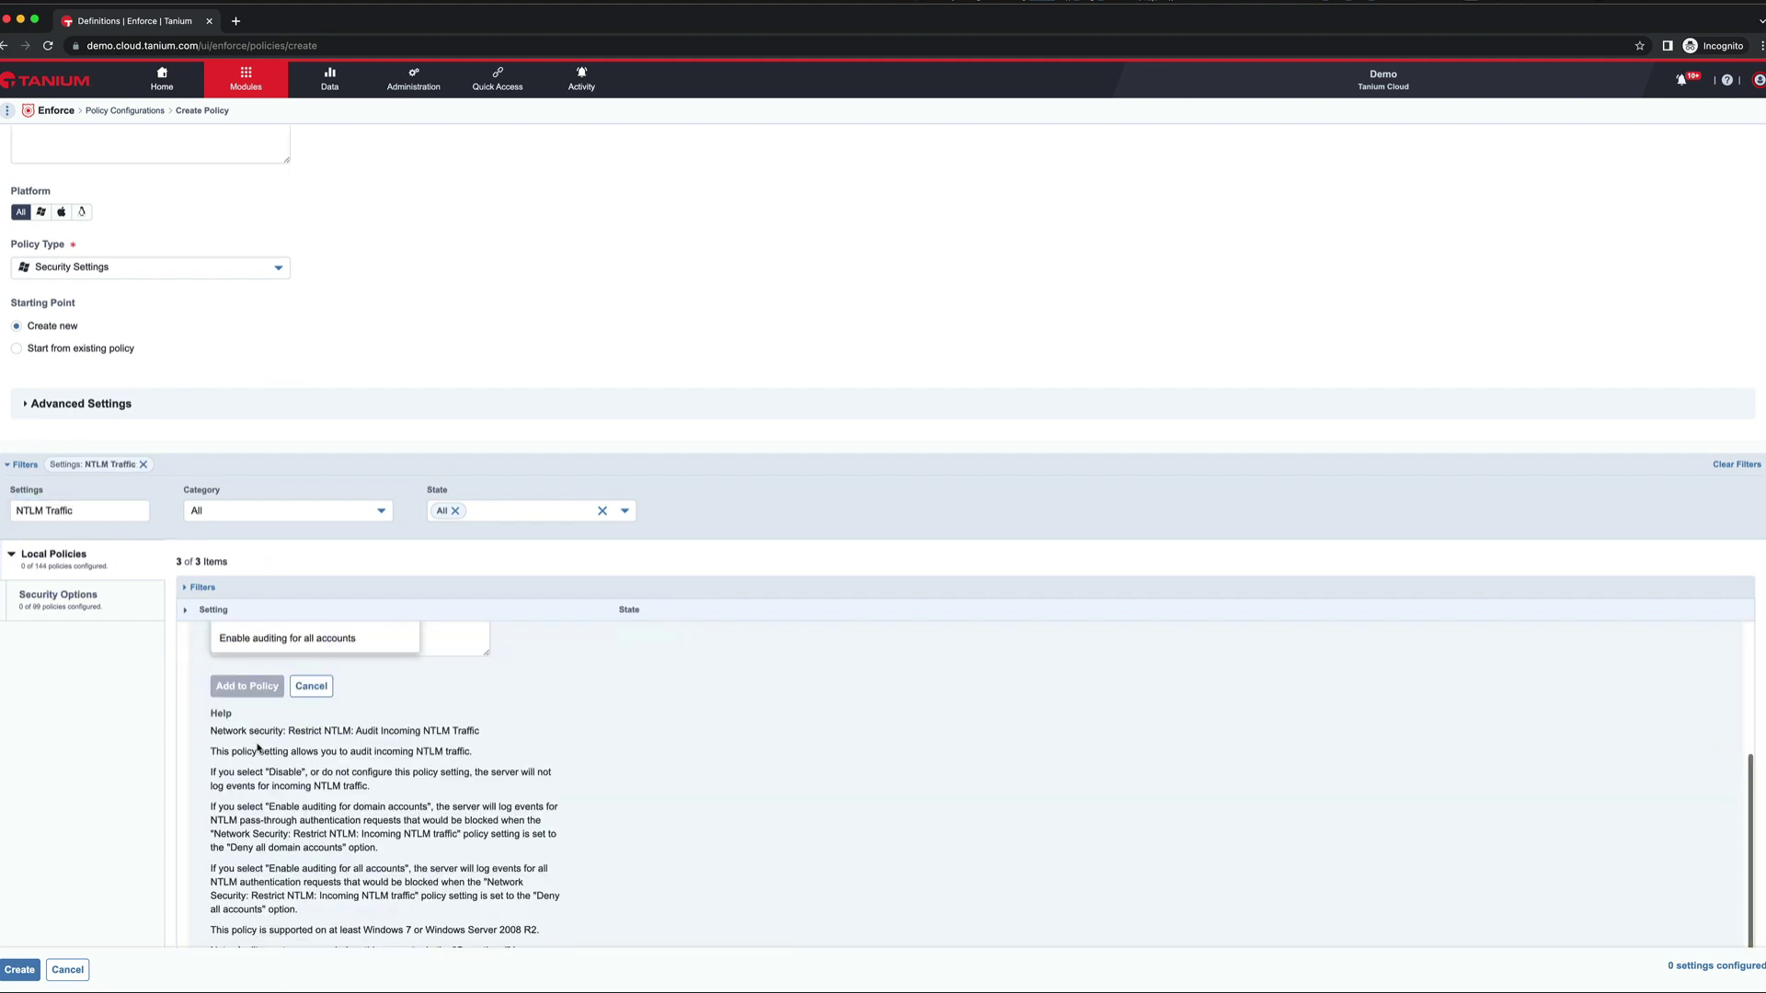
{"action": "left_click", "coordinate": [361, 701]}
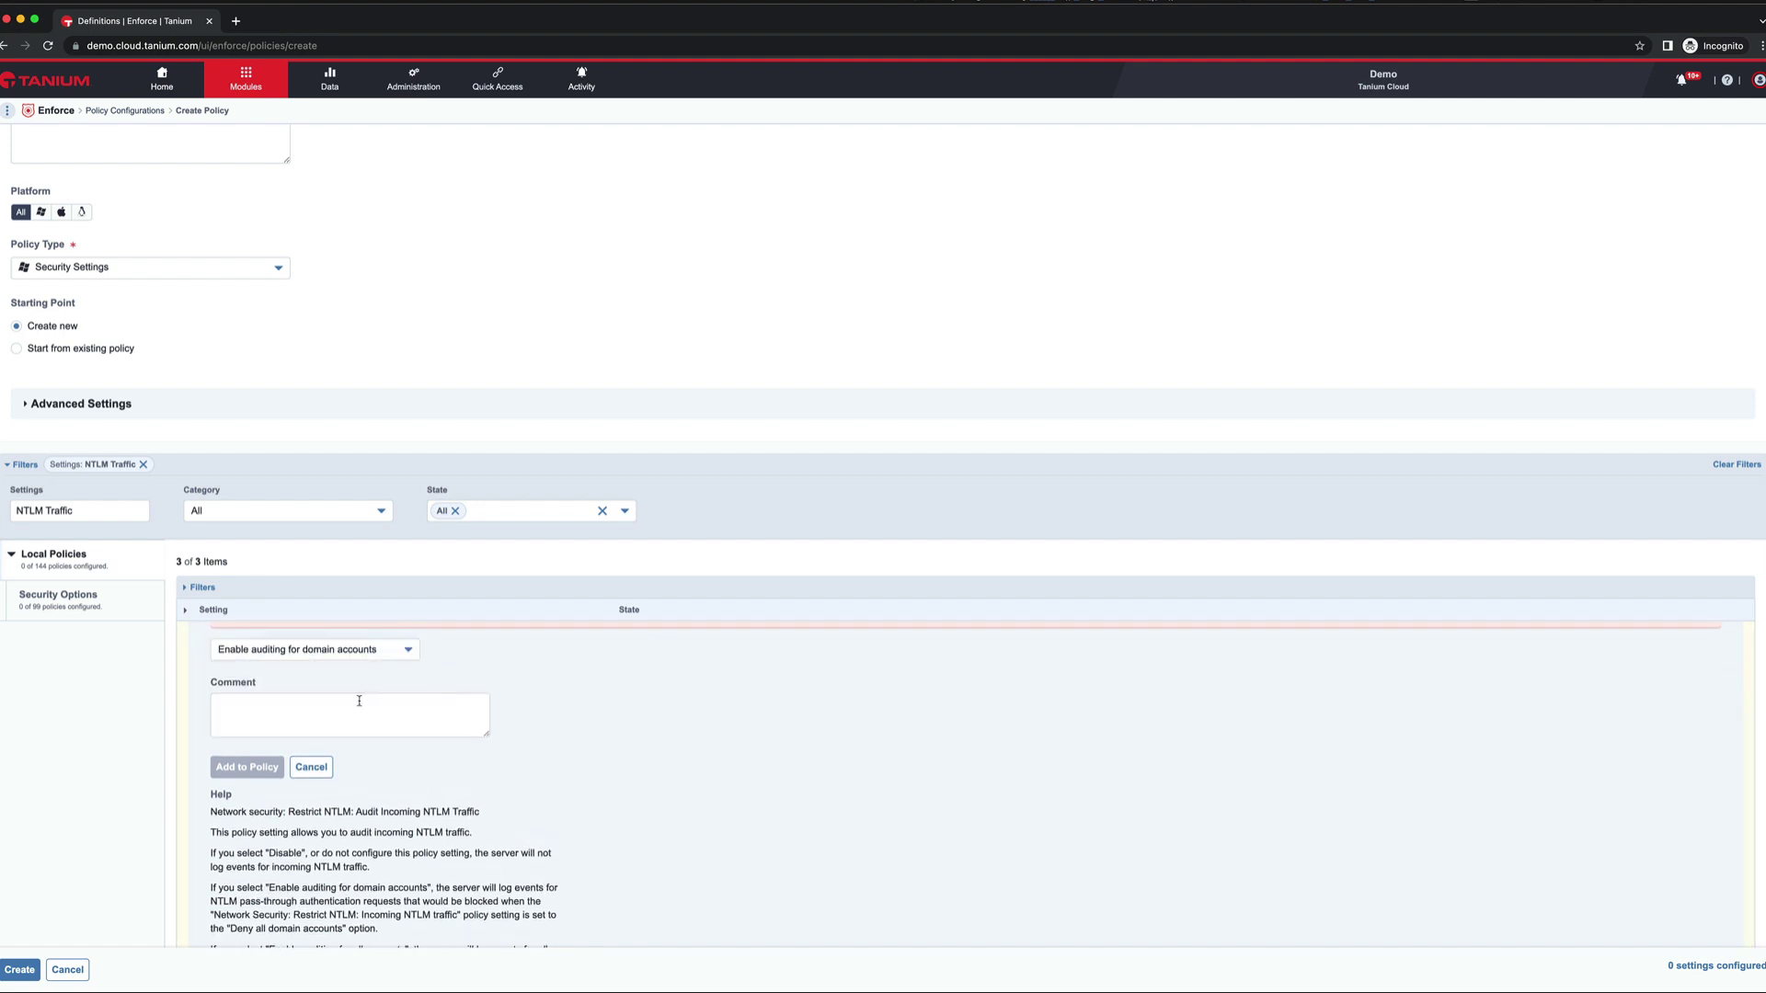
{"action": "left_click", "coordinate": [301, 655]}
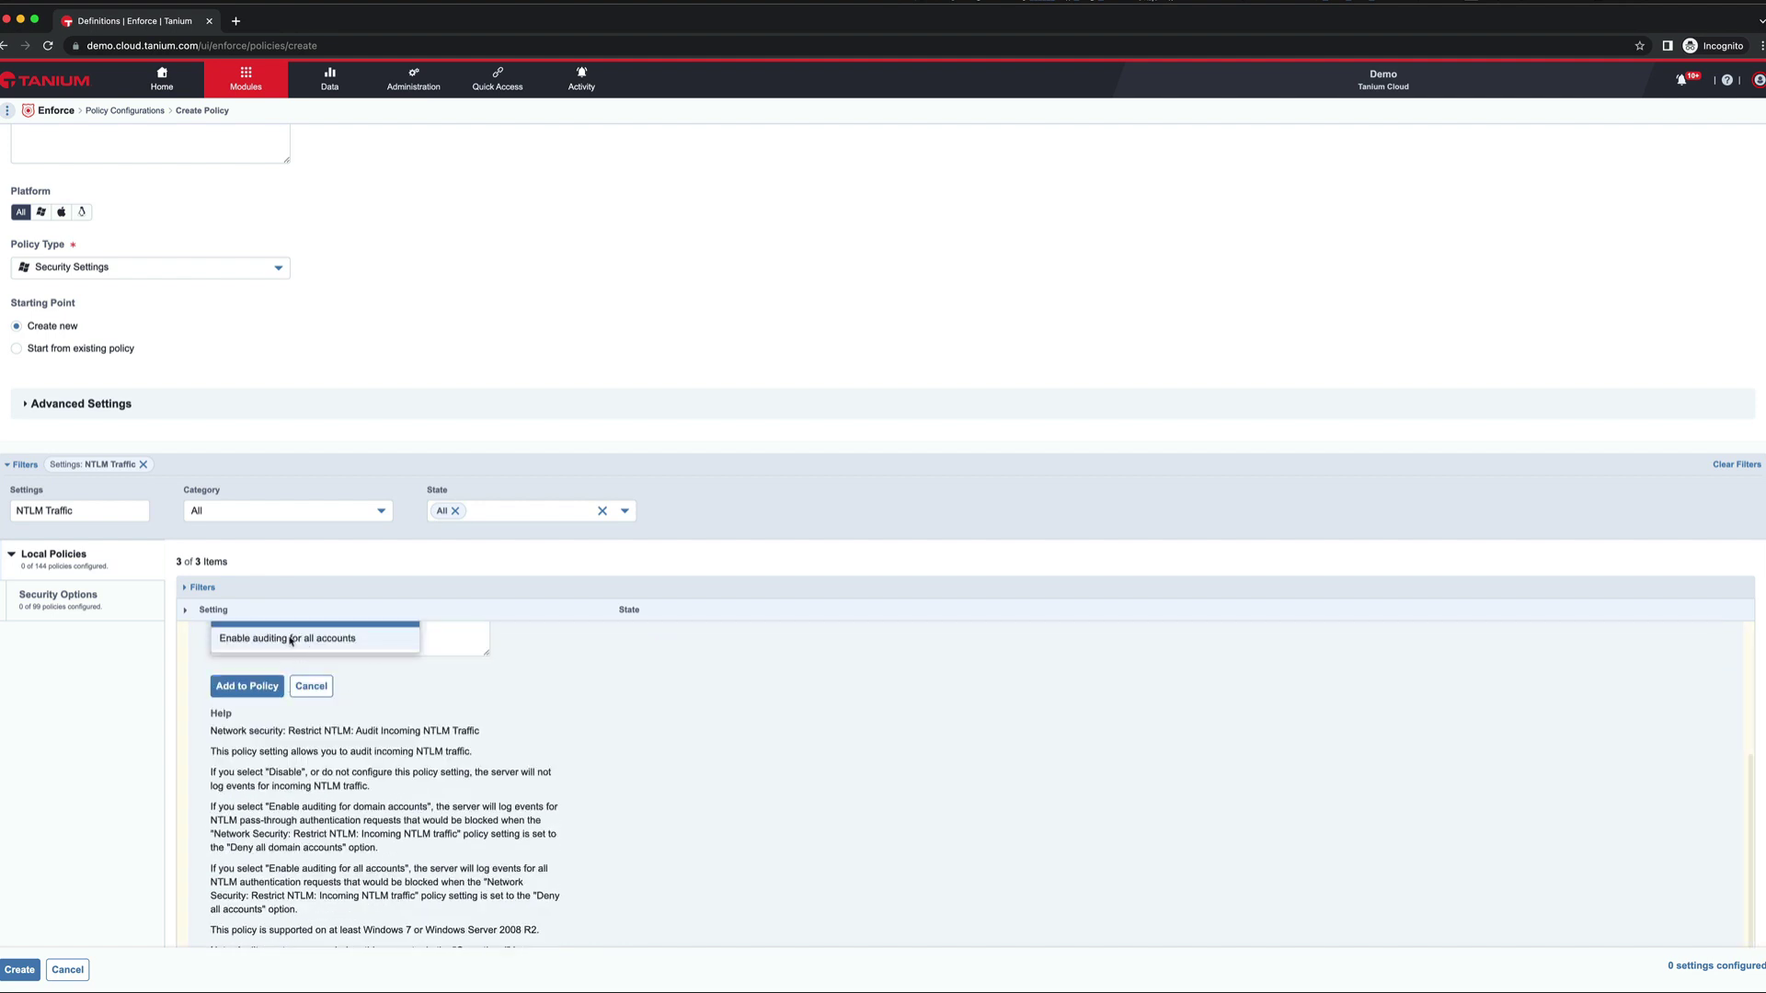
{"action": "left_click", "coordinate": [309, 670]}
{"action": "left_click", "coordinate": [246, 869]}
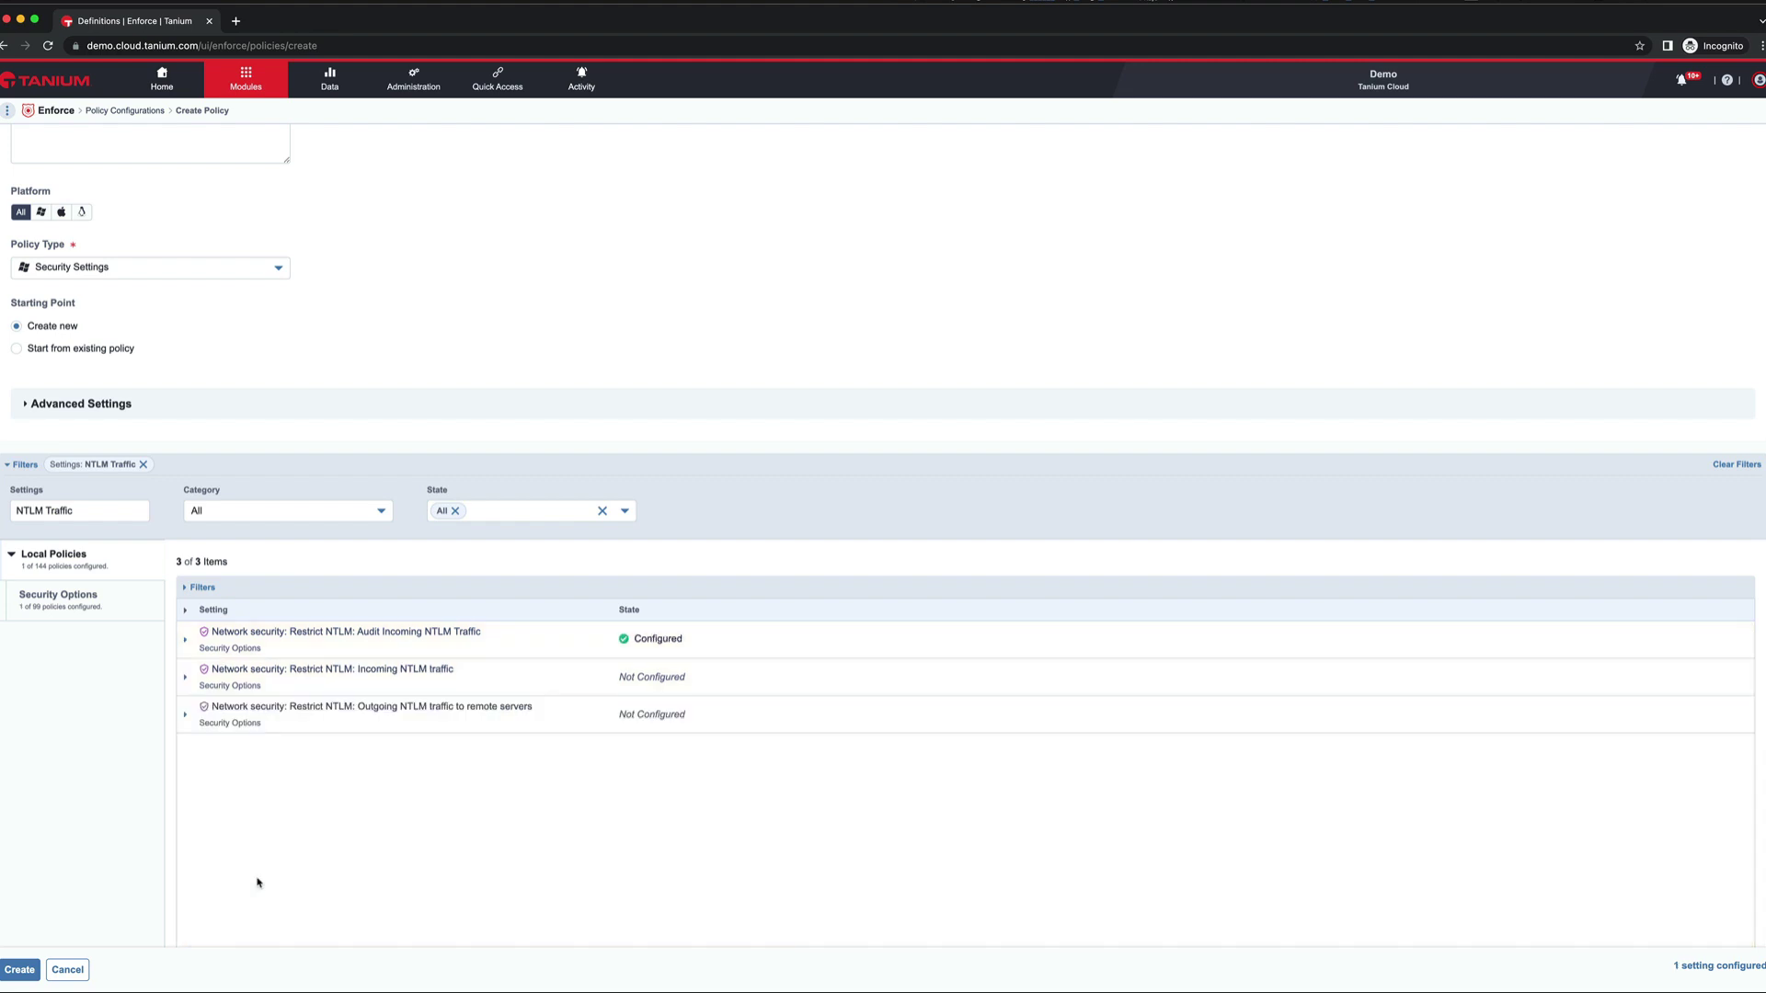
Step: Add Incoming NTLM traffic set to Deny all domain accounts, then create the policy
{"action": "left_click", "coordinate": [187, 678]}
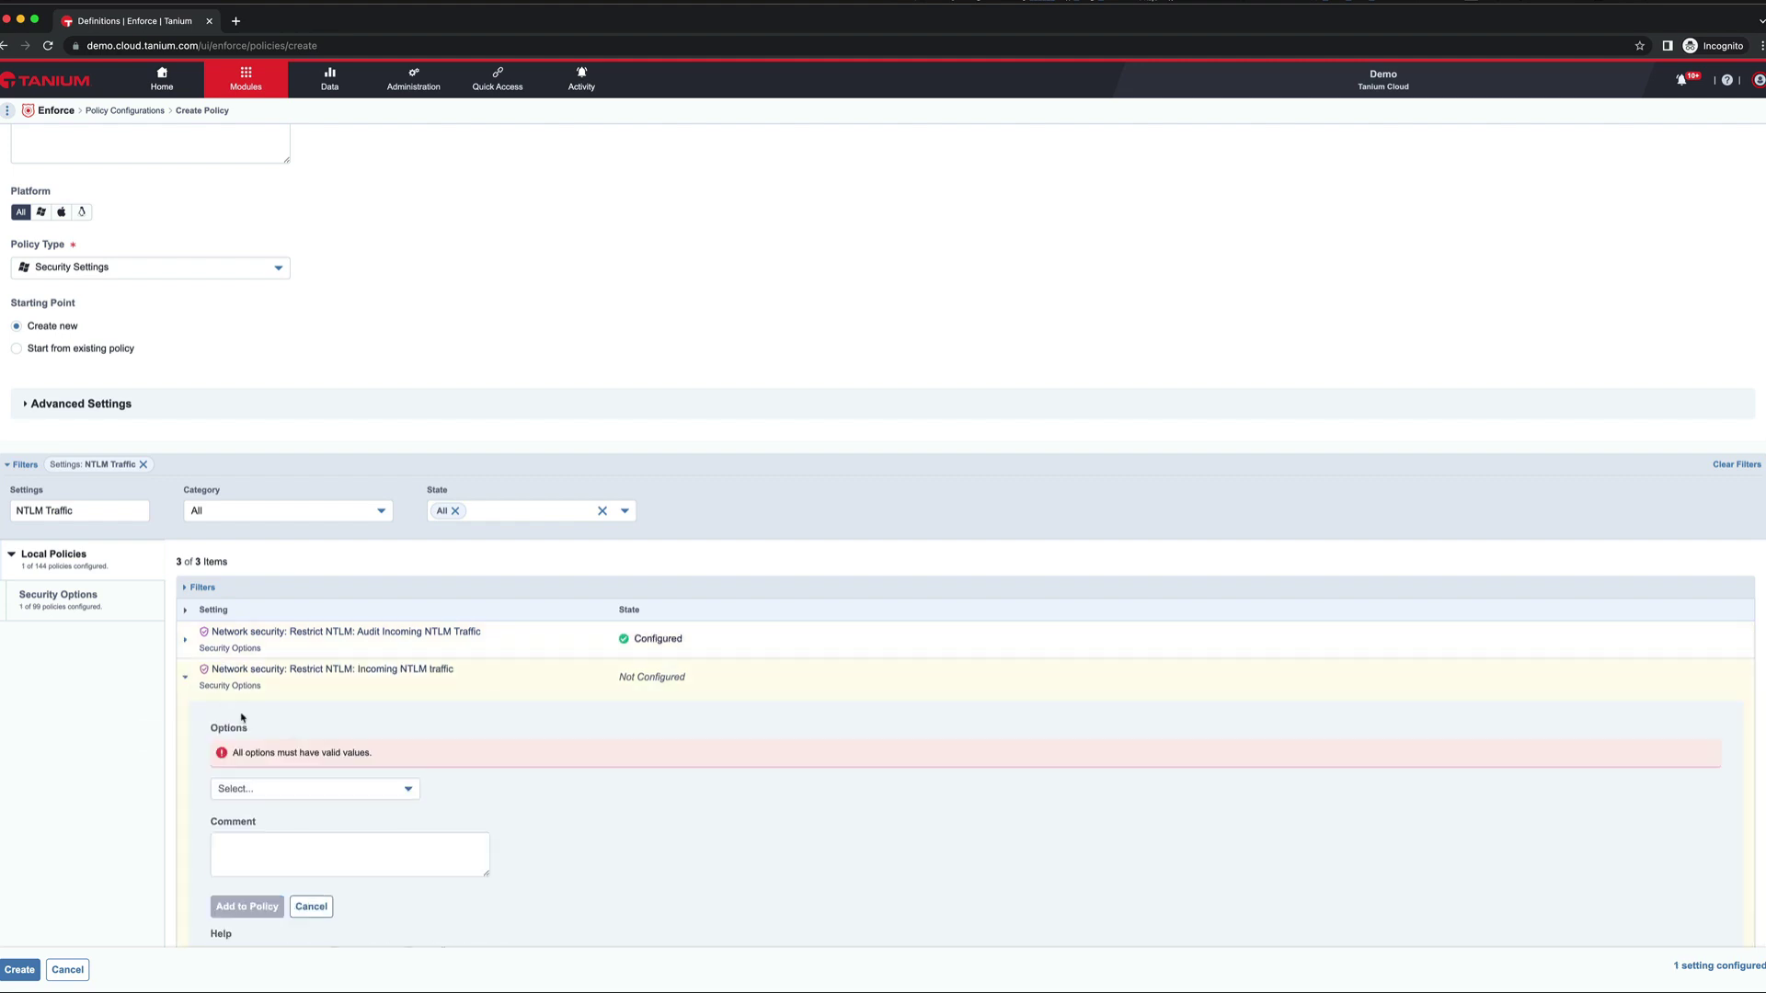
{"action": "left_click", "coordinate": [268, 787]}
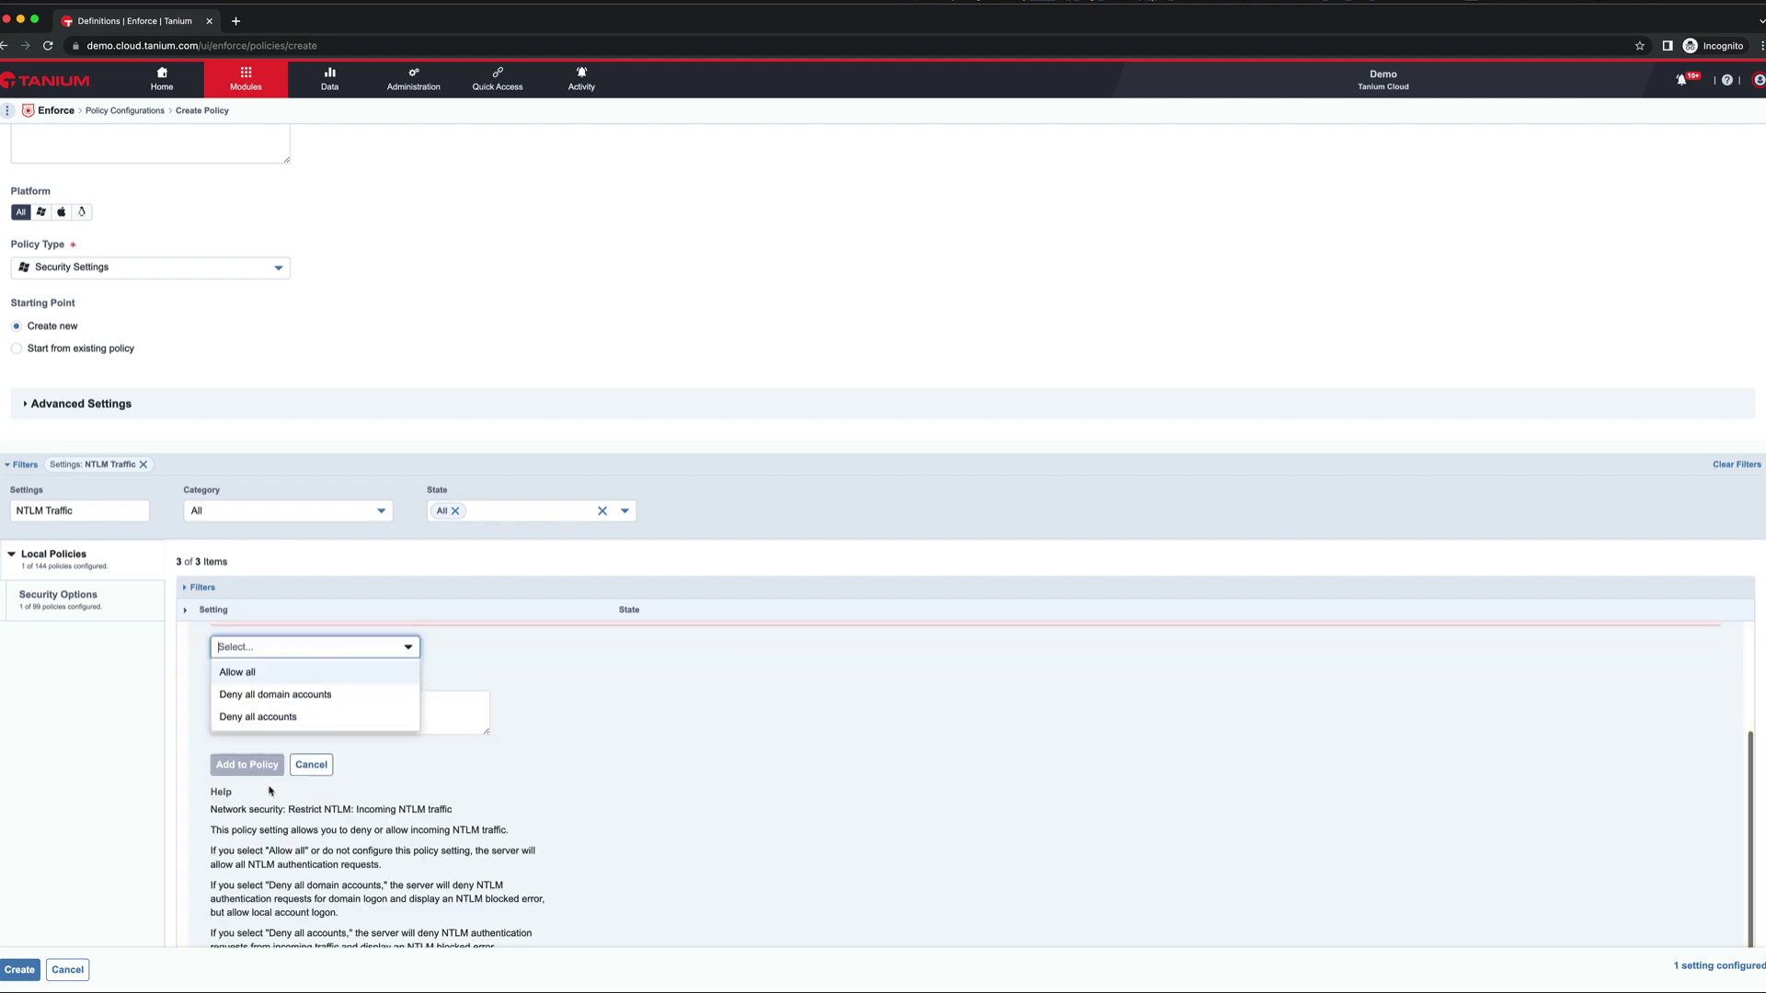
{"action": "left_click", "coordinate": [276, 696]}
{"action": "left_click", "coordinate": [242, 770]}
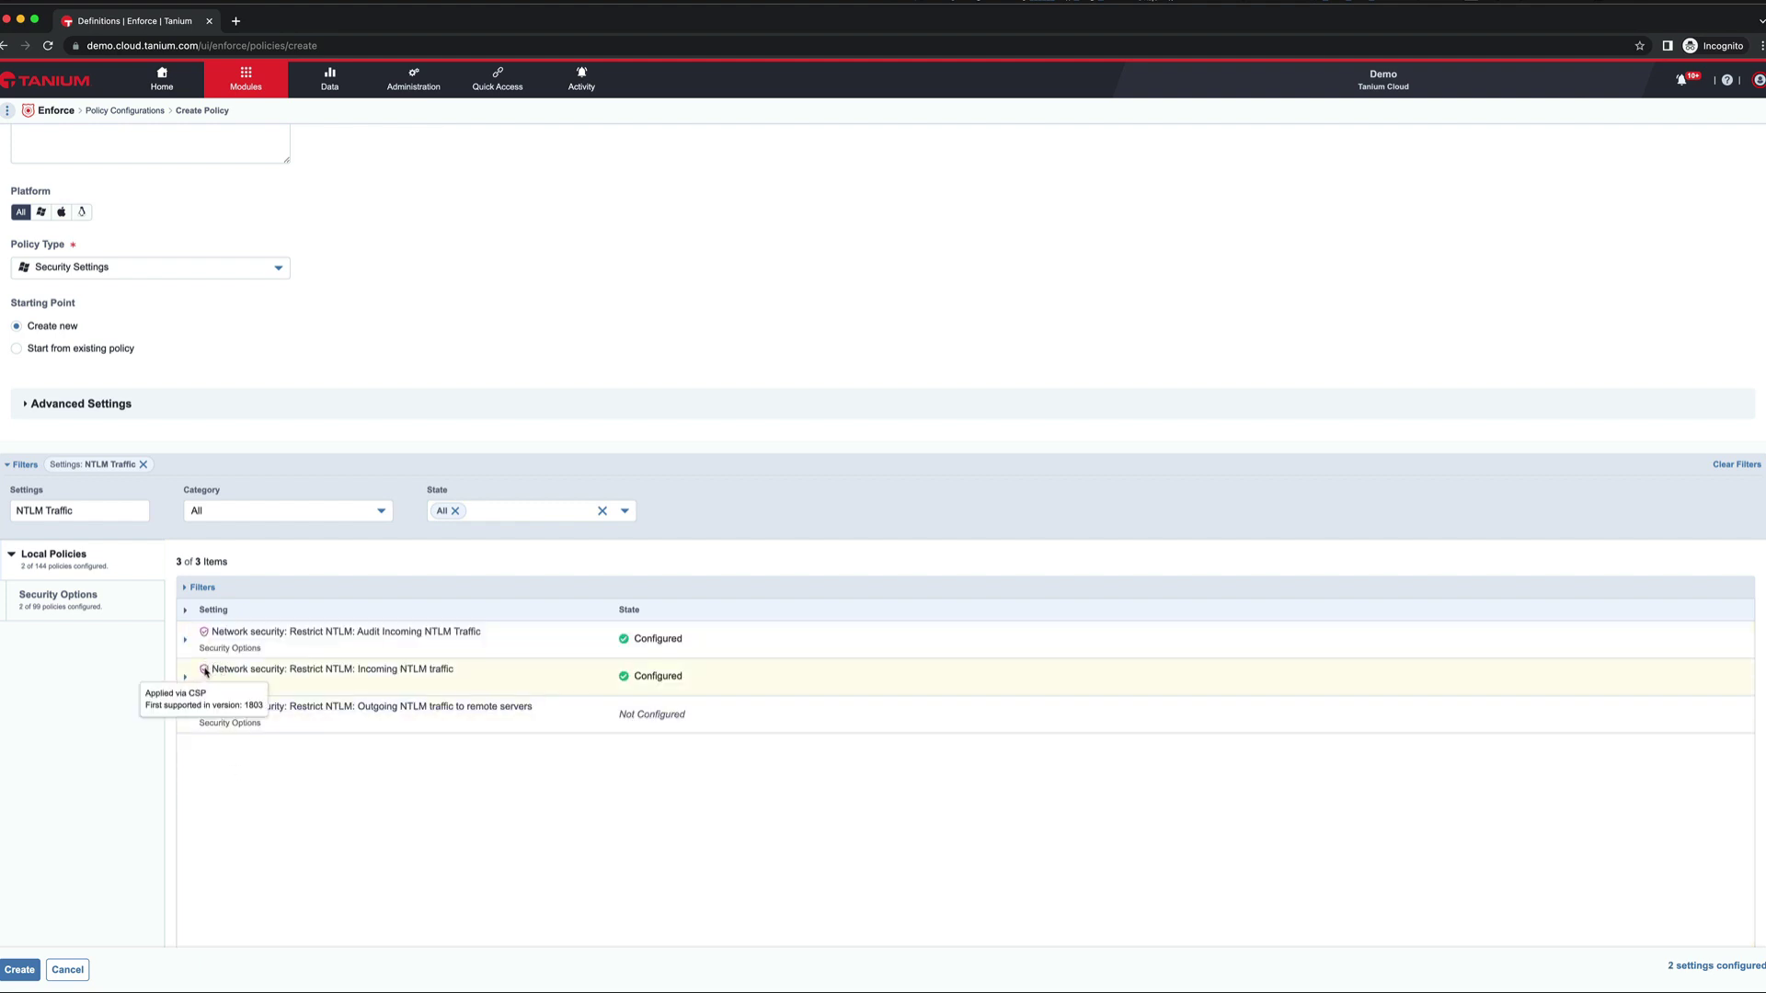
{"action": "left_click", "coordinate": [21, 971]}
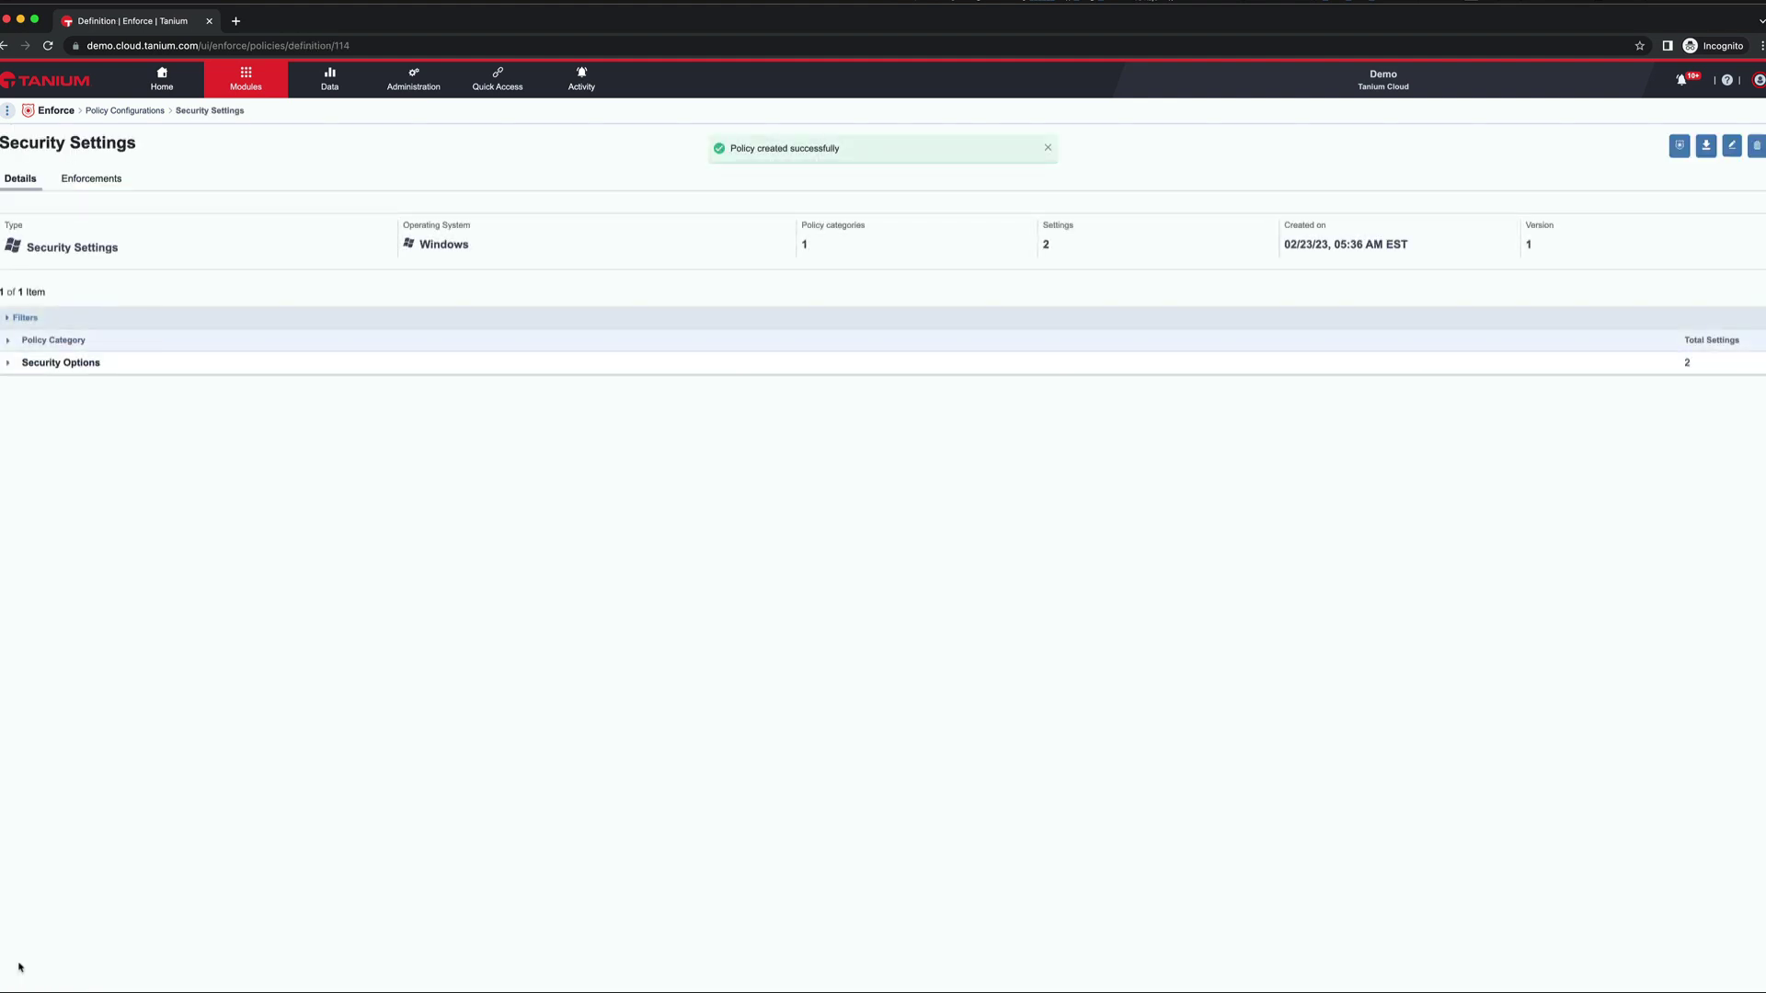
Step: Create an enforcement named 'Security Settings' for the policy, targeting the Enforce computer group
{"action": "left_click", "coordinate": [92, 179]}
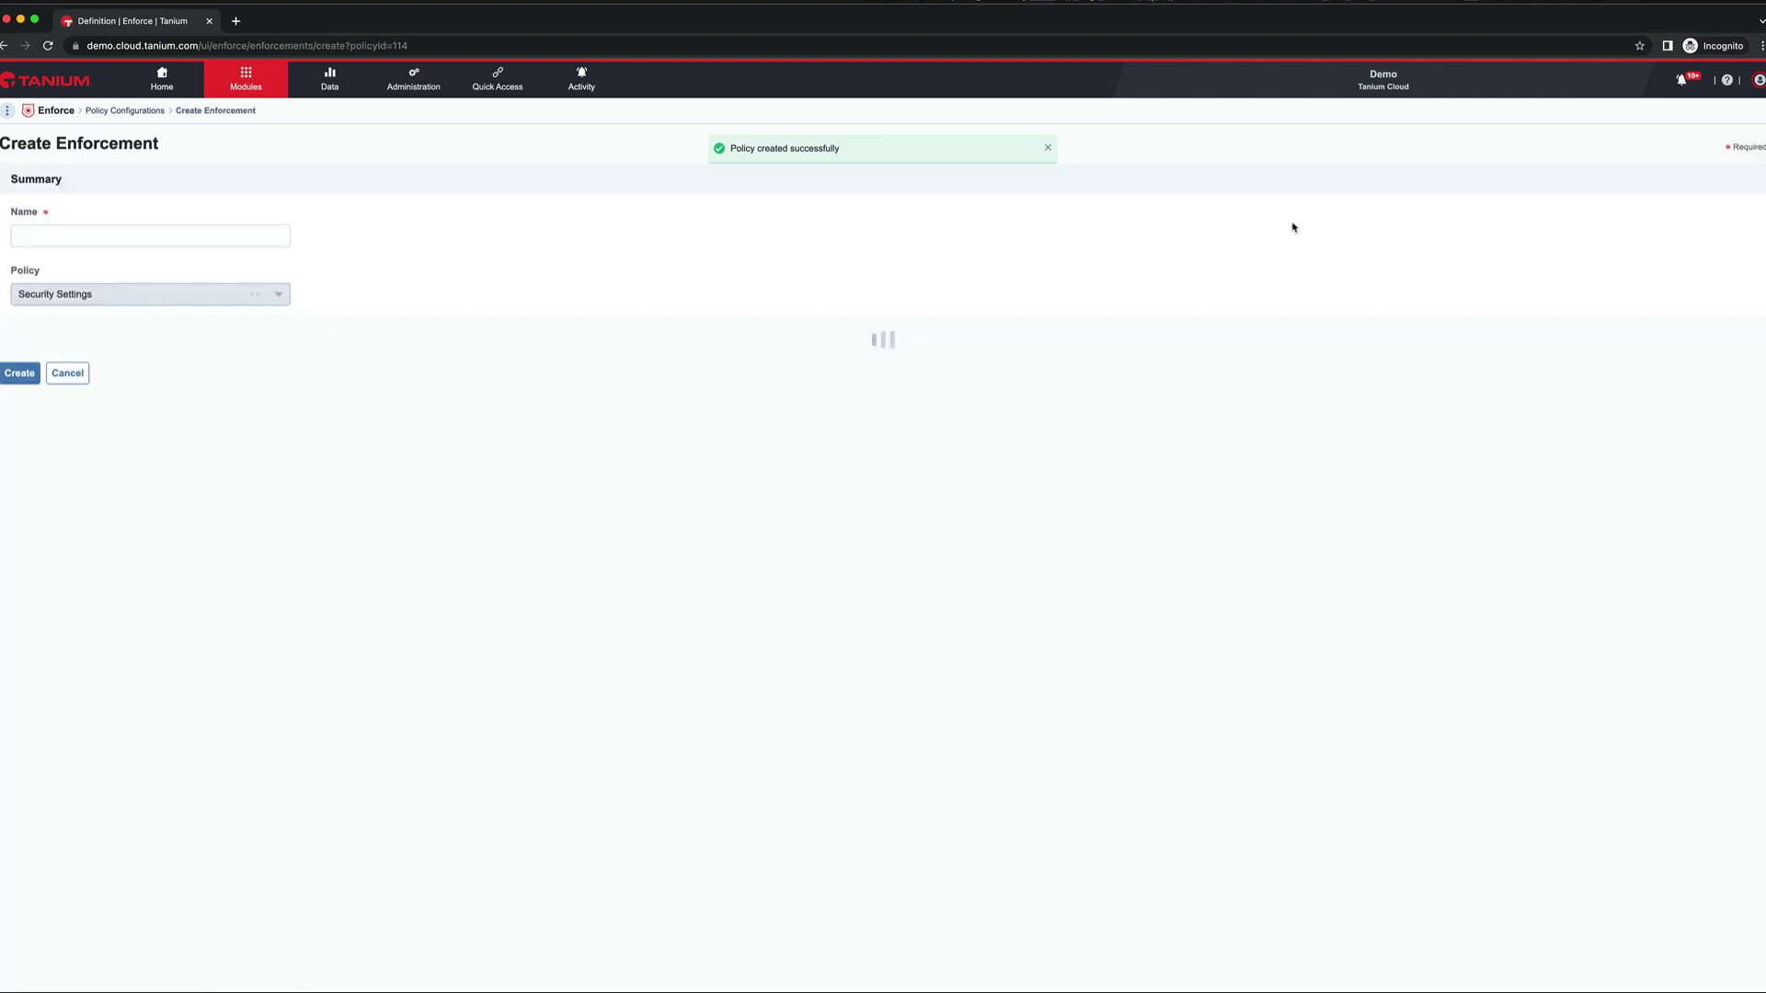
{"action": "left_click", "coordinate": [270, 225]}
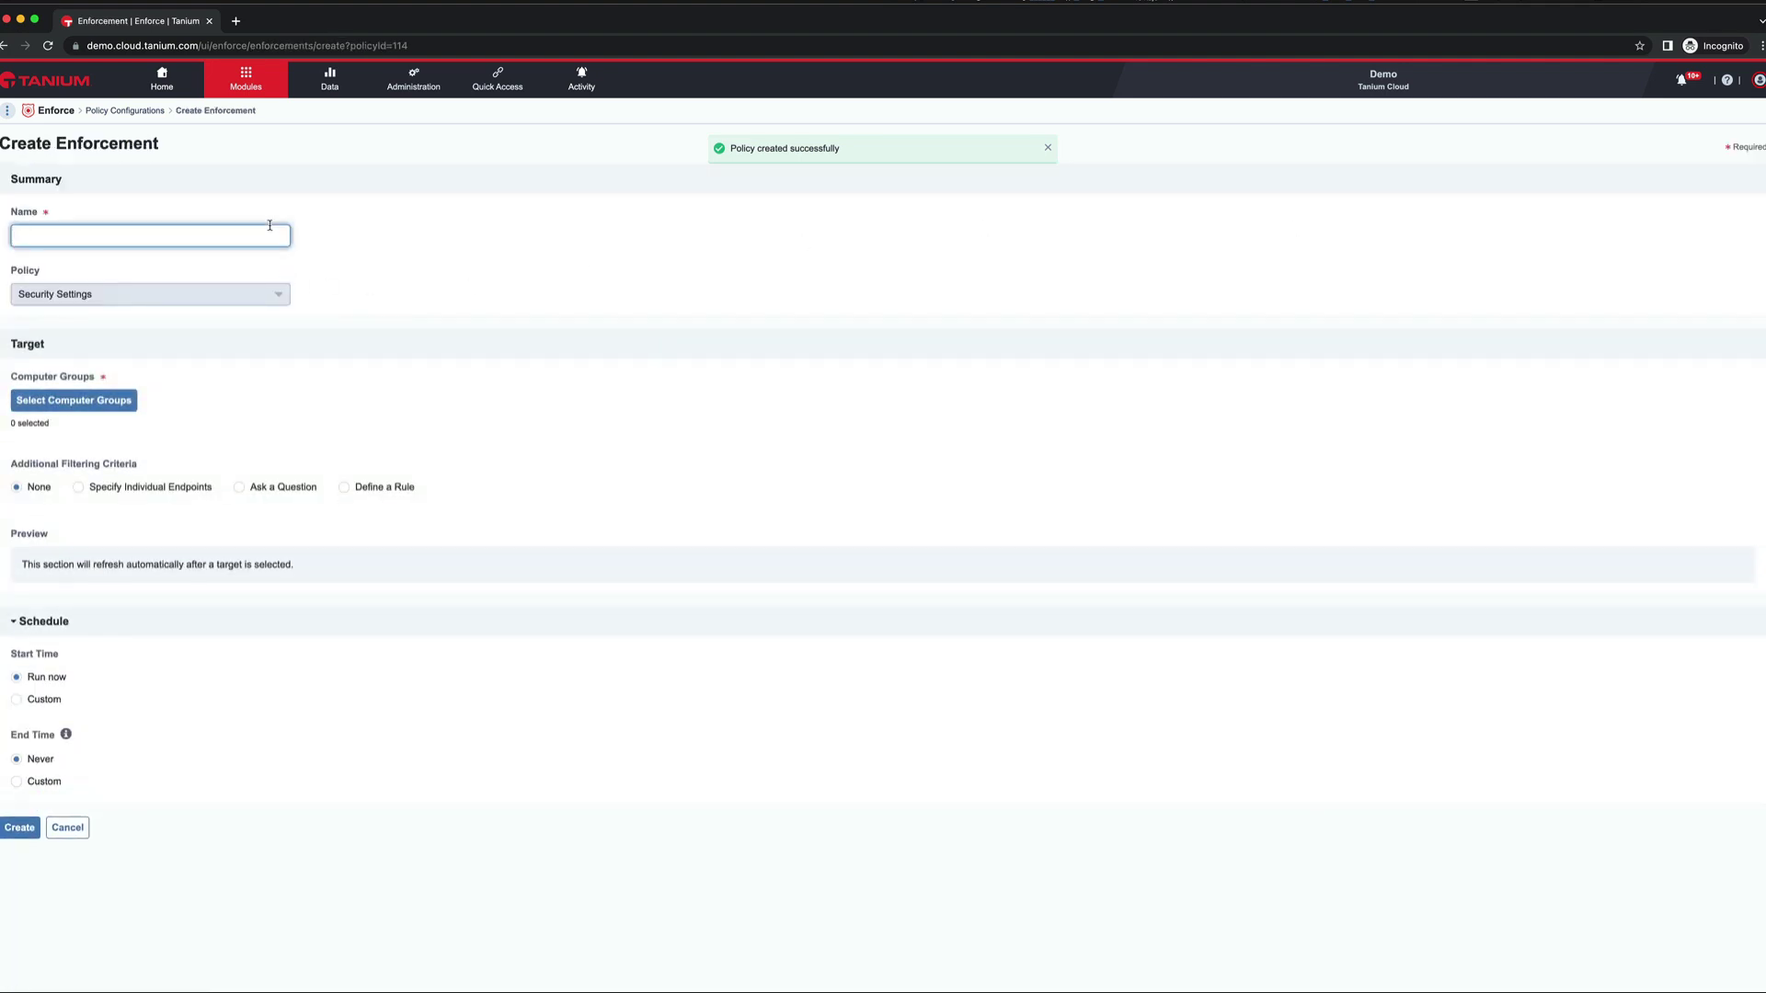
{"action": "type", "text": "Security SEtti"}
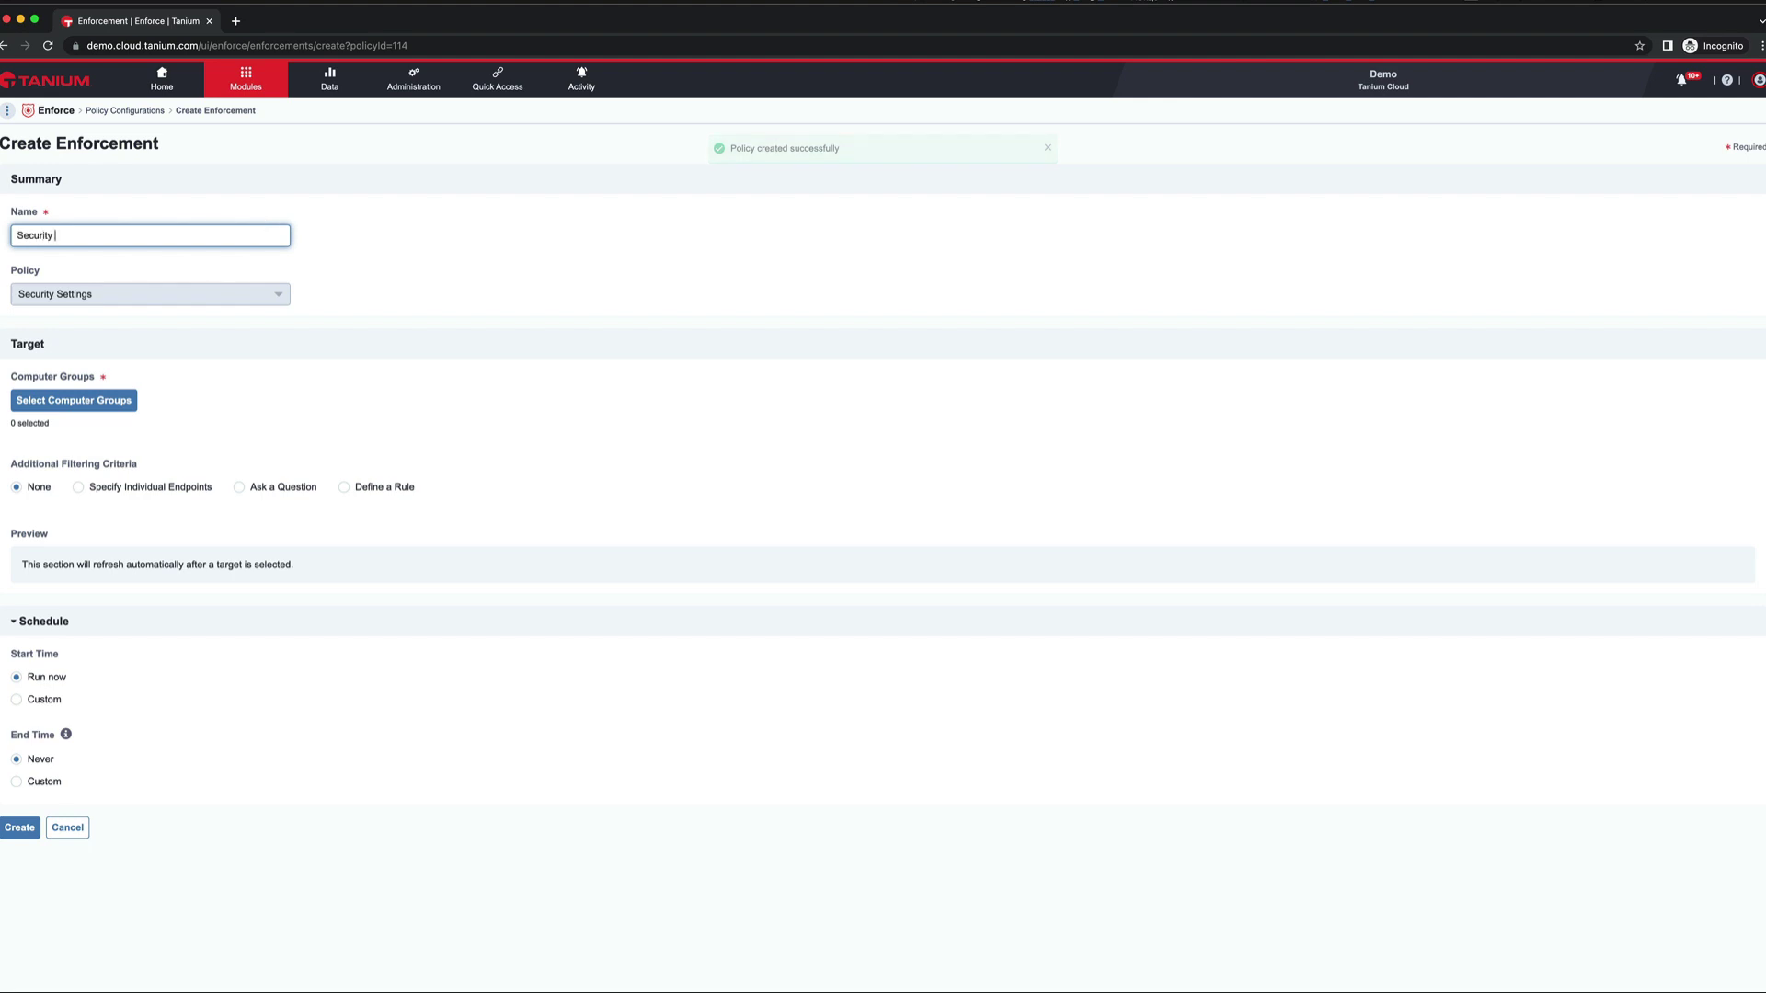
{"action": "type", "text": "tings"}
{"action": "left_click", "coordinate": [74, 400]}
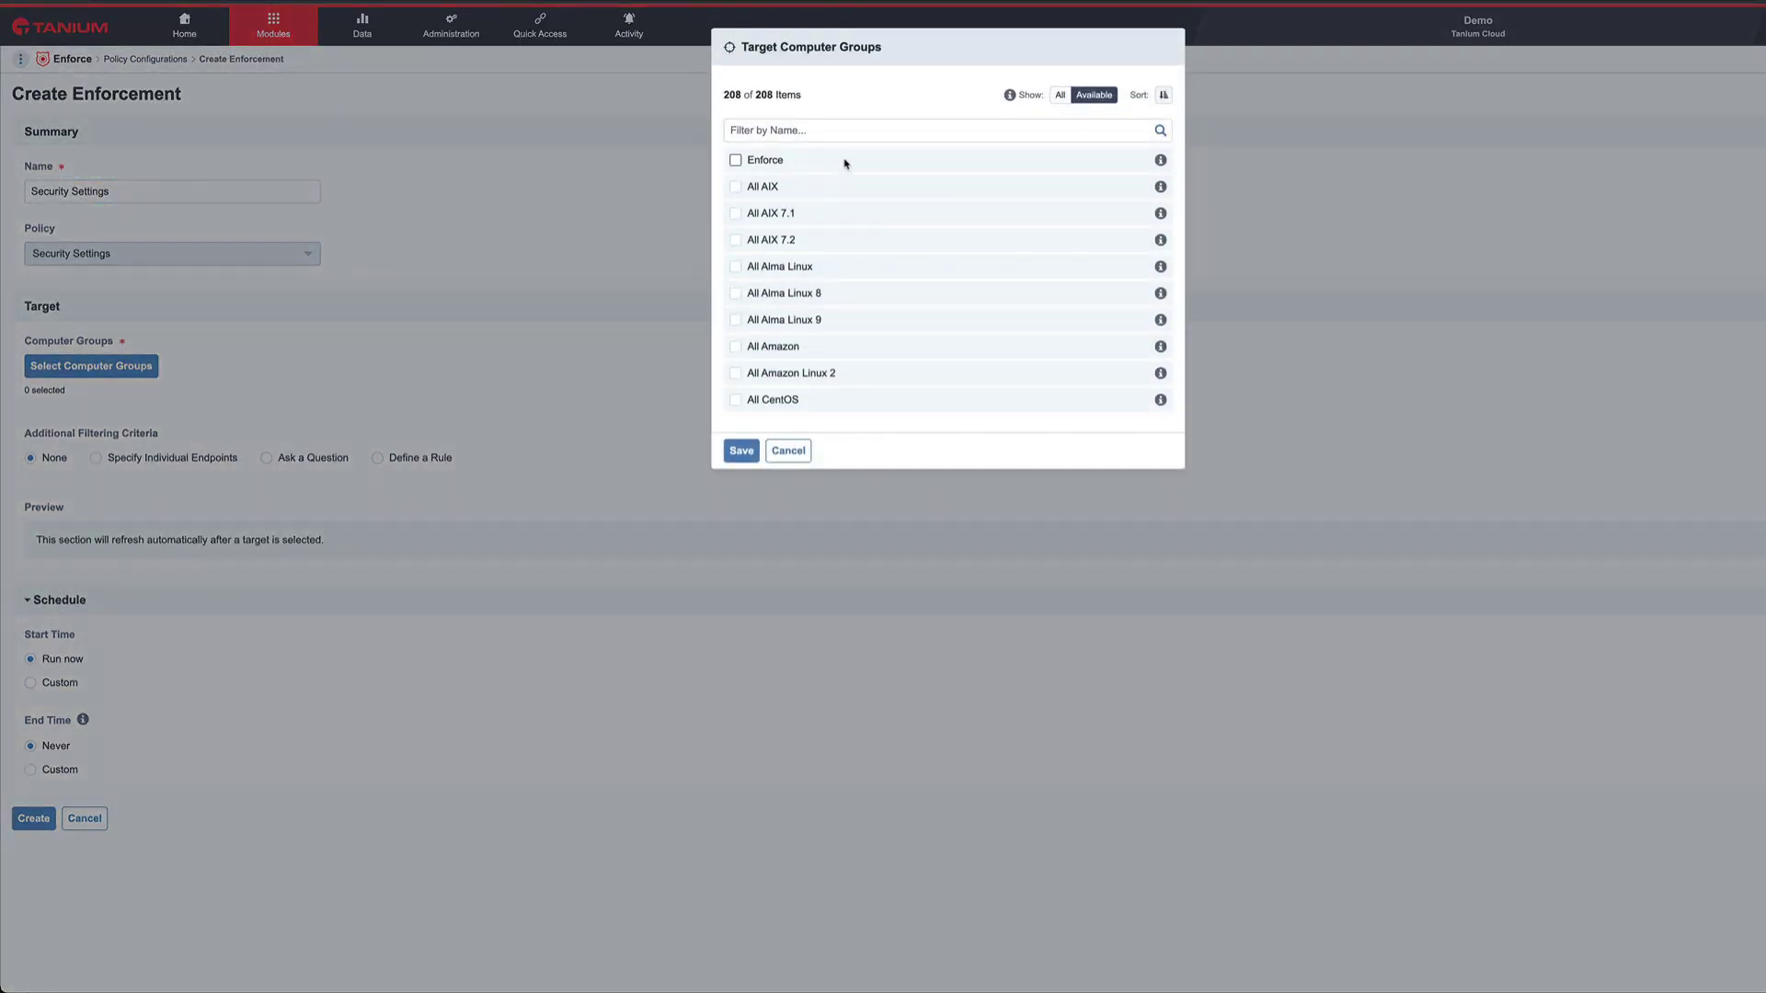
{"action": "left_click", "coordinate": [735, 160]}
{"action": "left_click", "coordinate": [741, 451]}
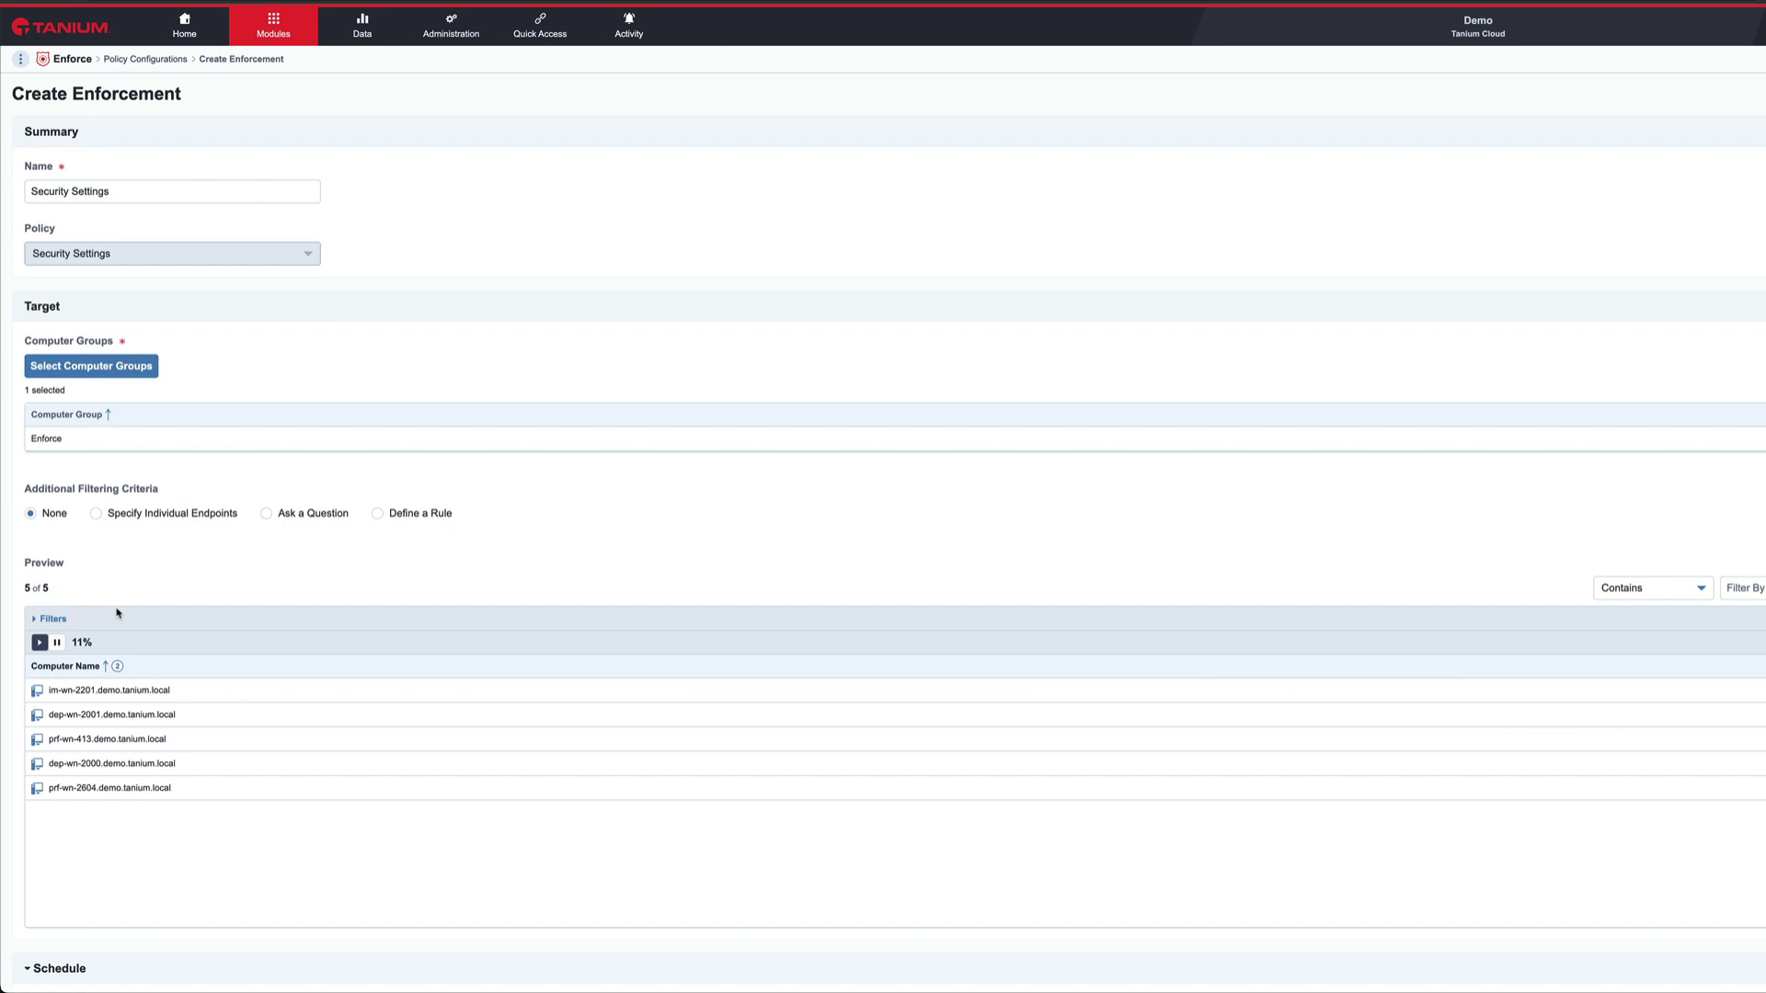
{"action": "scroll", "coordinate": [118, 613], "scroll_direction": "down", "scroll_amount": 3}
{"action": "left_click", "coordinate": [32, 963]}
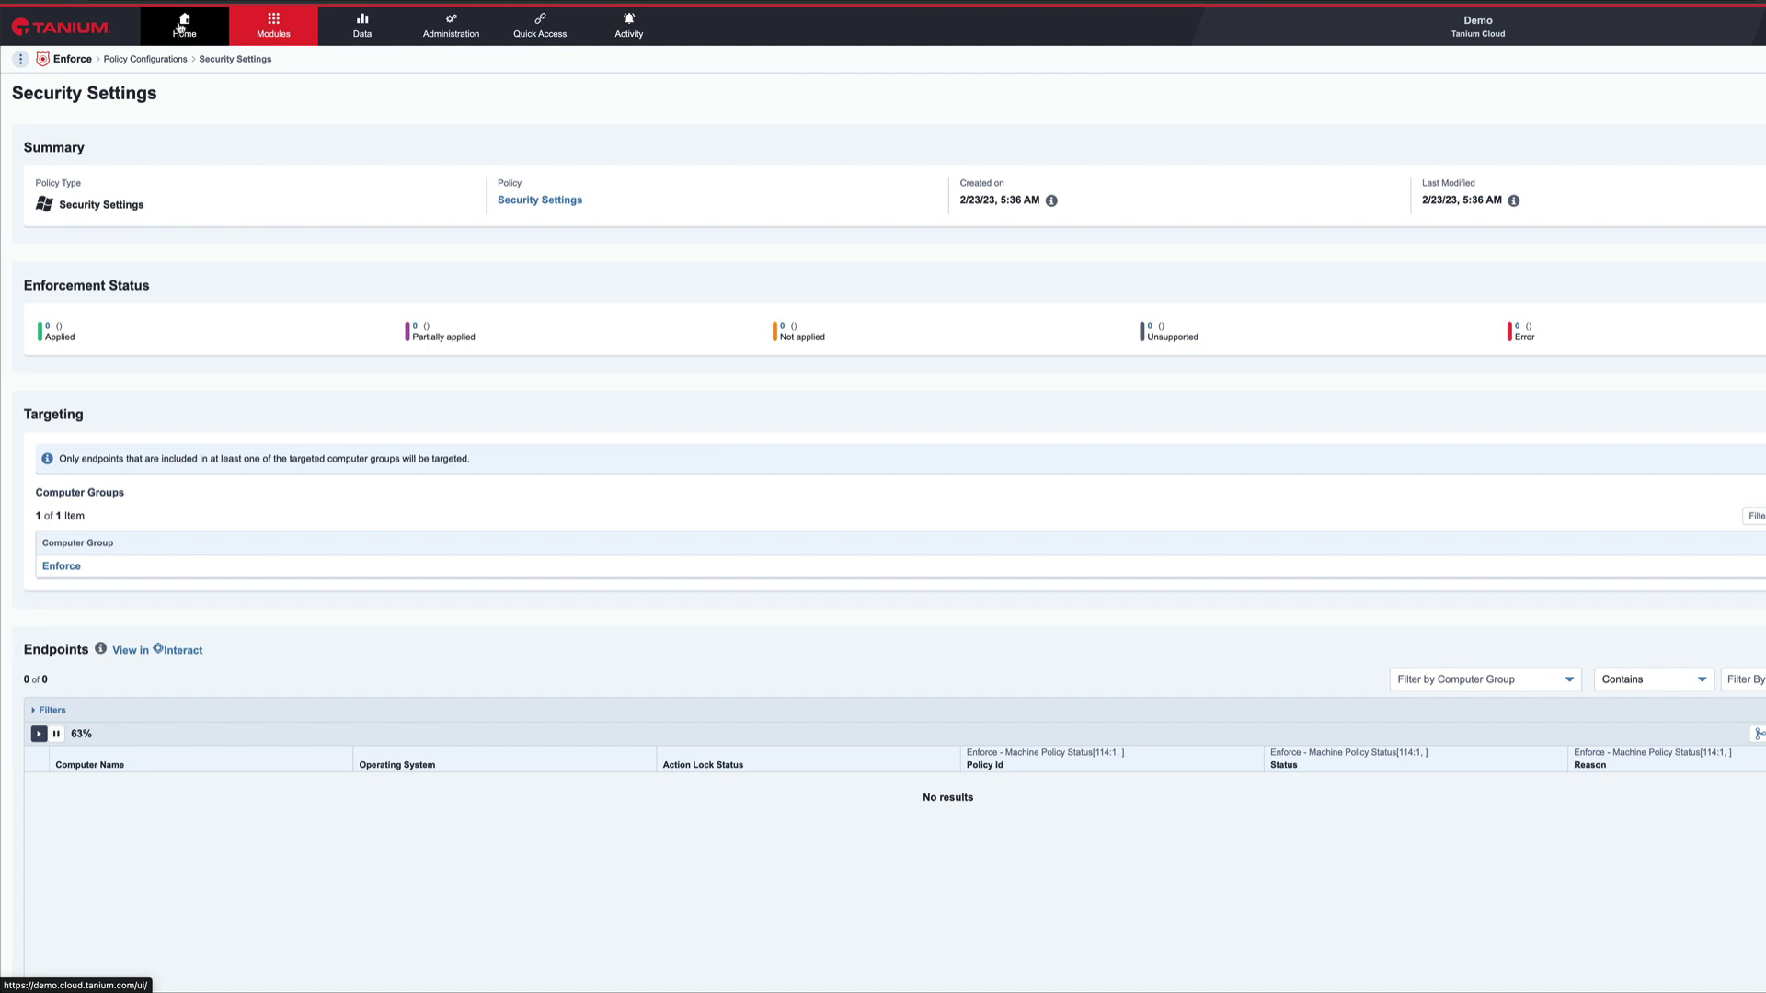
Step: Return to Policy Configurations and review the Security Settings - Enforcement endpoints for the Enforce group
{"action": "left_click", "coordinate": [137, 61]}
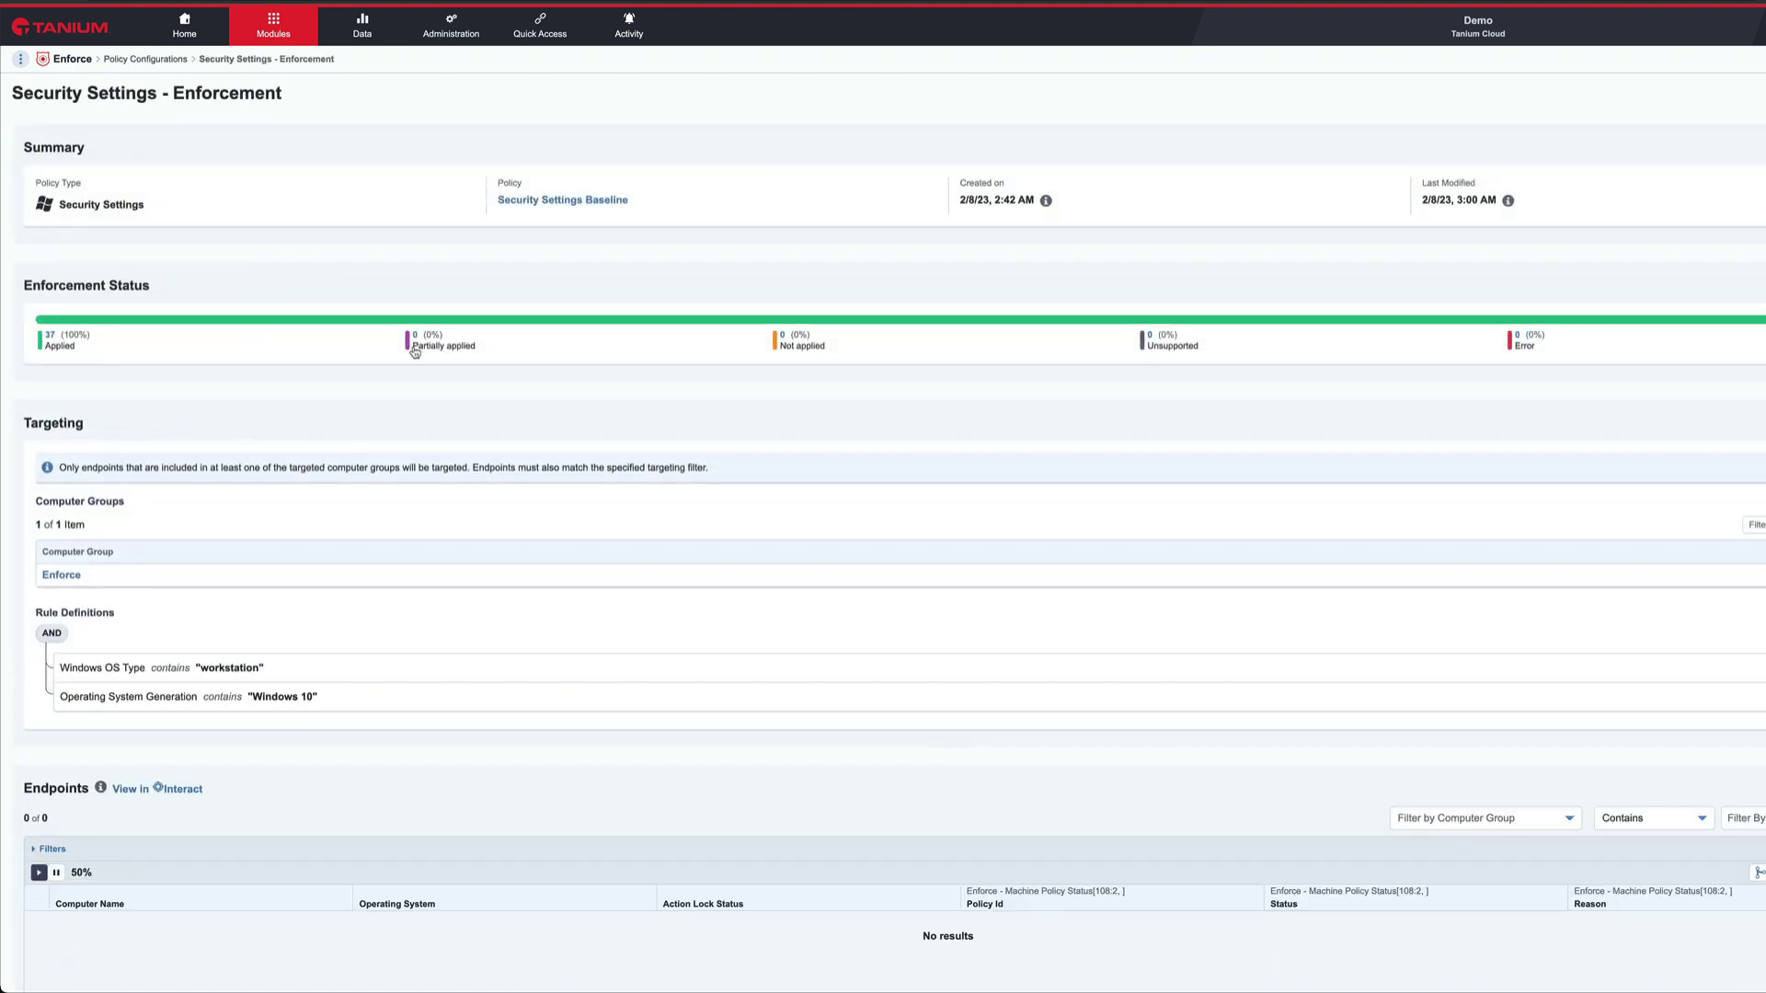
{"action": "scroll", "coordinate": [365, 479], "scroll_direction": "down", "scroll_amount": 3}
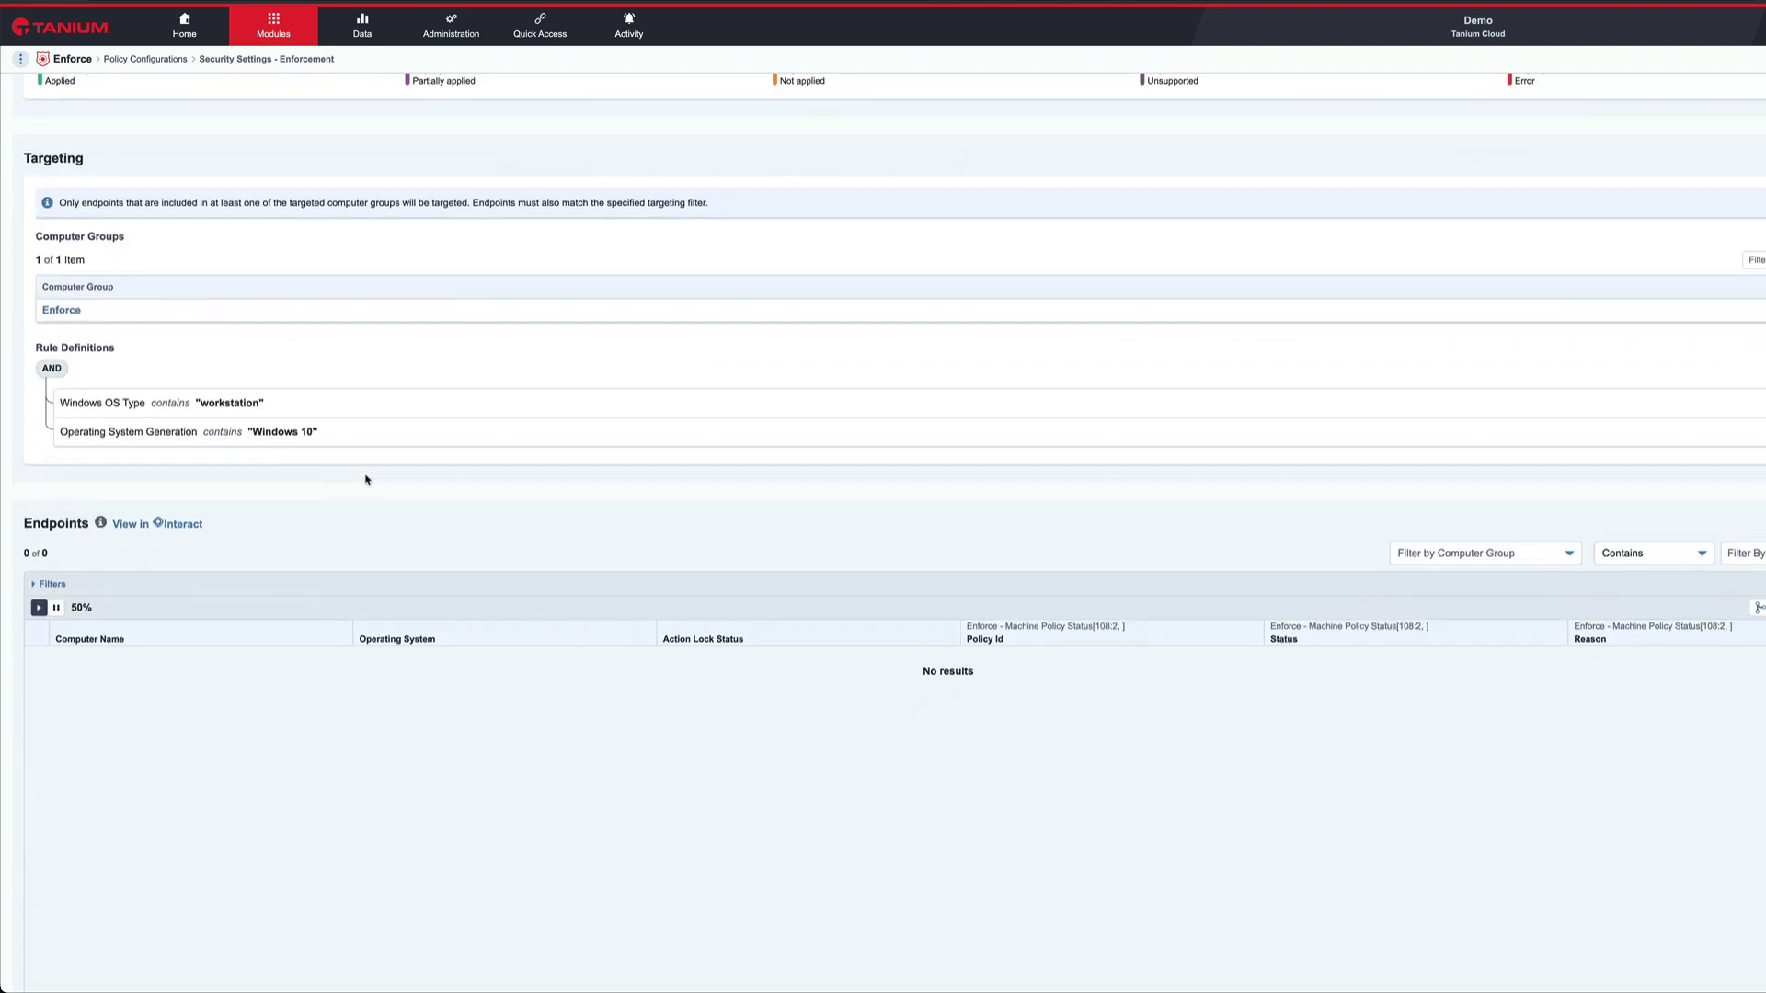
{"action": "scroll", "coordinate": [365, 479], "scroll_direction": "down", "scroll_amount": 1}
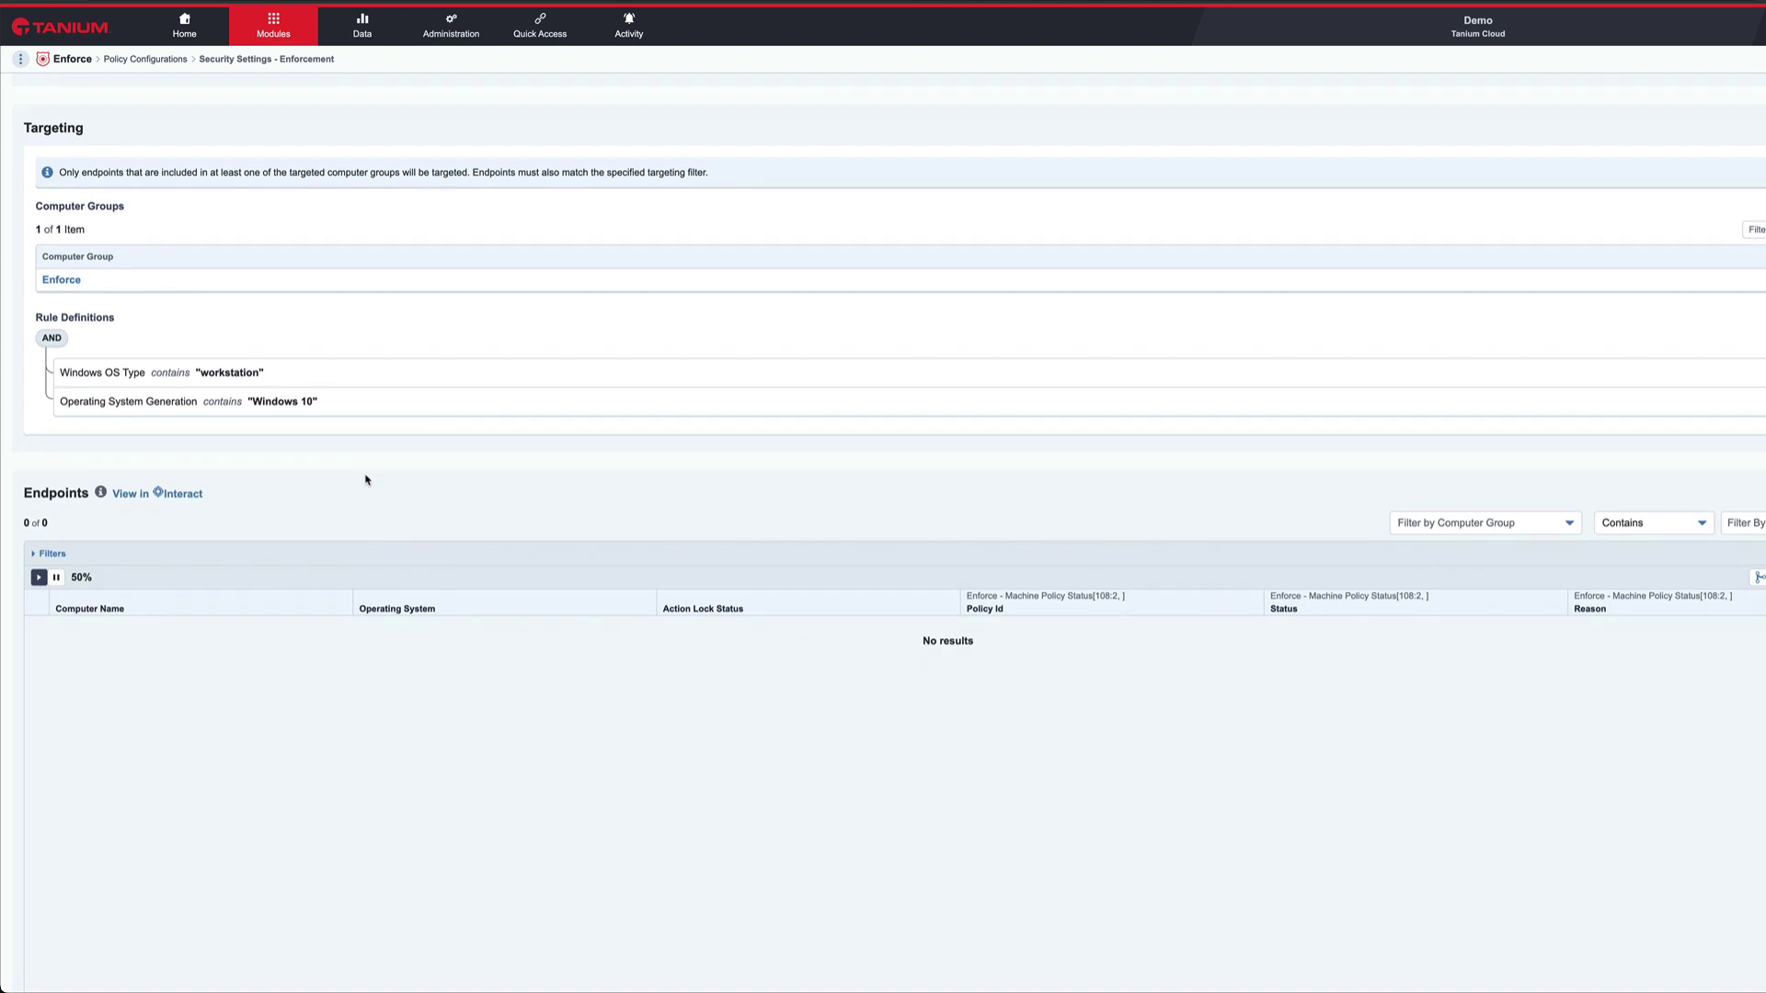
{"action": "scroll", "coordinate": [366, 480], "scroll_direction": "down", "scroll_amount": 2}
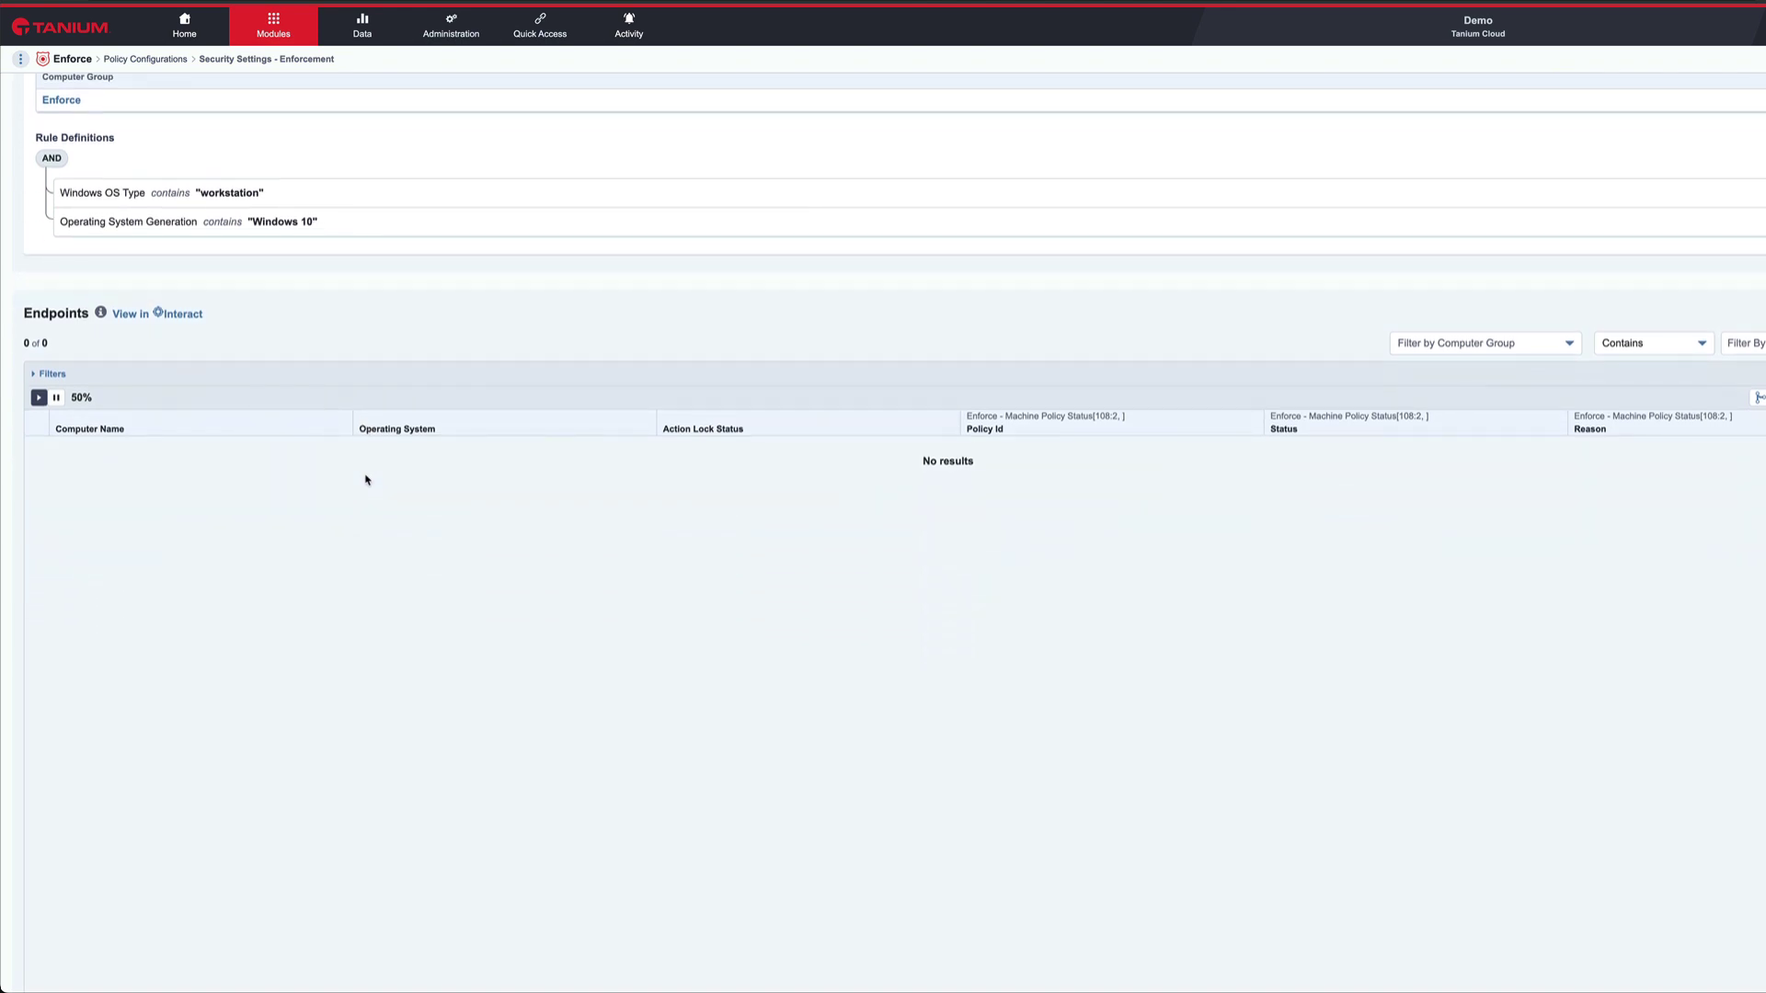